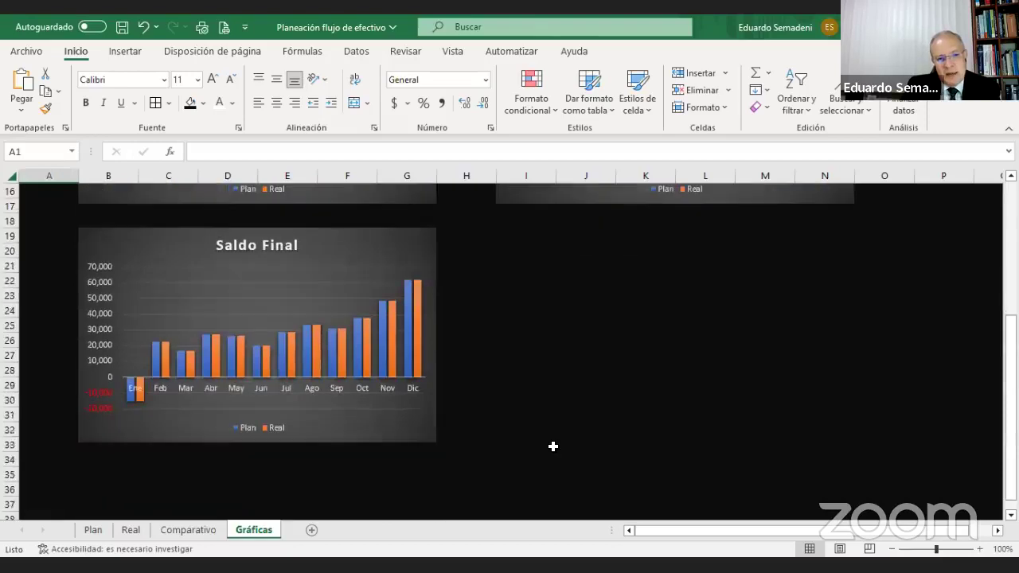
Step: Go to the Real sheet and select January Ventas contado in cell C5
scroll(553, 447, "up", 5)
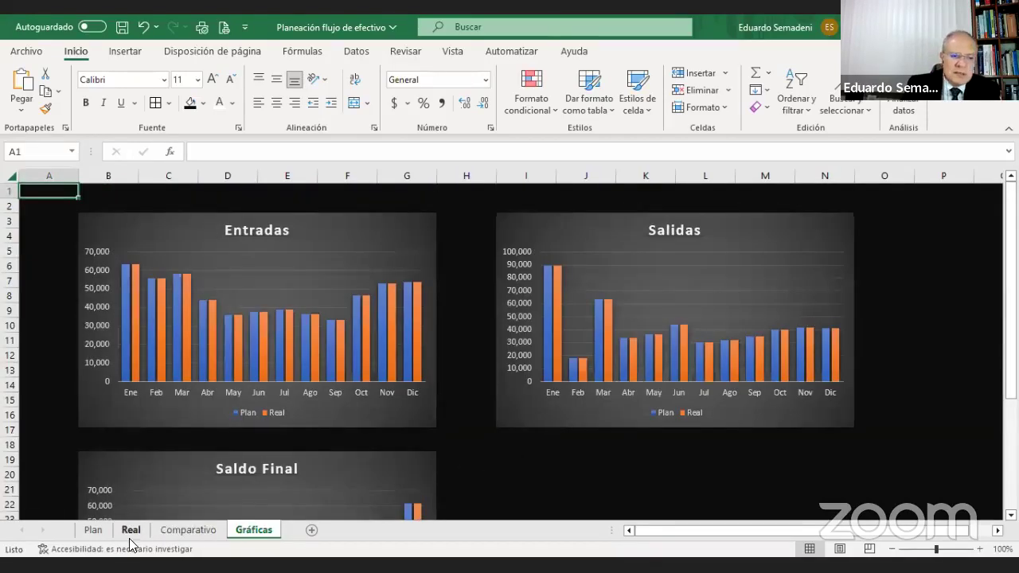
left_click(167, 531)
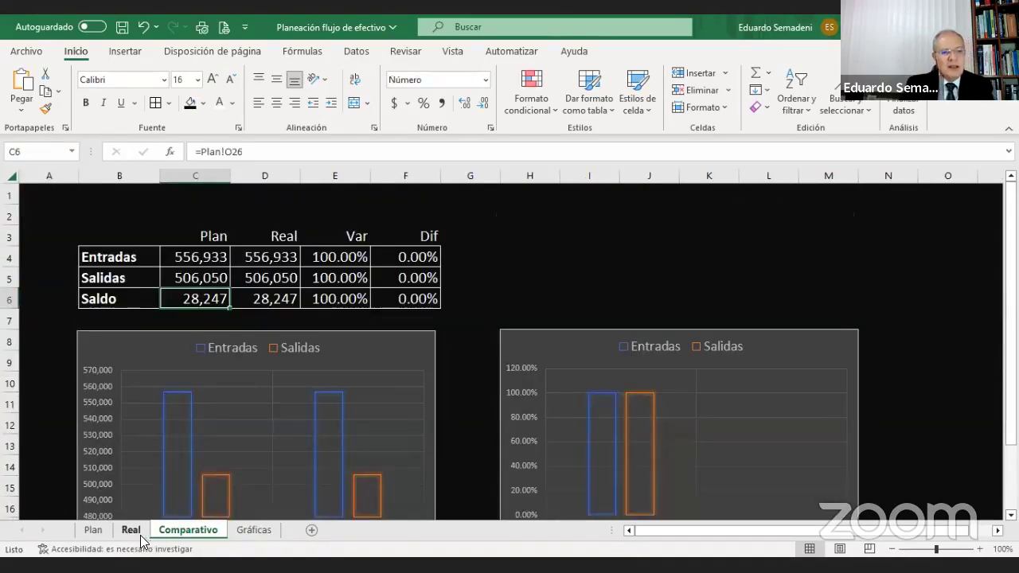
left_click(136, 531)
left_click(206, 254)
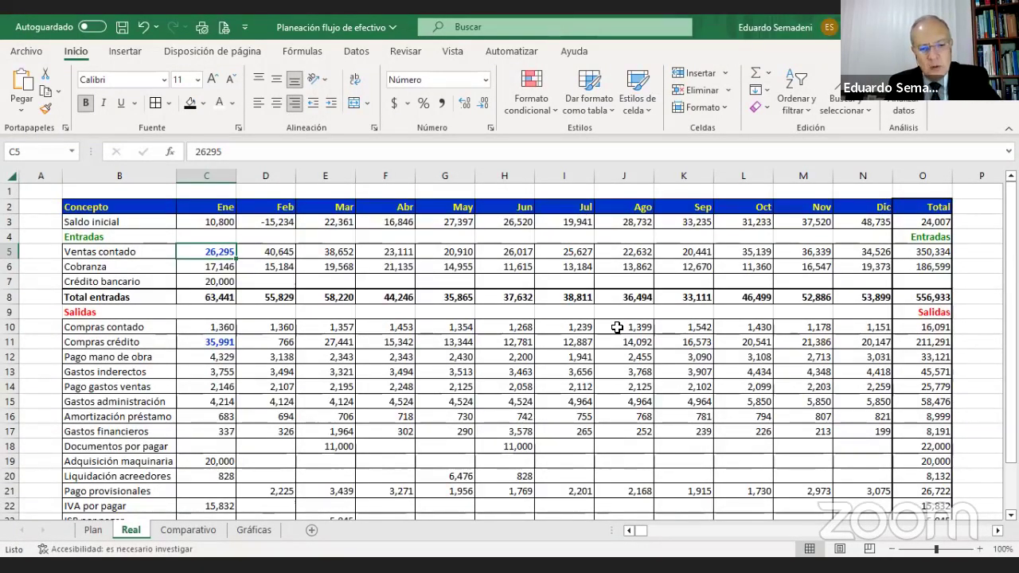
Step: Enter 70,000 in C5 (Ventas contado) and 50,000 in C11 (Compras crédito) for January
type("70000")
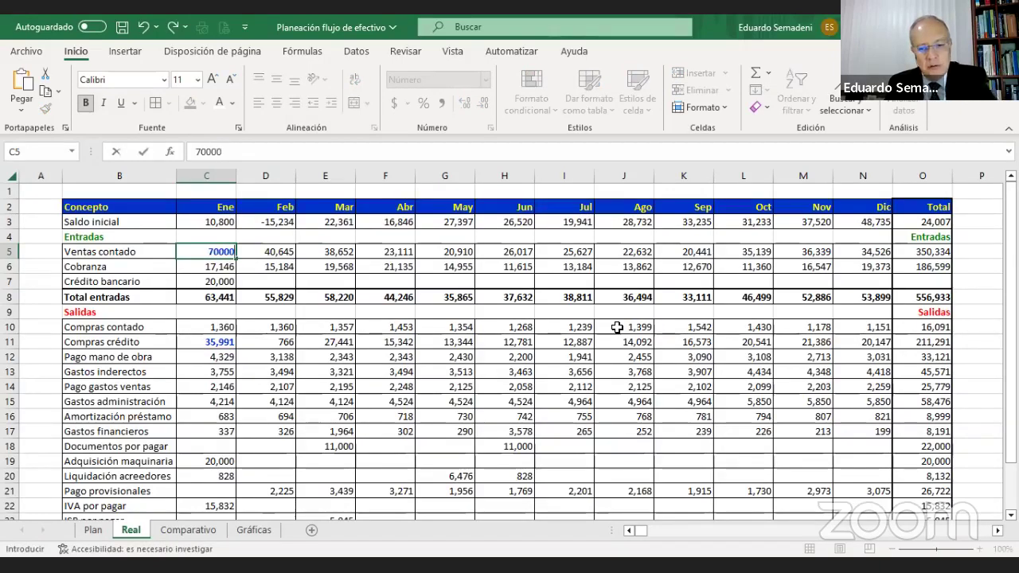
key("Return")
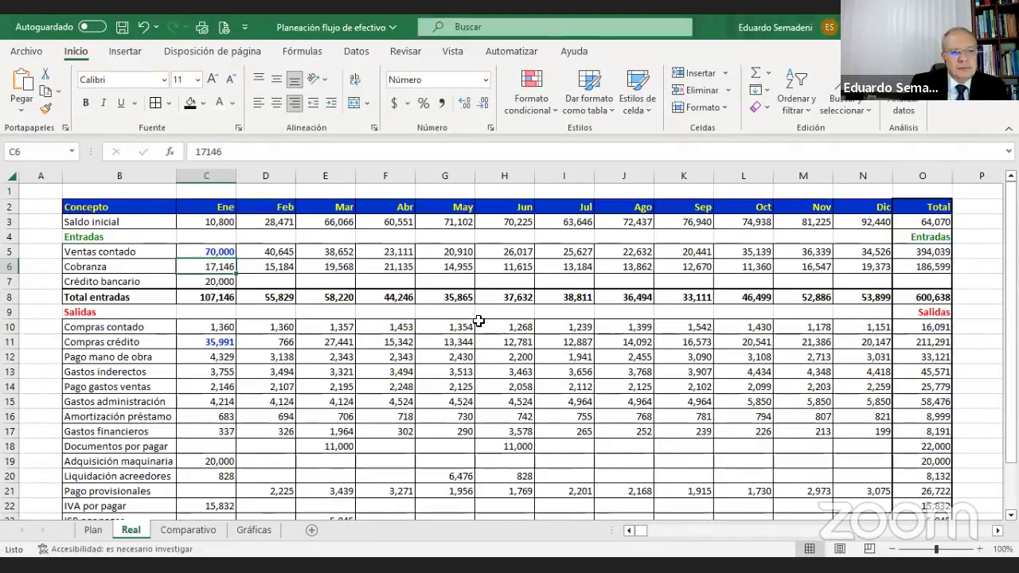
left_click(216, 336)
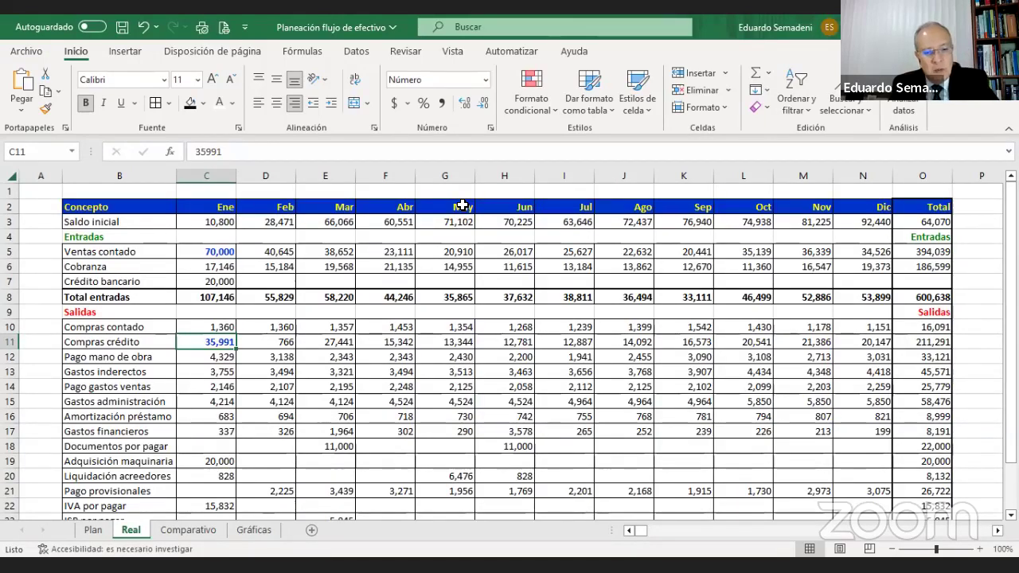
type("50000")
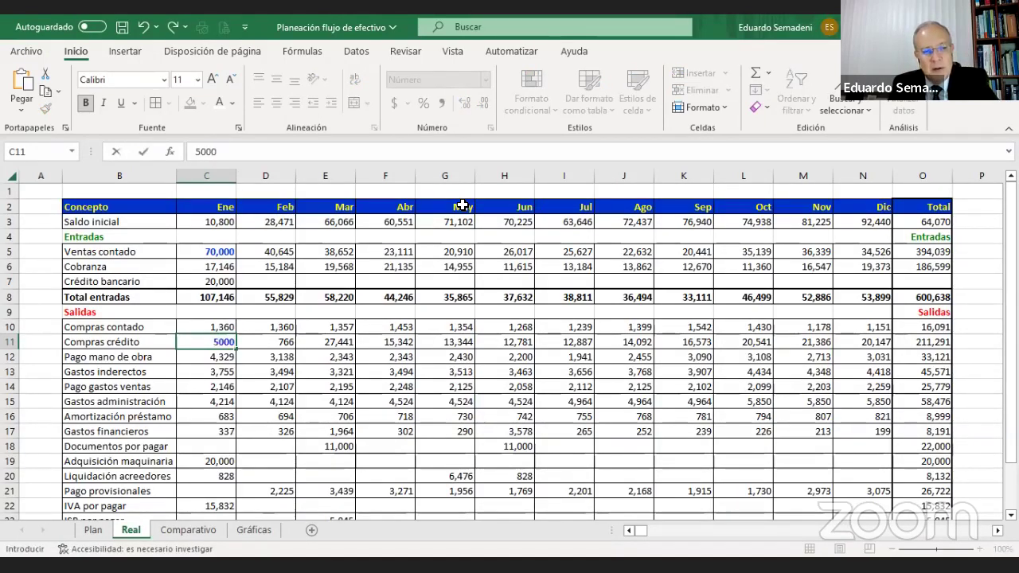
key("Return")
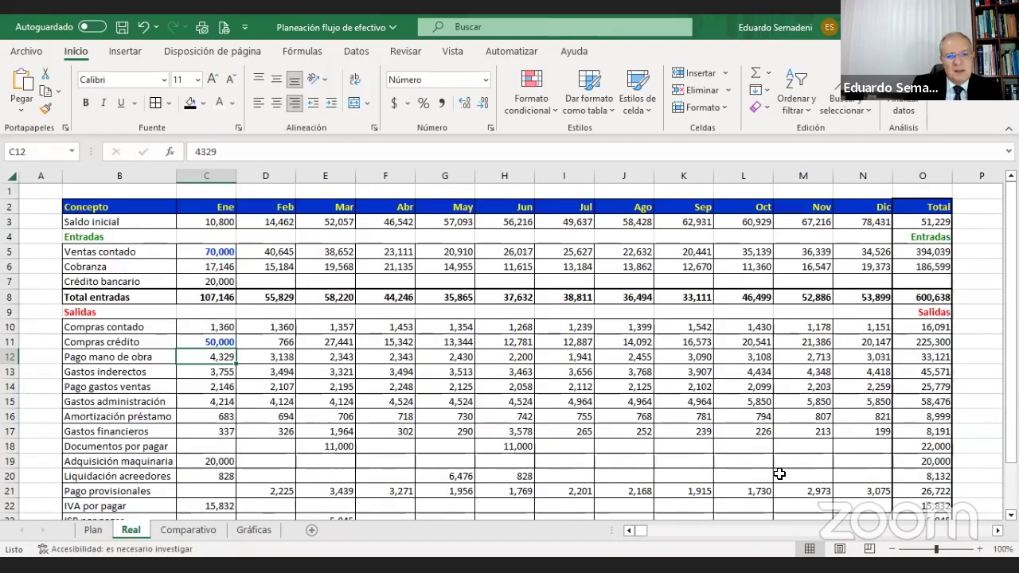
scroll(859, 473, "down", 2)
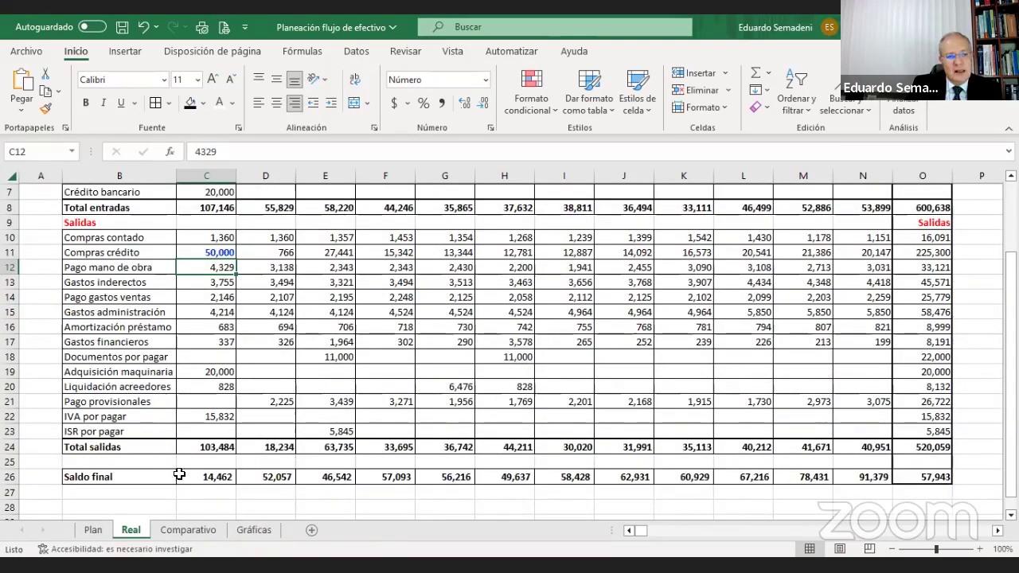
scroll(193, 416, "up", 2)
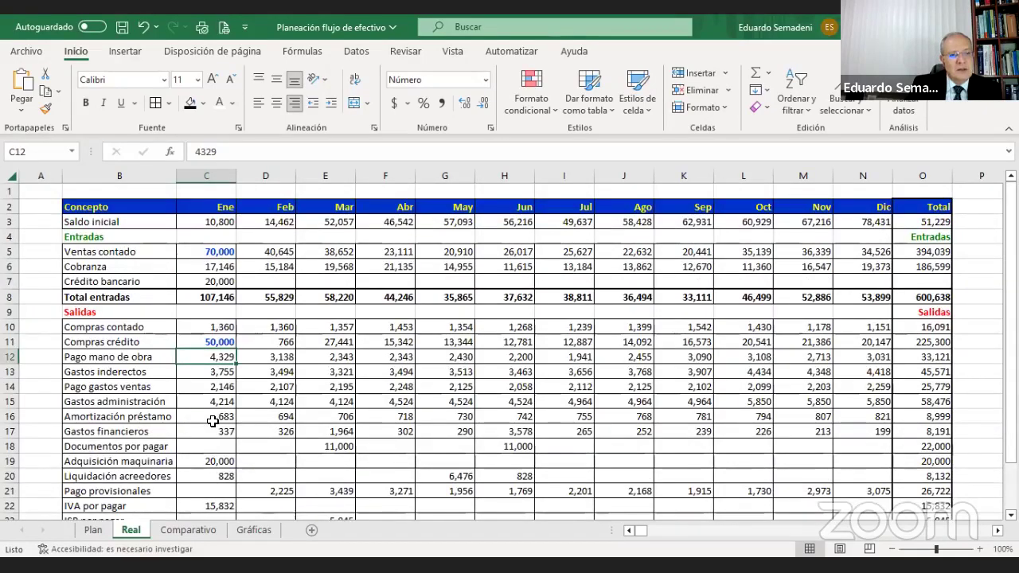
scroll(215, 420, "down", 2)
scroll(214, 420, "up", 2)
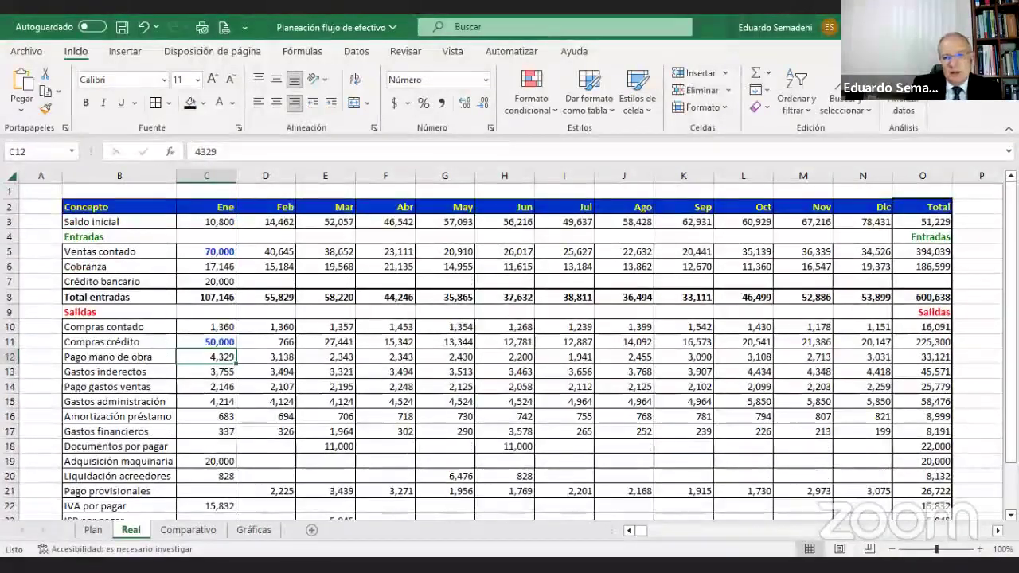
scroll(987, 478, "down", 3)
scroll(949, 446, "up", 3)
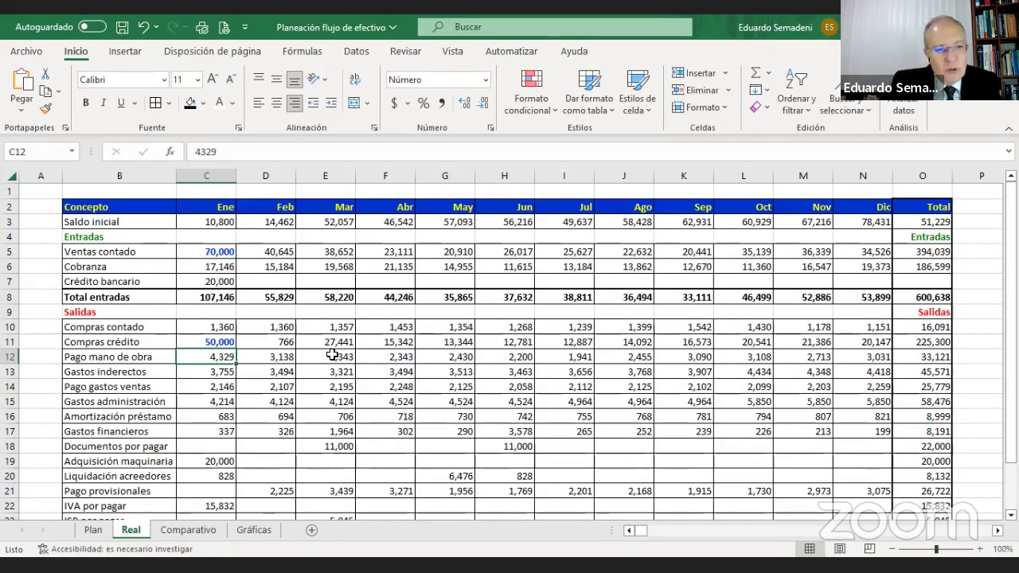
Step: Inspect the Comparativo Plan and Real formulas in C4, C5, C6 and D6
left_click(207, 536)
left_click(197, 261)
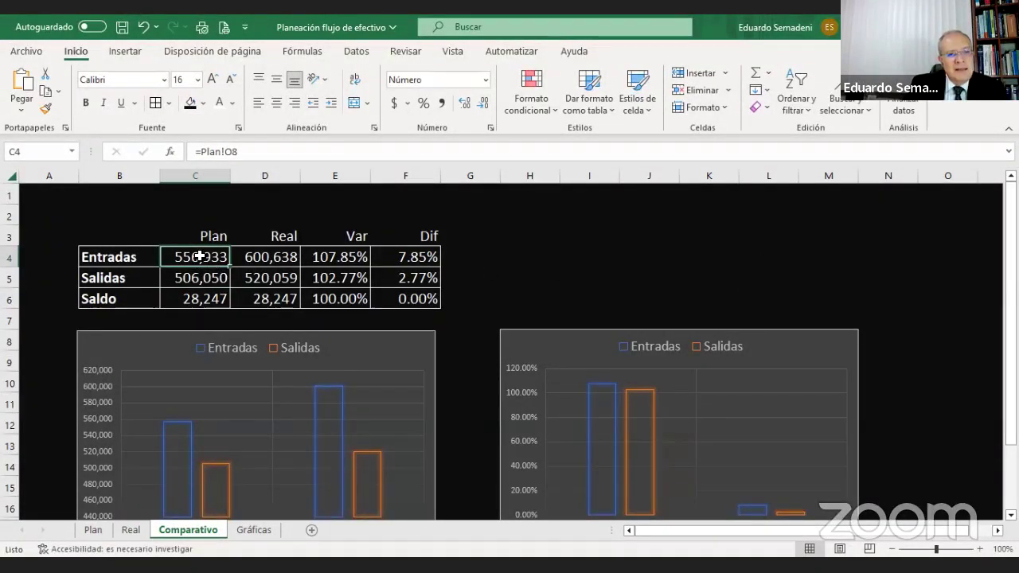
left_click_drag(199, 255, 199, 299)
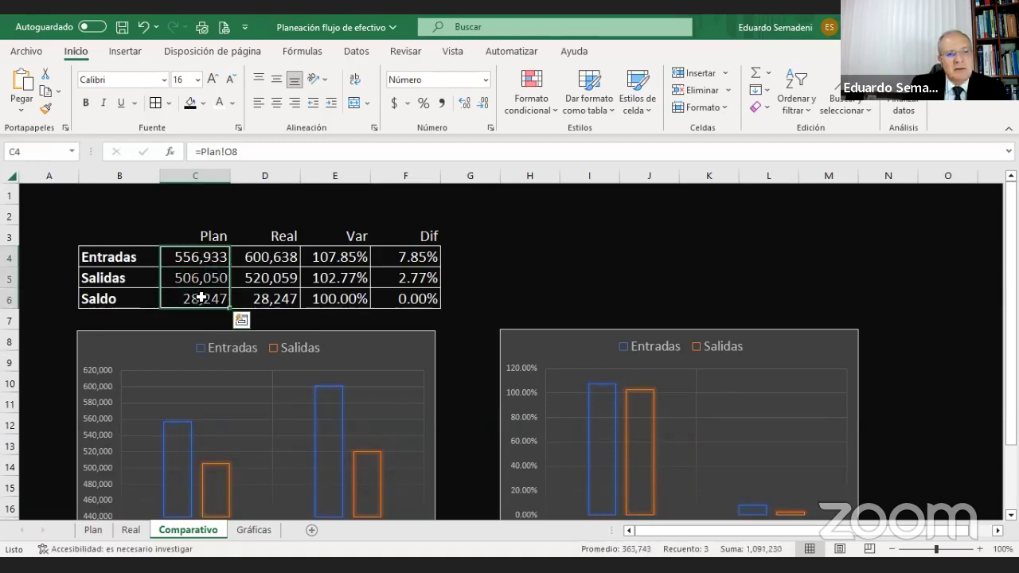
left_click(200, 258)
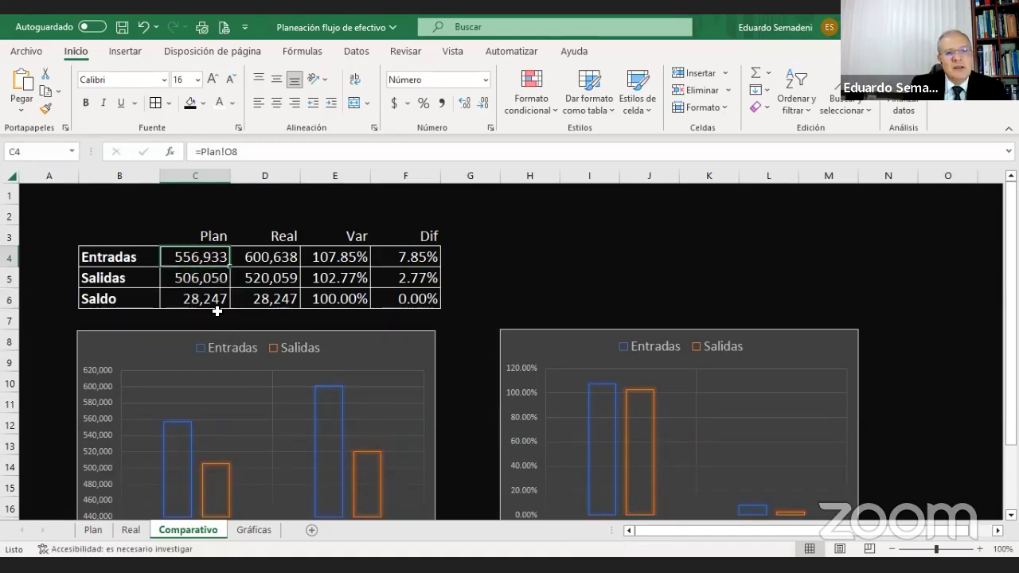
left_click(207, 279)
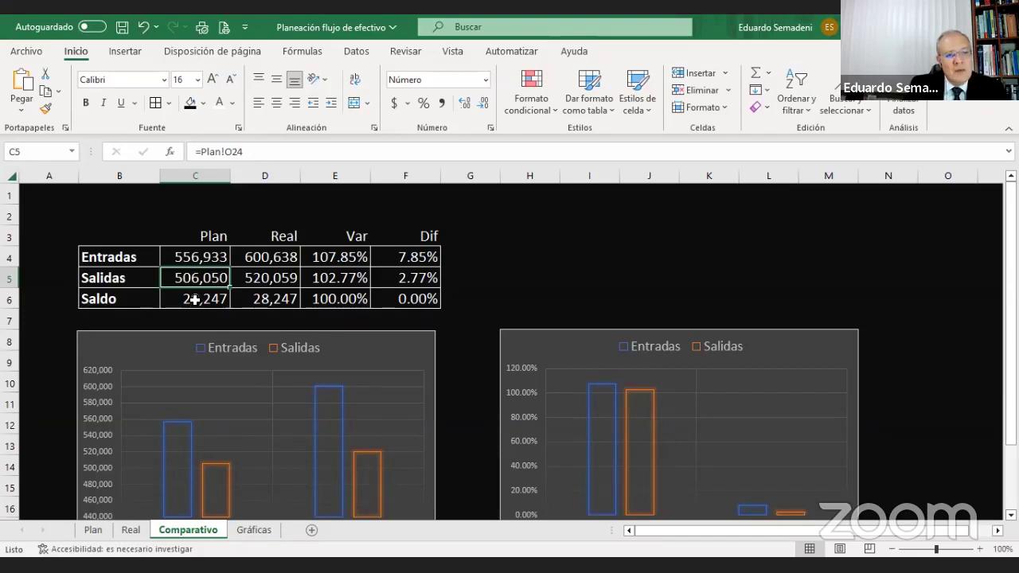
left_click(197, 300)
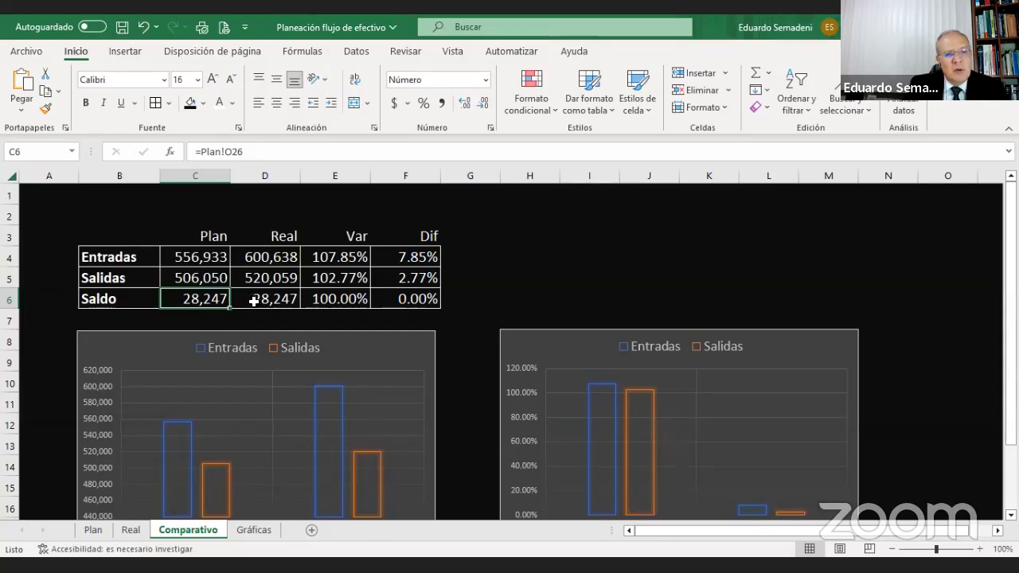
left_click(257, 300)
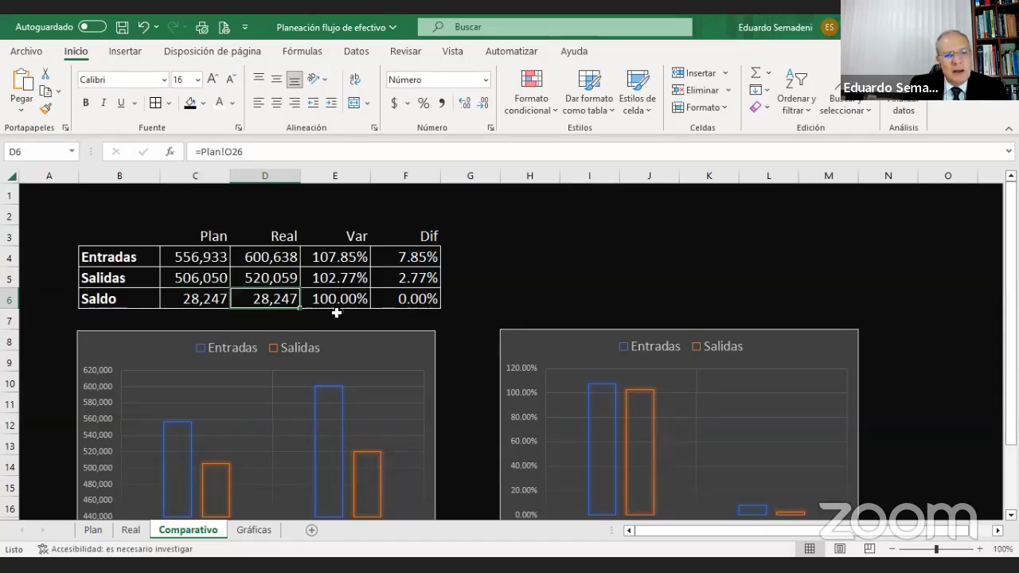
left_click(131, 531)
Step: Check the Real sheet's Saldo final total formula in O26 without changing it
scroll(986, 479, "down", 2)
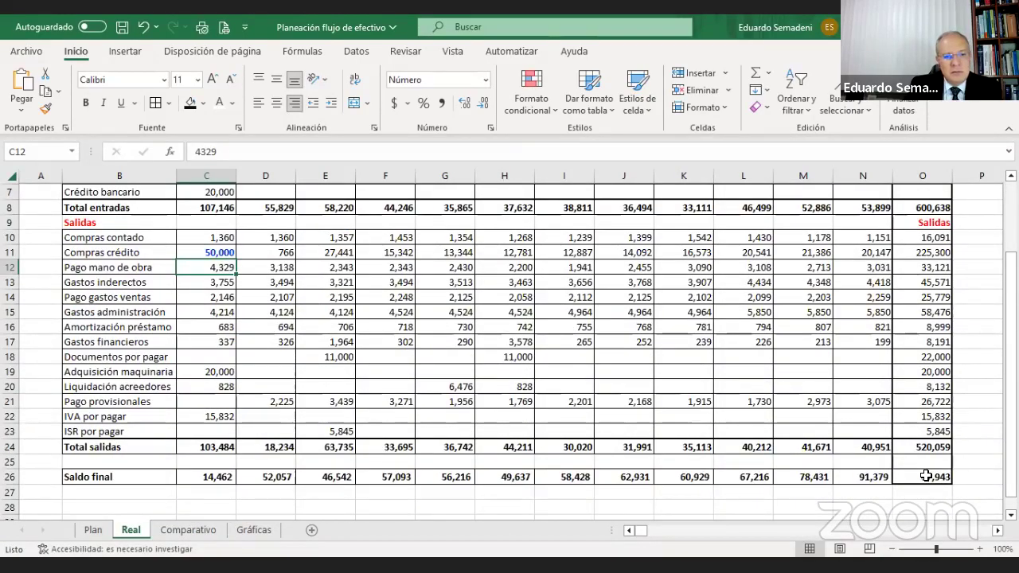
left_click(926, 476)
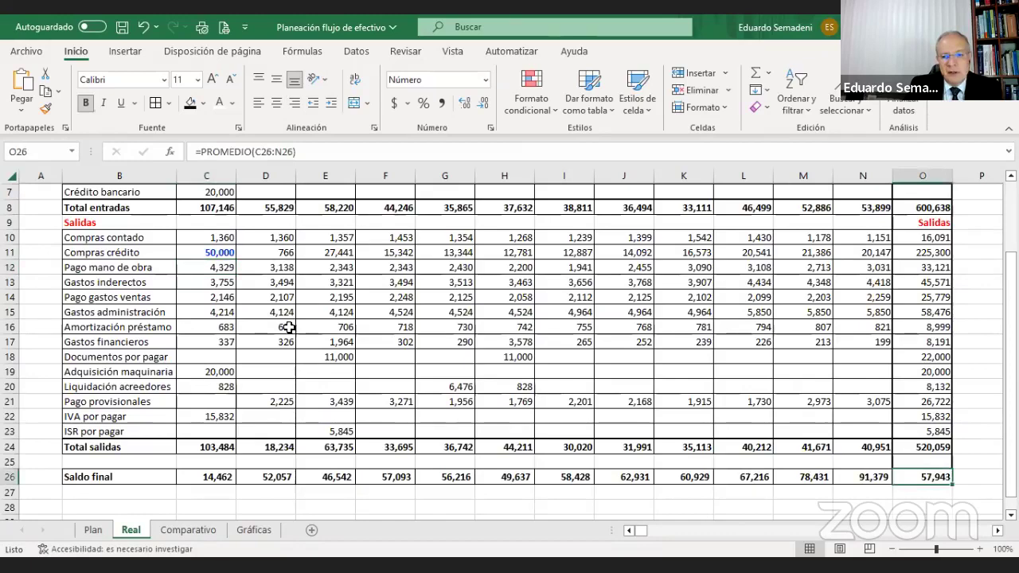
left_click(310, 153)
key("Escape")
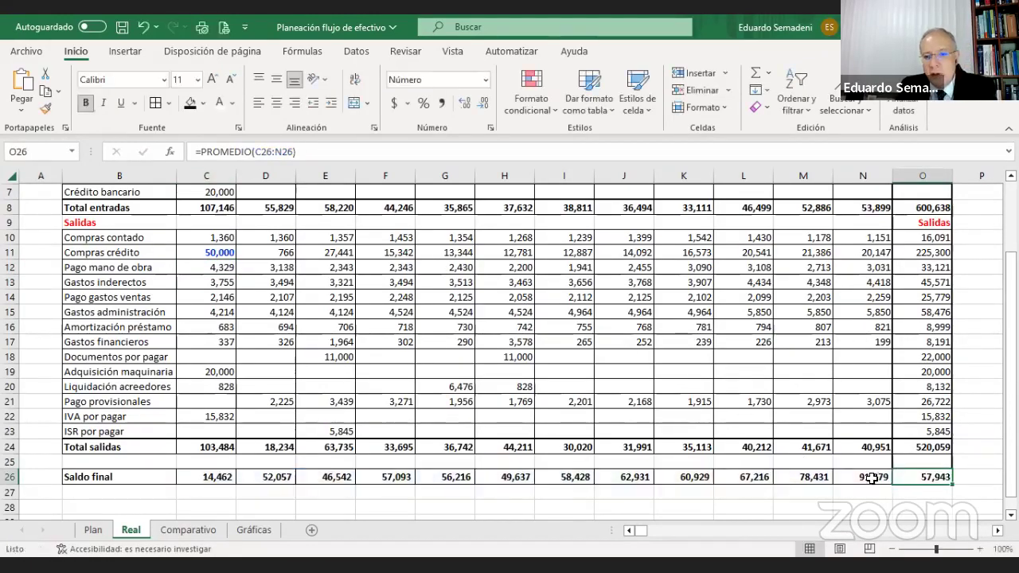
Step: Set Comparativo D6 to =Real!O26 so Real Saldo shows 57,943
left_click(201, 533)
left_click(198, 298)
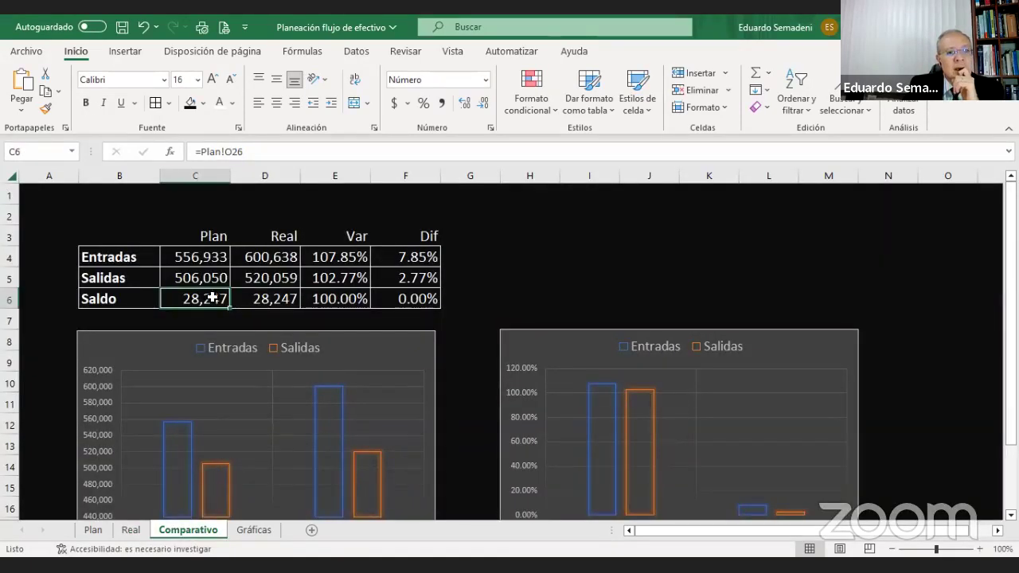
left_click(258, 300)
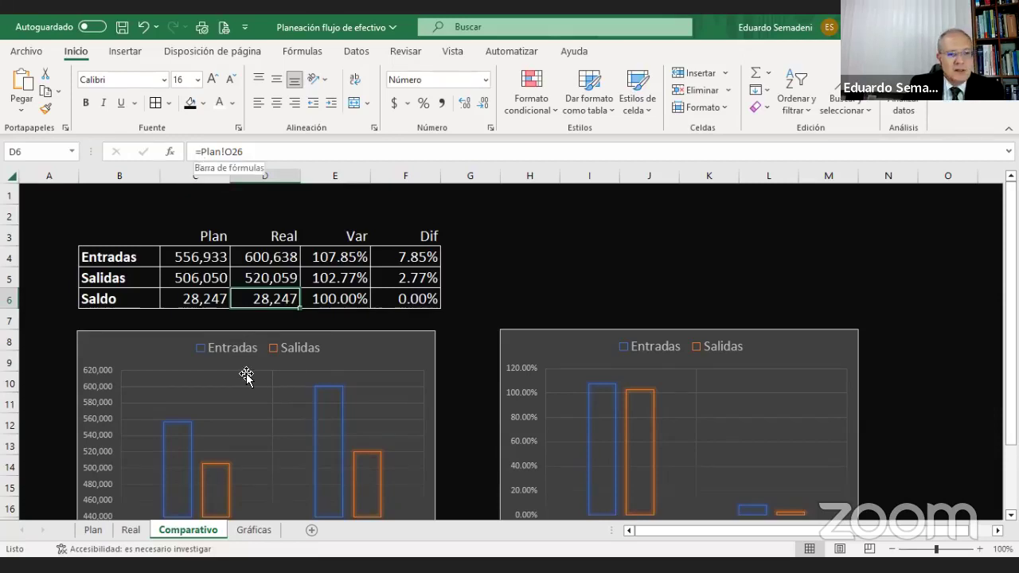
type("=")
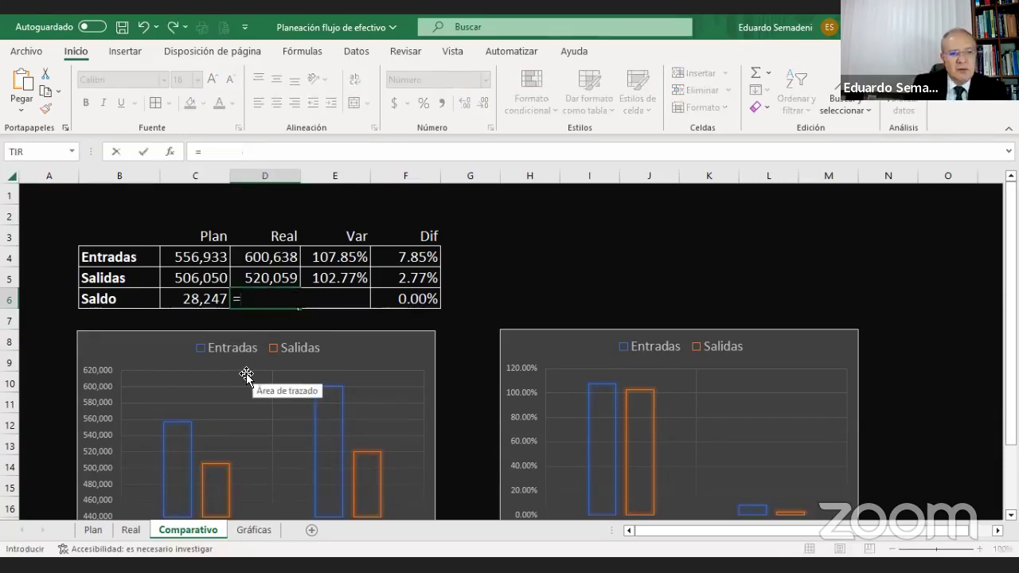
left_click(132, 531)
left_click(915, 489)
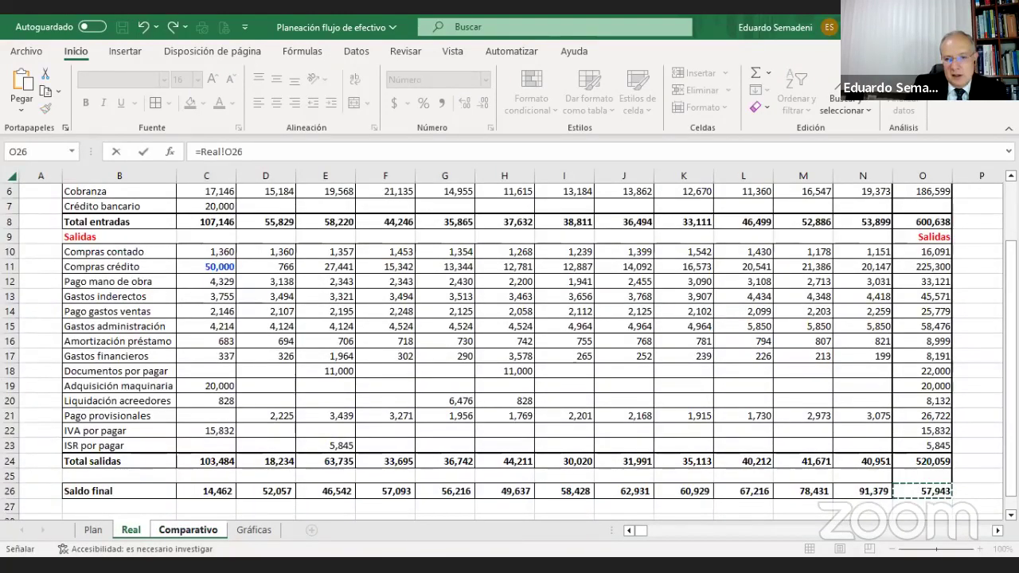
key("Return")
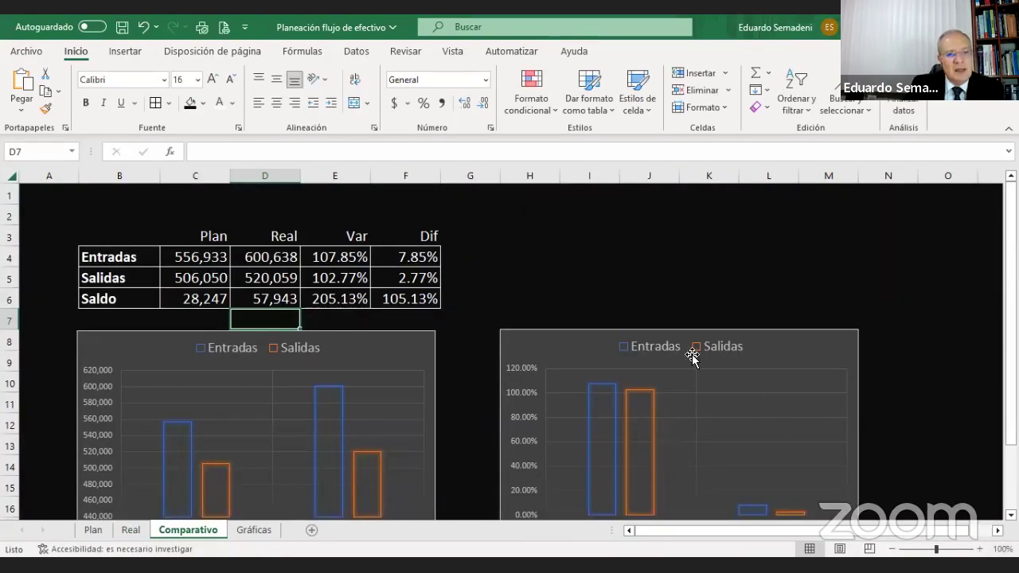
Step: Save the workbook after checking the updated Saldo cells
left_click(263, 296)
left_click(190, 300)
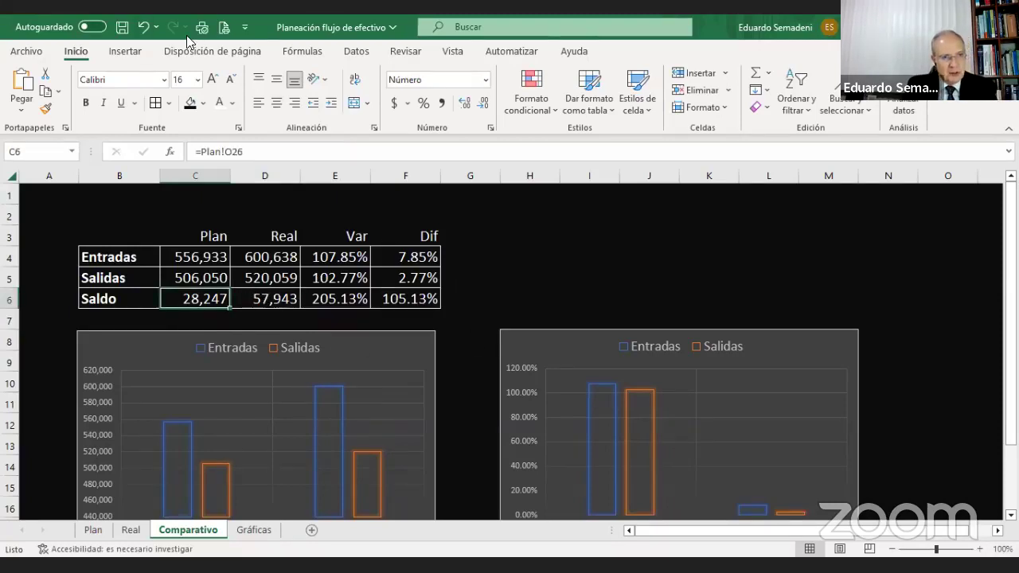
left_click(122, 28)
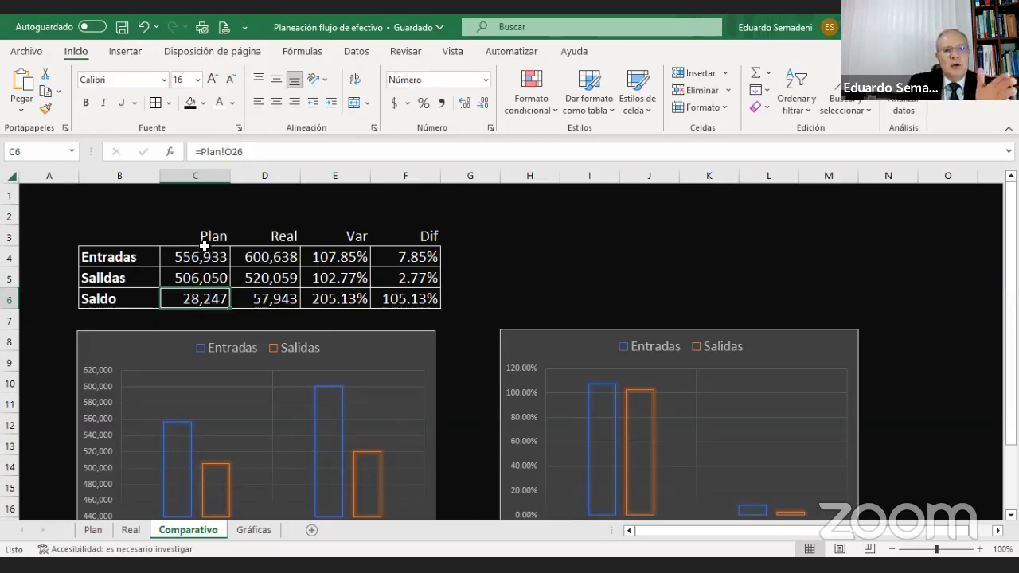
Step: Review the Plan and Real columns and the Entradas Var formula in E4
left_click_drag(205, 236, 205, 296)
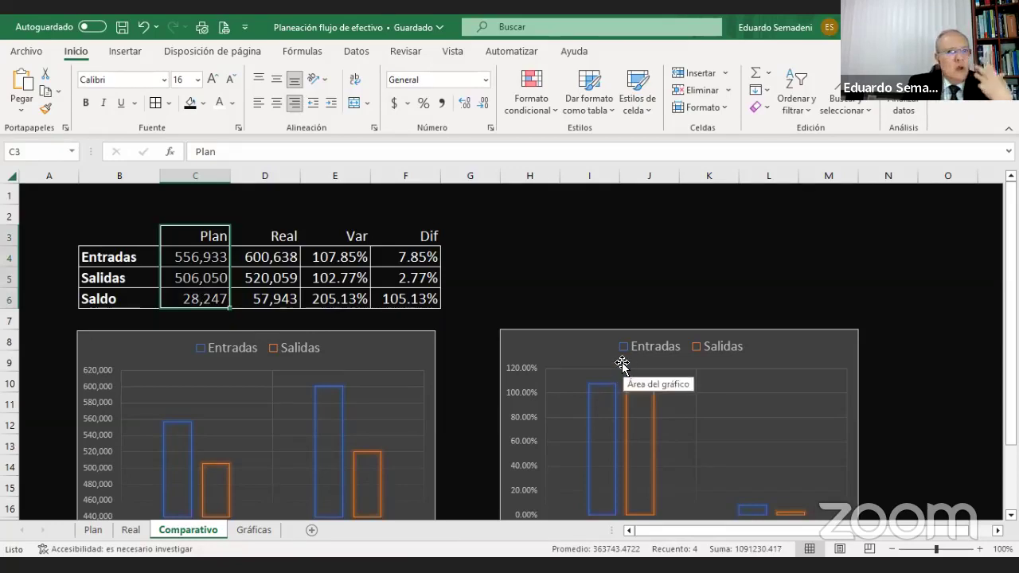
mouse_move(599, 392)
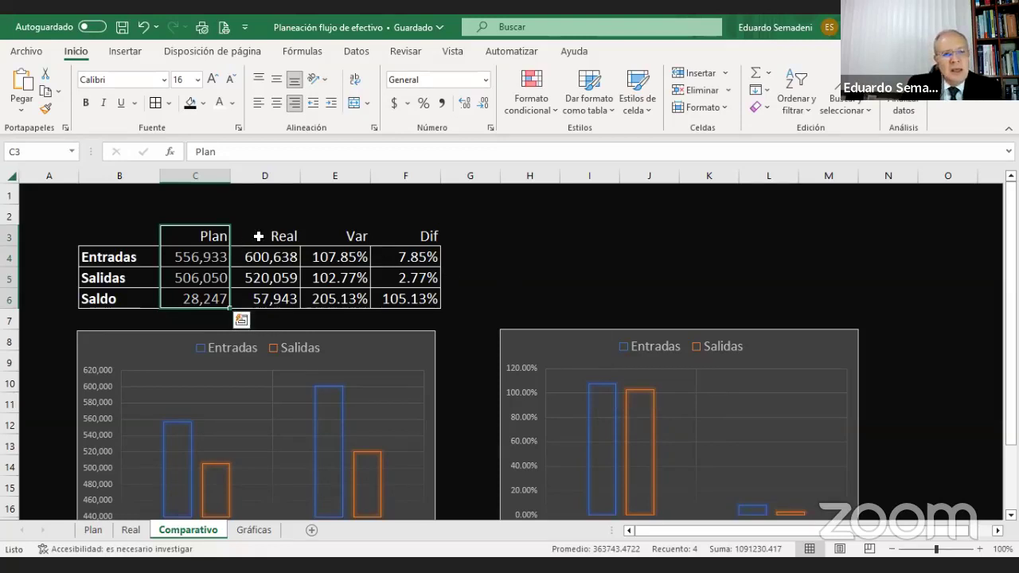
left_click_drag(258, 237, 262, 296)
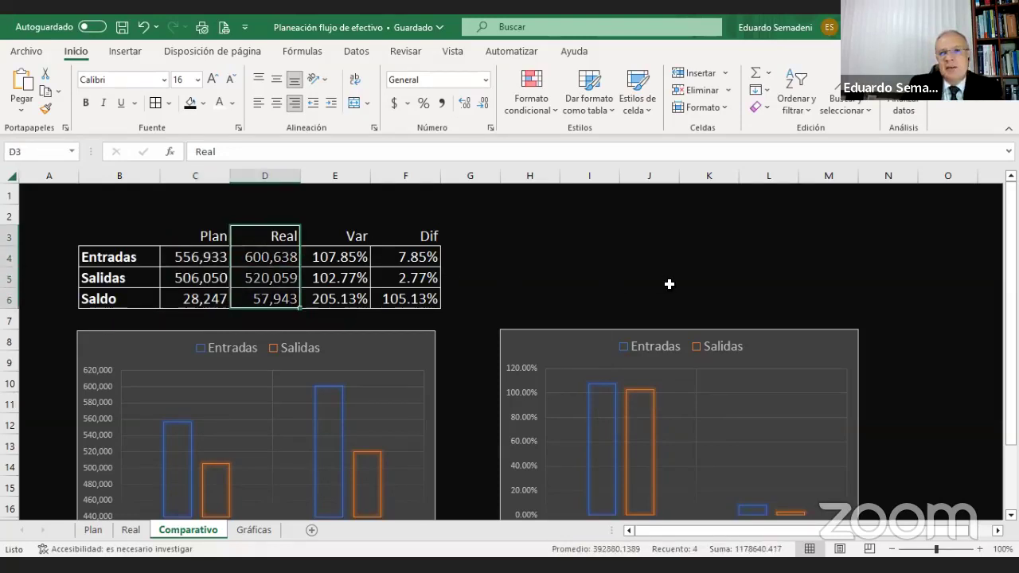
left_click(316, 256)
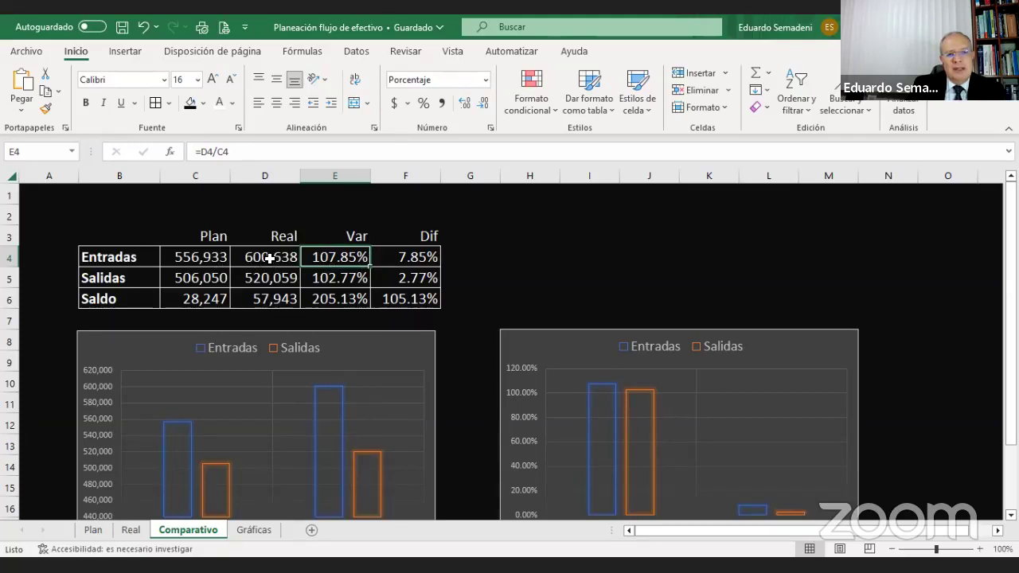
left_click(271, 257)
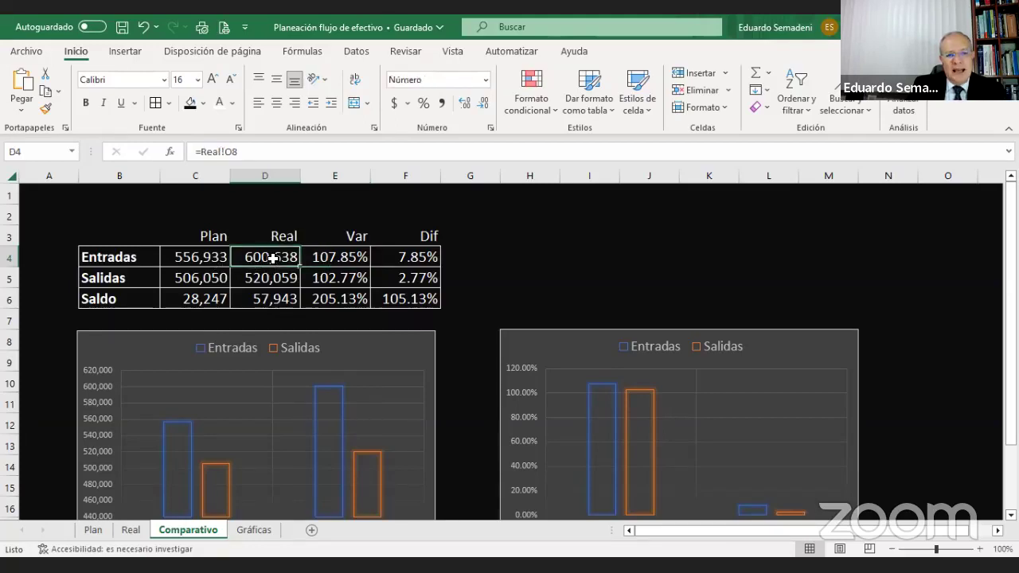
left_click(326, 259)
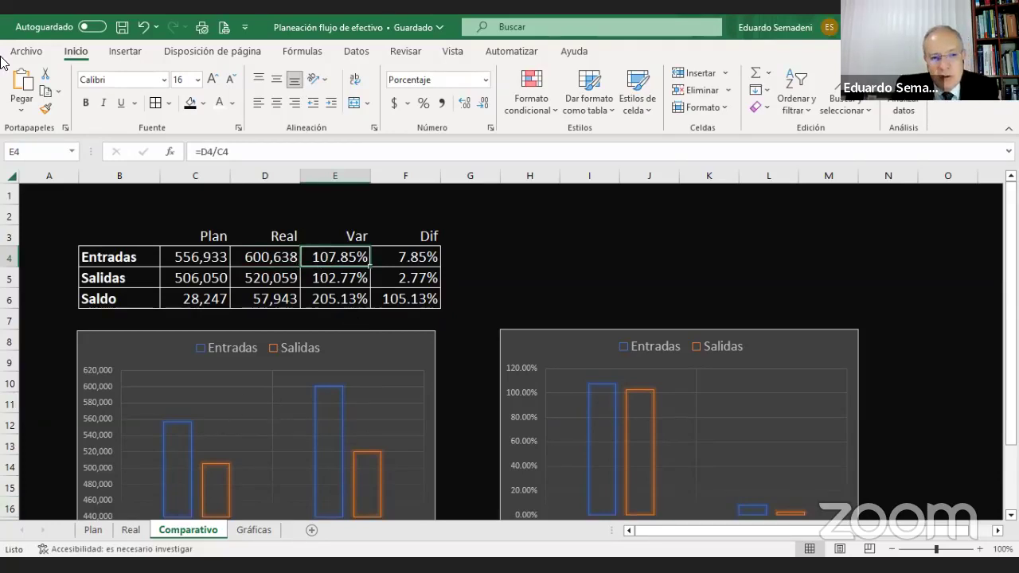
left_click(414, 256)
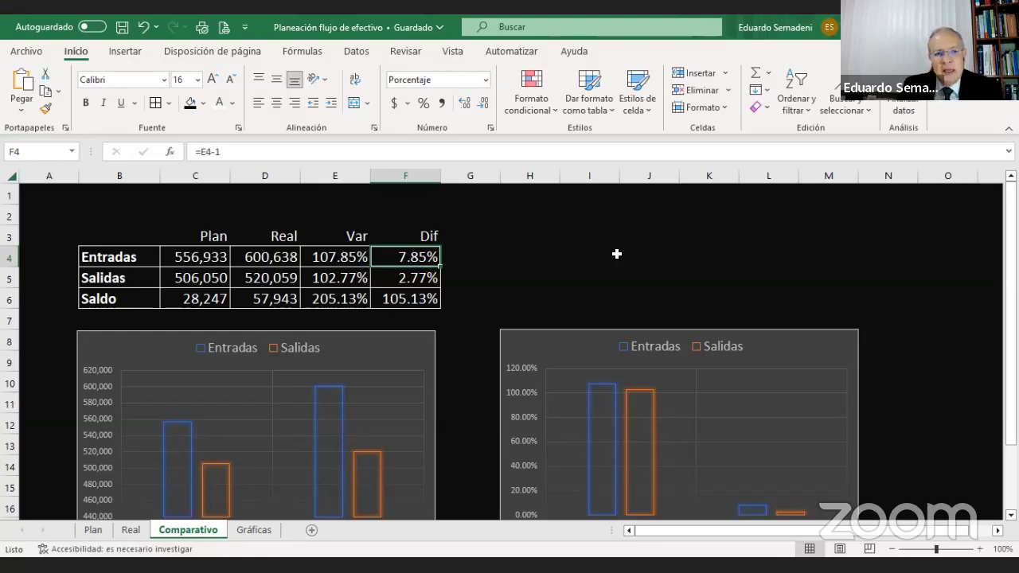
left_click(204, 279)
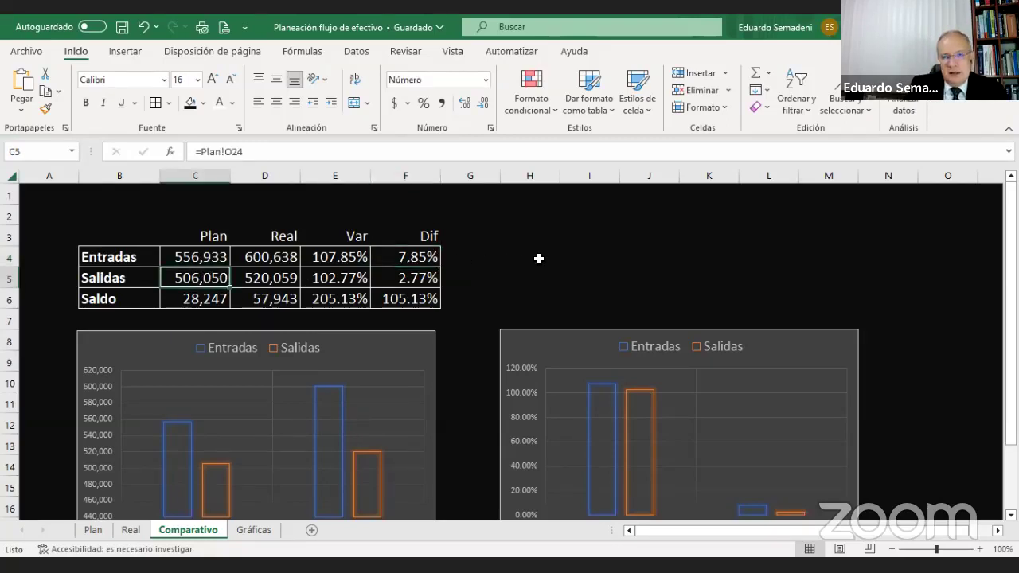
left_click(332, 280)
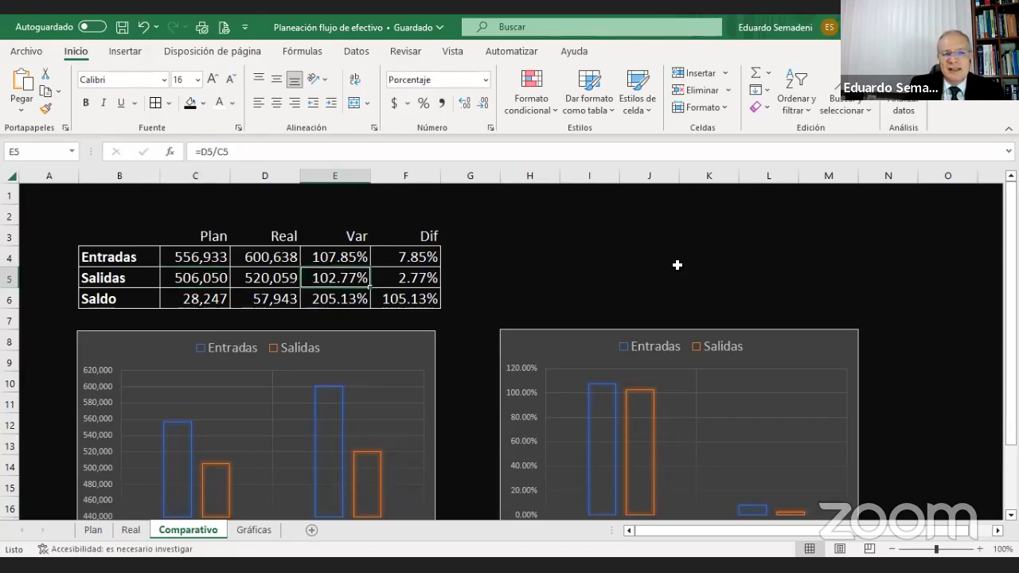
left_click(285, 282)
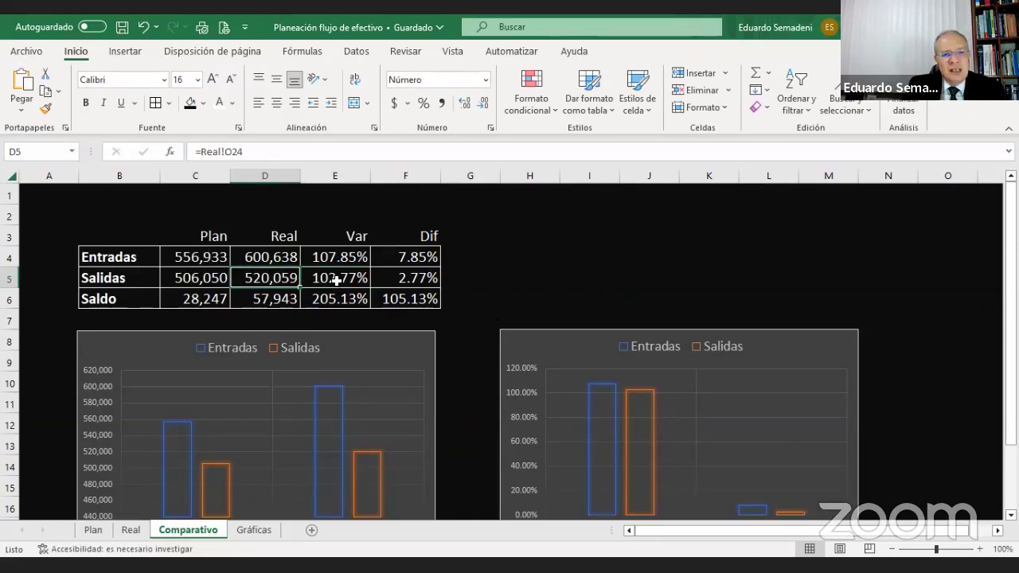
left_click(209, 285)
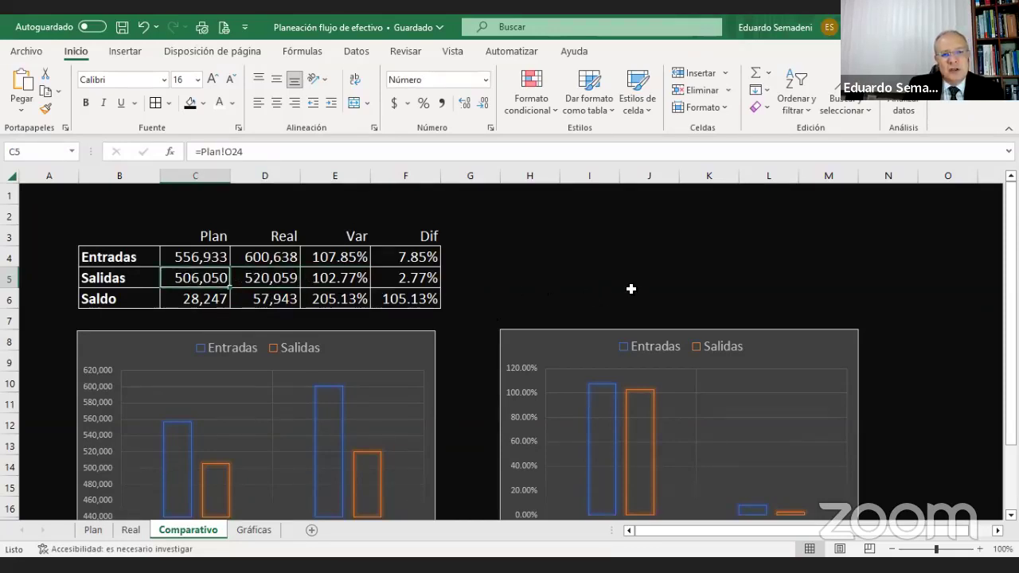
left_click(279, 279)
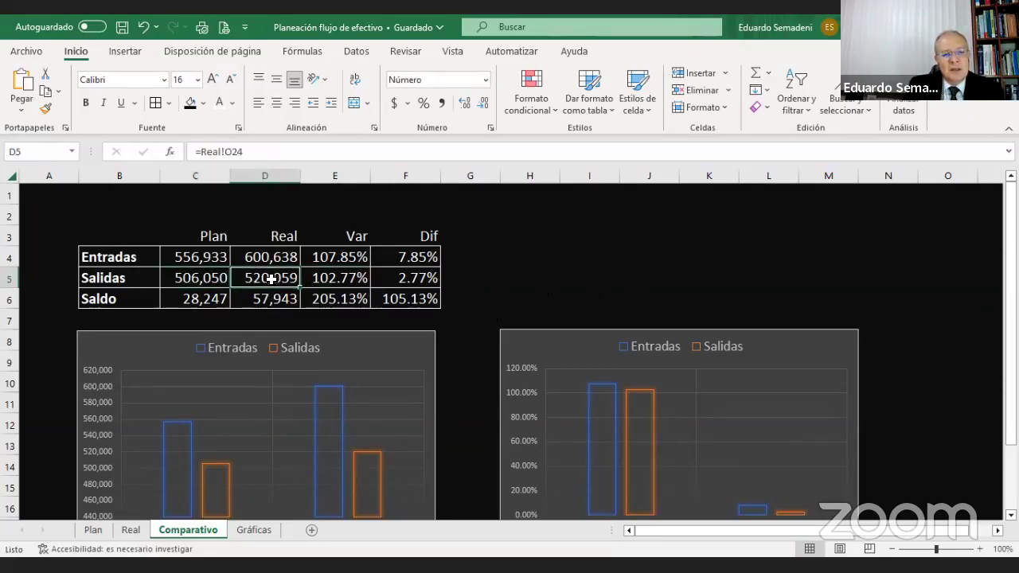
left_click(215, 278)
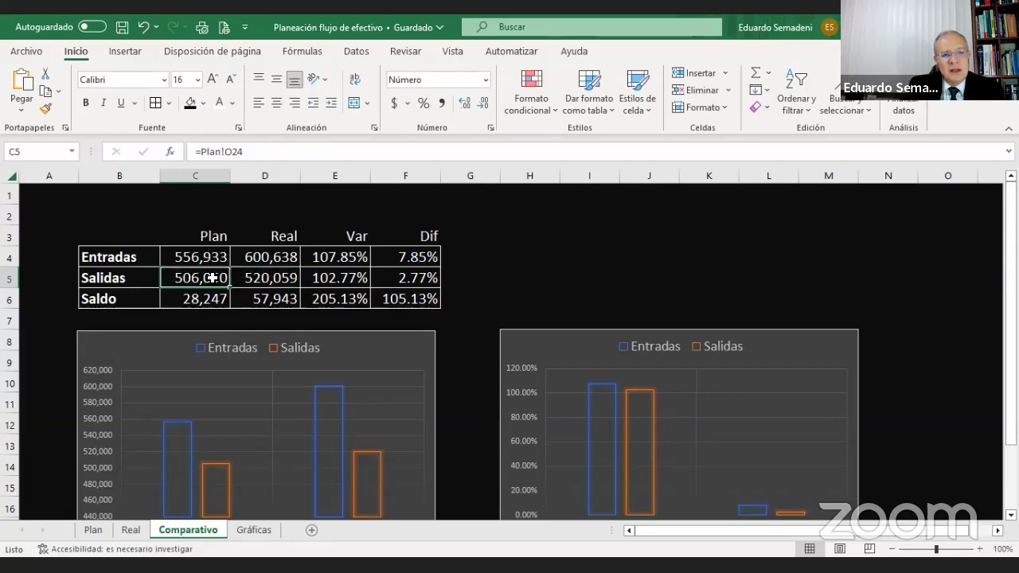
left_click(348, 277)
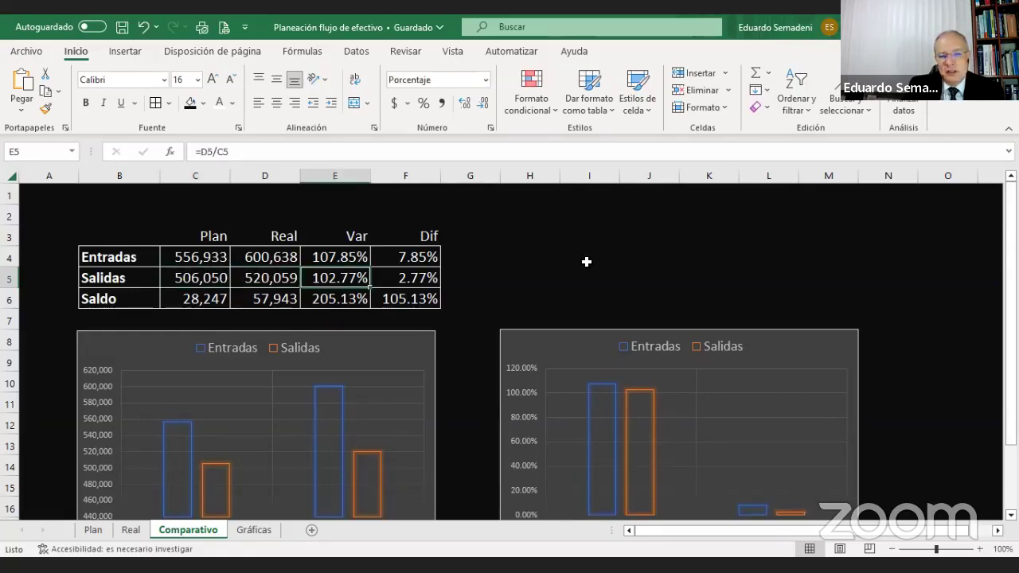
left_click(406, 274)
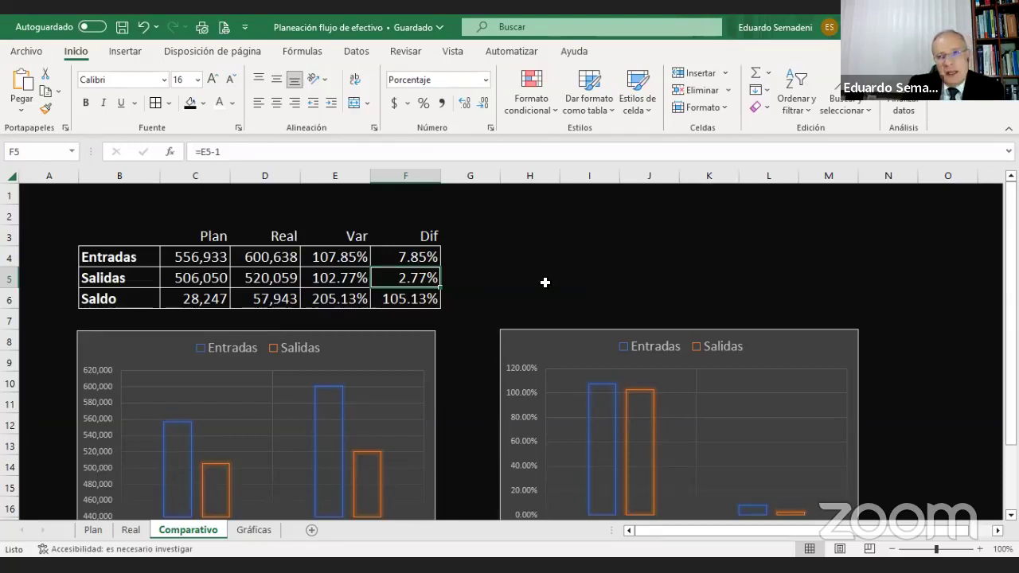
left_click(199, 300)
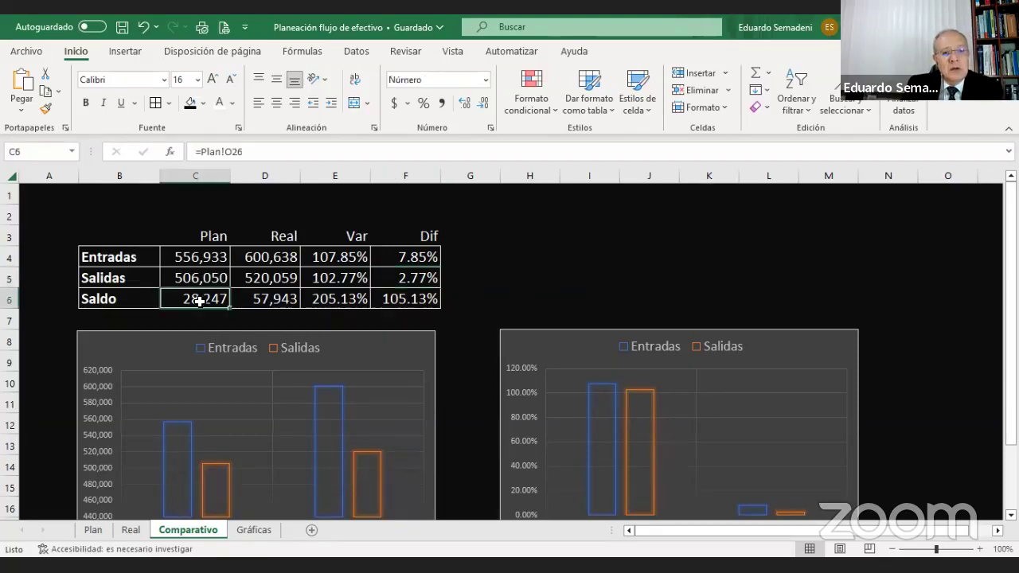
left_click(265, 301)
left_click(327, 300)
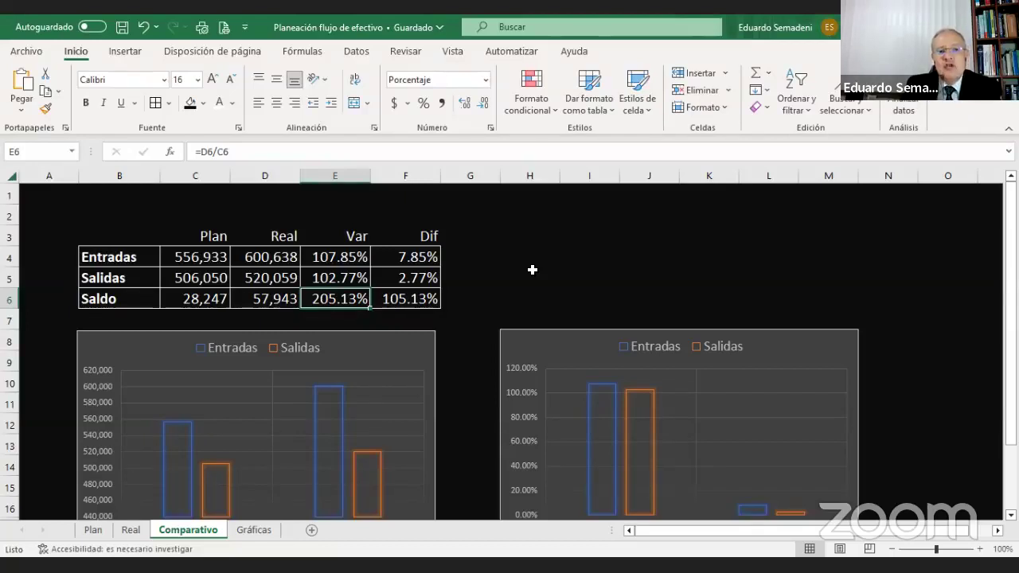
left_click(423, 299)
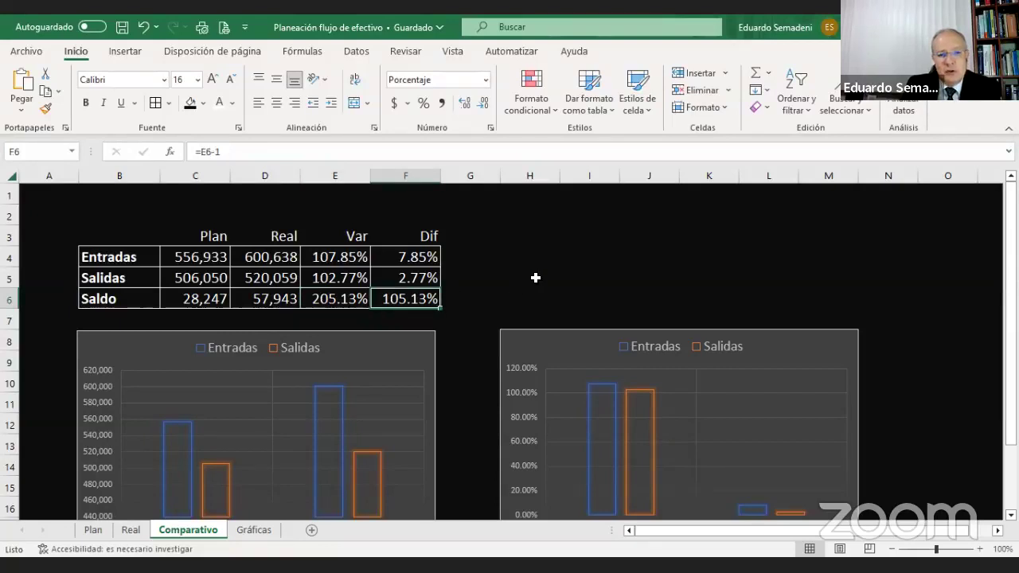
scroll(537, 279, "down", 1)
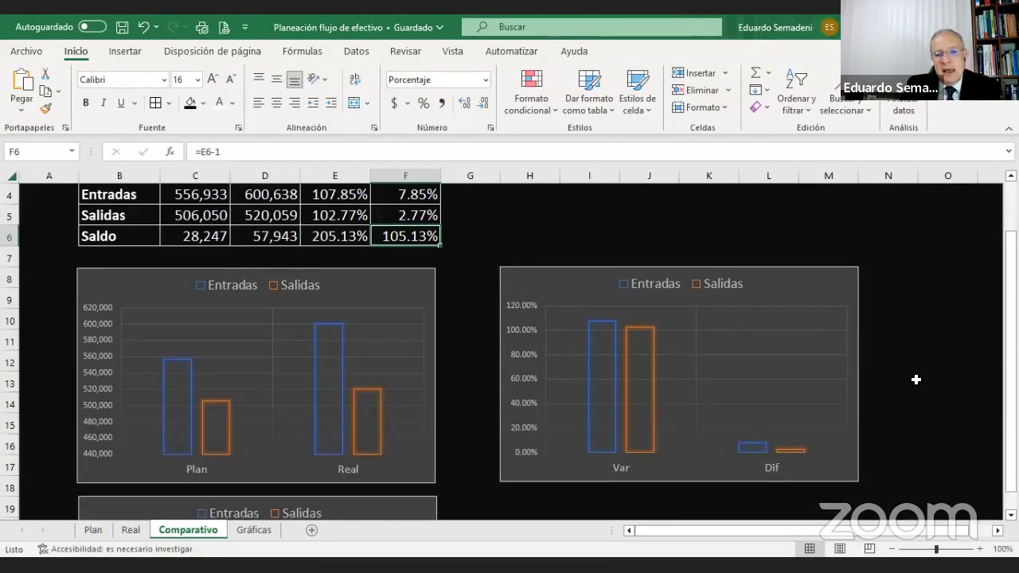
scroll(472, 387, "down", 1)
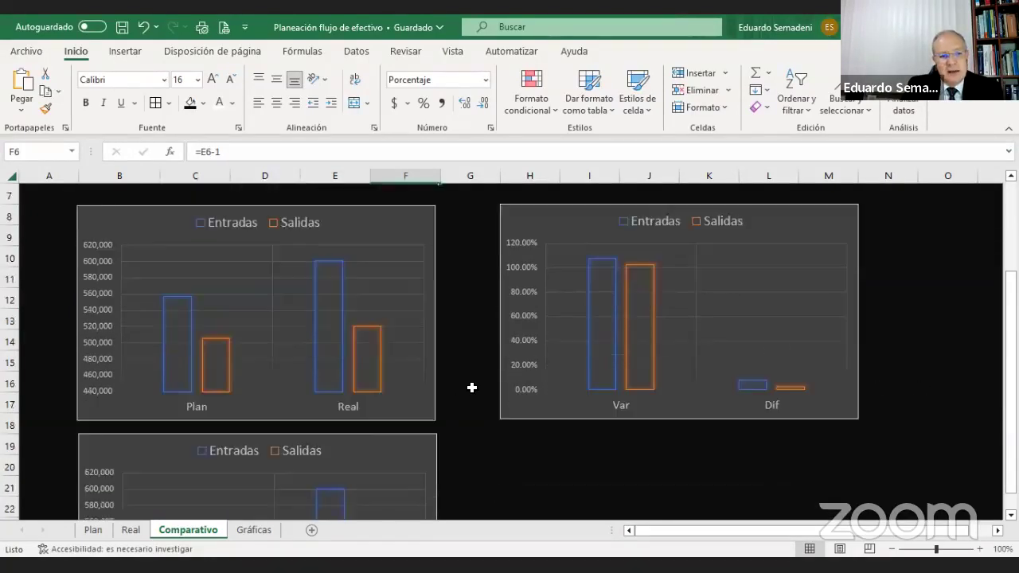
scroll(472, 388, "down", 1)
scroll(450, 336, "up", 1)
scroll(451, 336, "up", 1)
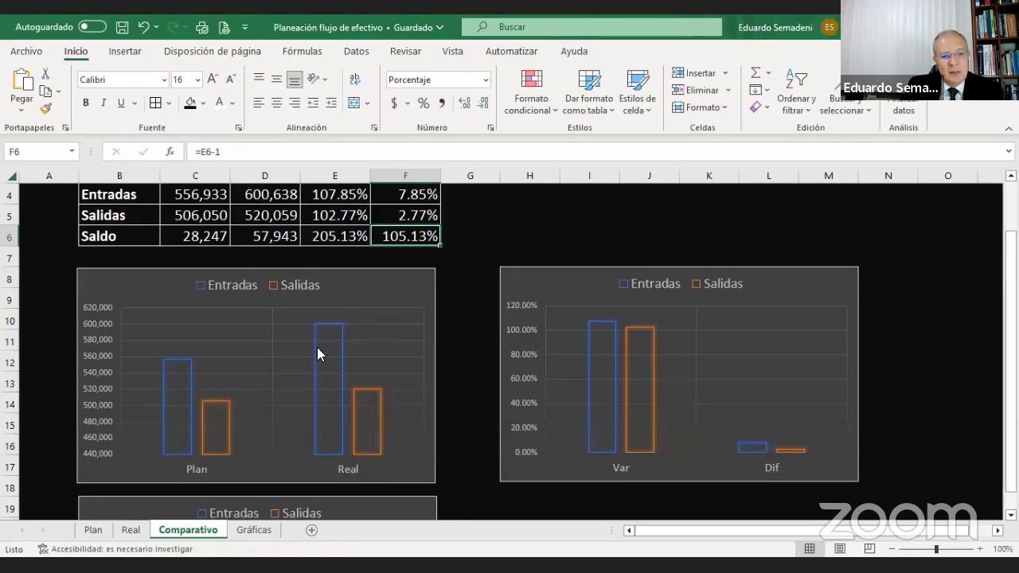
mouse_move(324, 431)
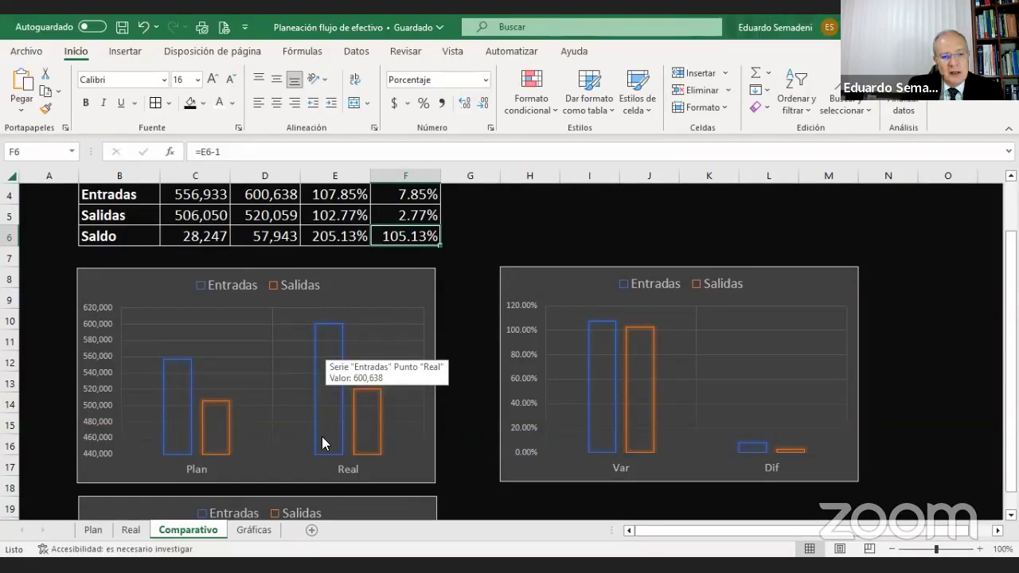
mouse_move(183, 437)
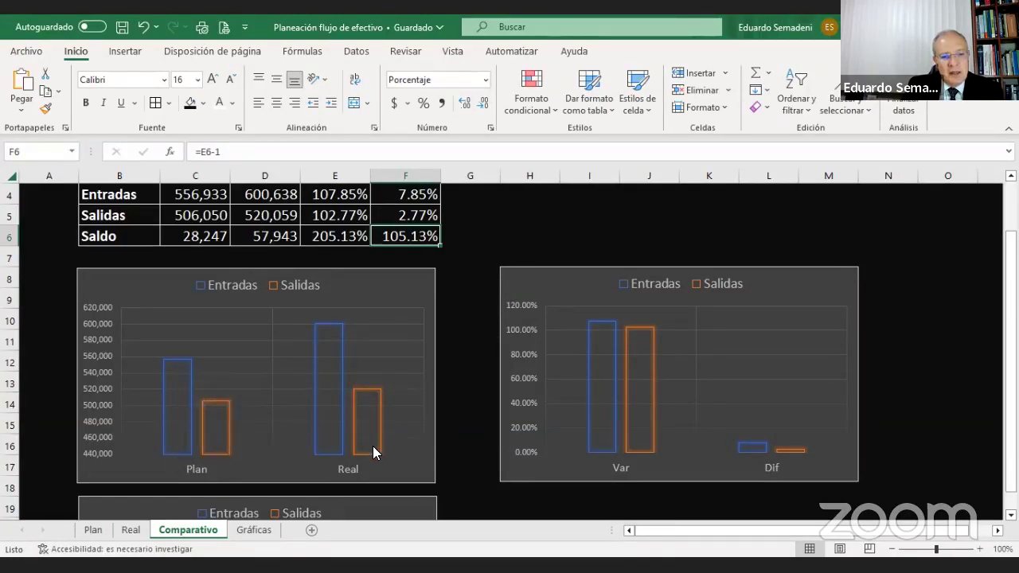
mouse_move(224, 414)
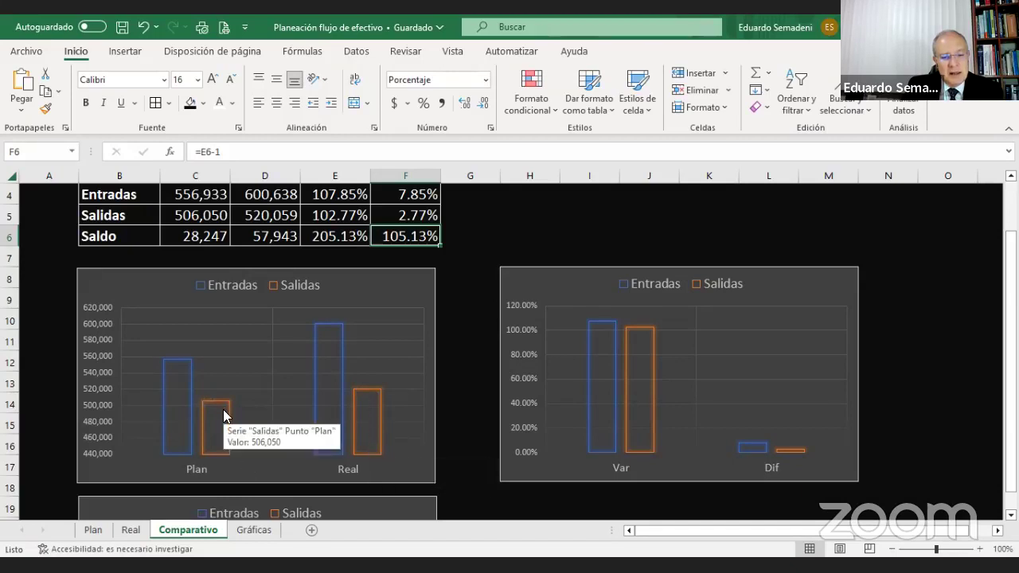
scroll(222, 409, "down", 3)
scroll(221, 409, "down", 2)
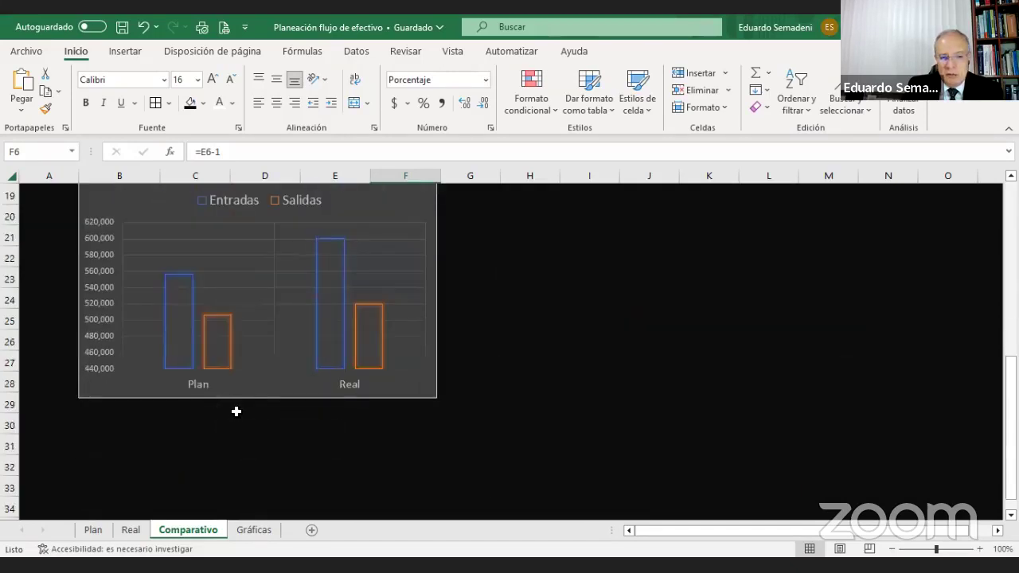
scroll(239, 413, "up", 1)
scroll(494, 413, "up", 1)
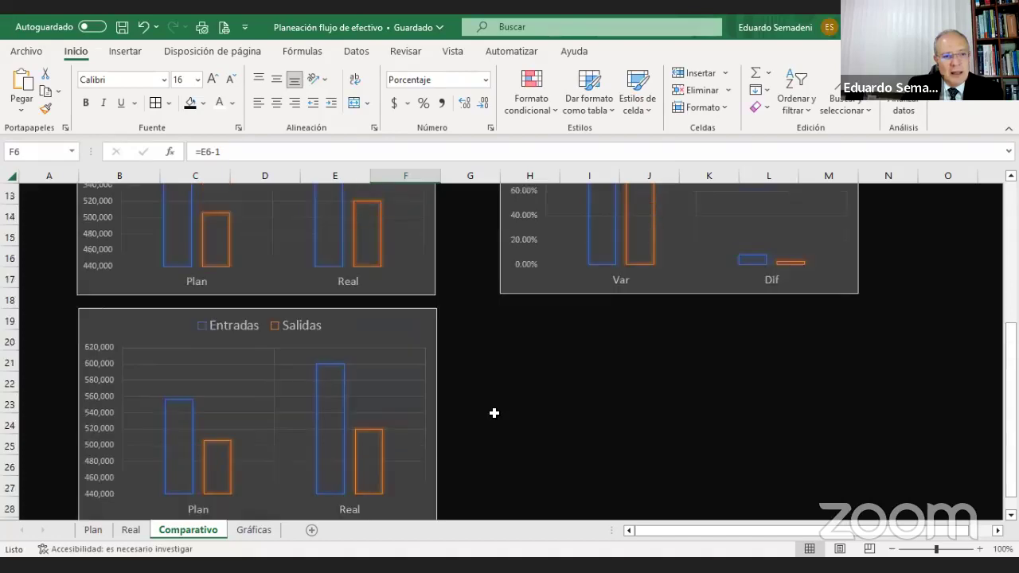
scroll(495, 413, "down", 1)
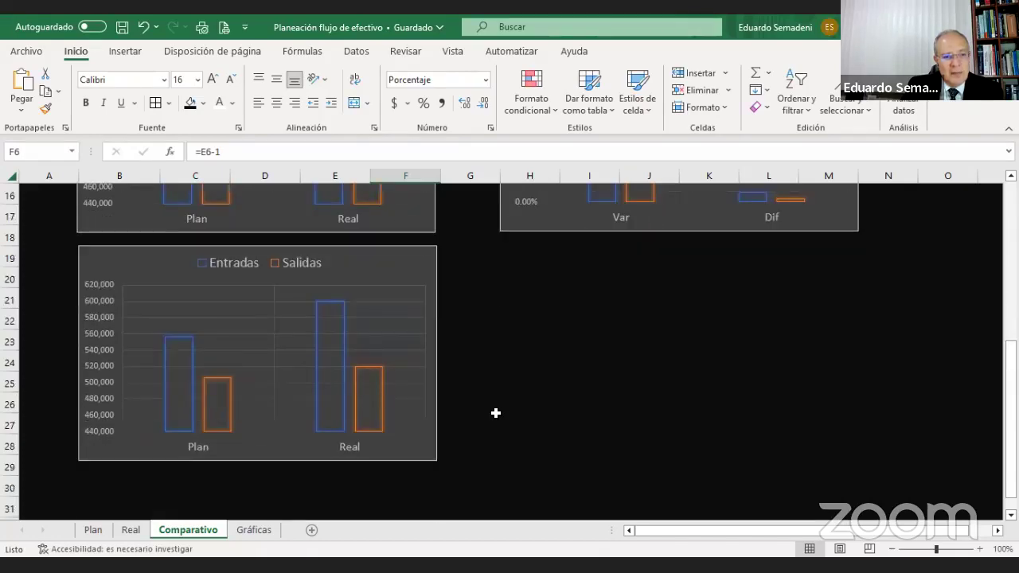
scroll(495, 412, "up", 1)
scroll(495, 412, "up", 3)
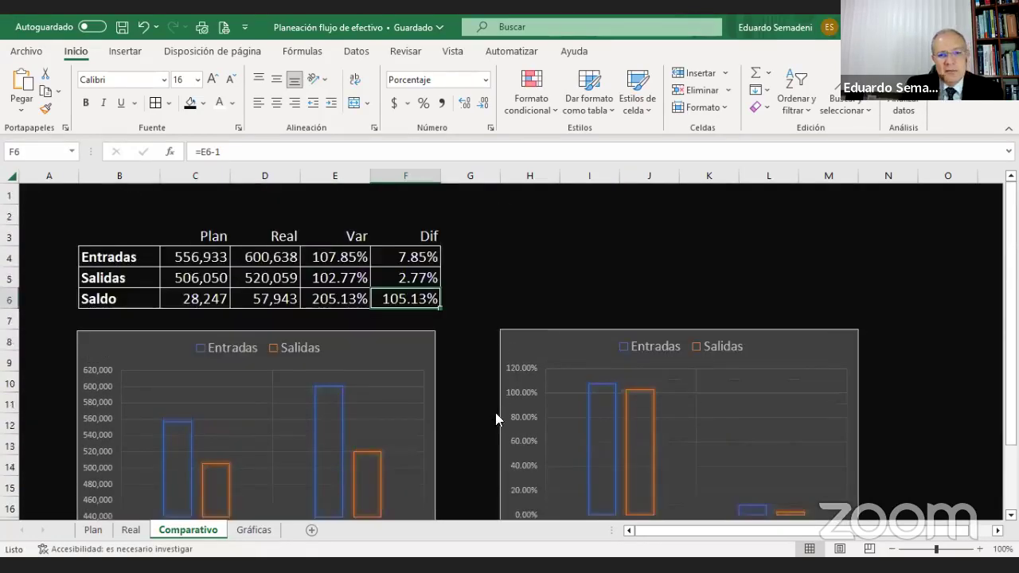
scroll(551, 408, "down", 1)
scroll(551, 409, "down", 1)
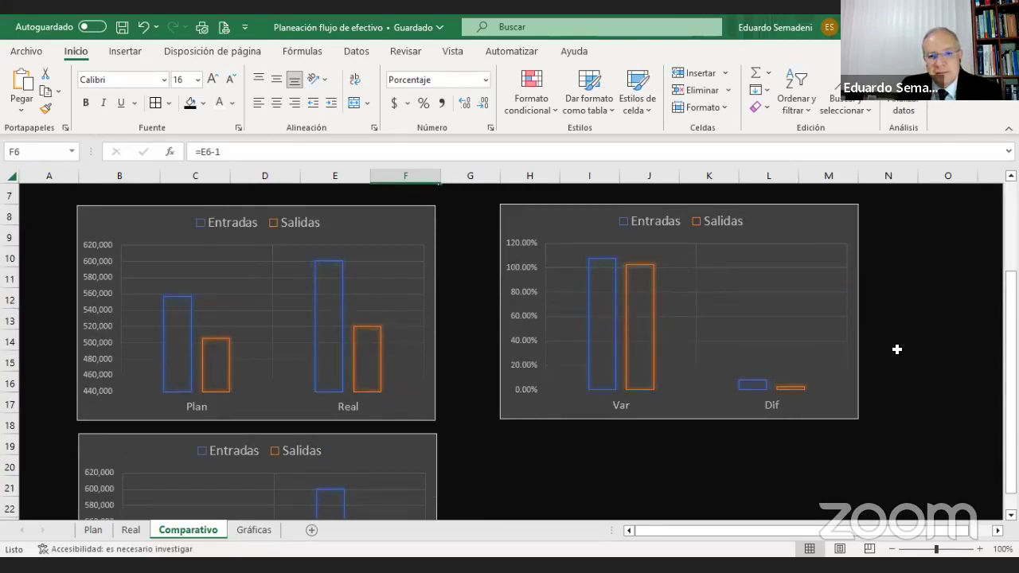
scroll(897, 349, "down", 2)
scroll(896, 349, "up", 3)
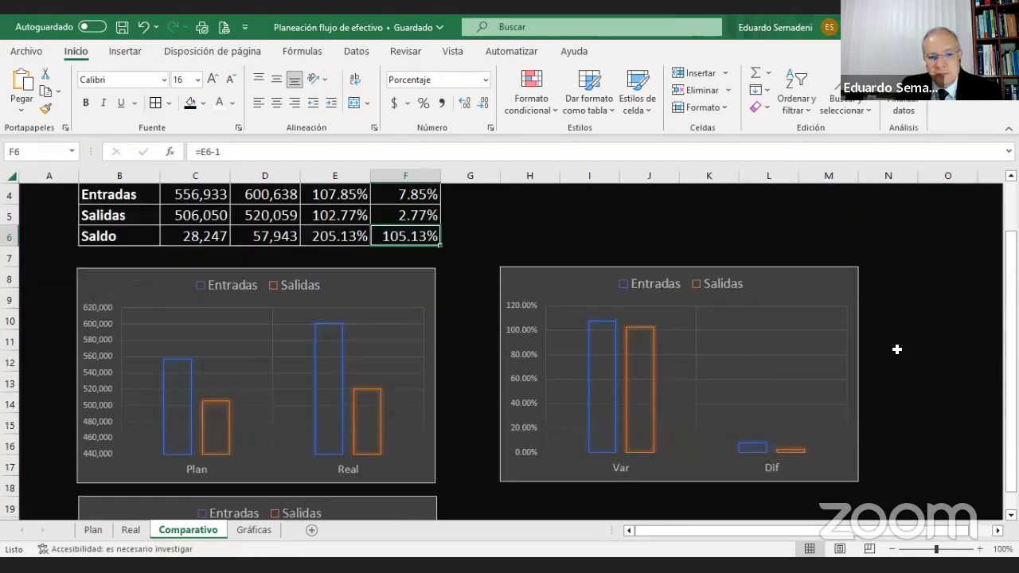
left_click(251, 531)
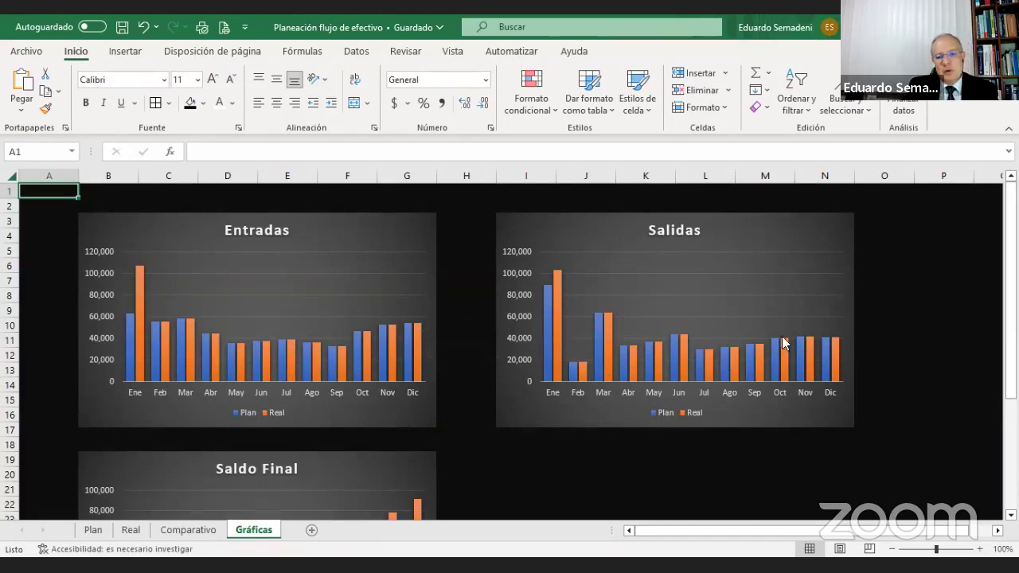
scroll(876, 336, "down", 3)
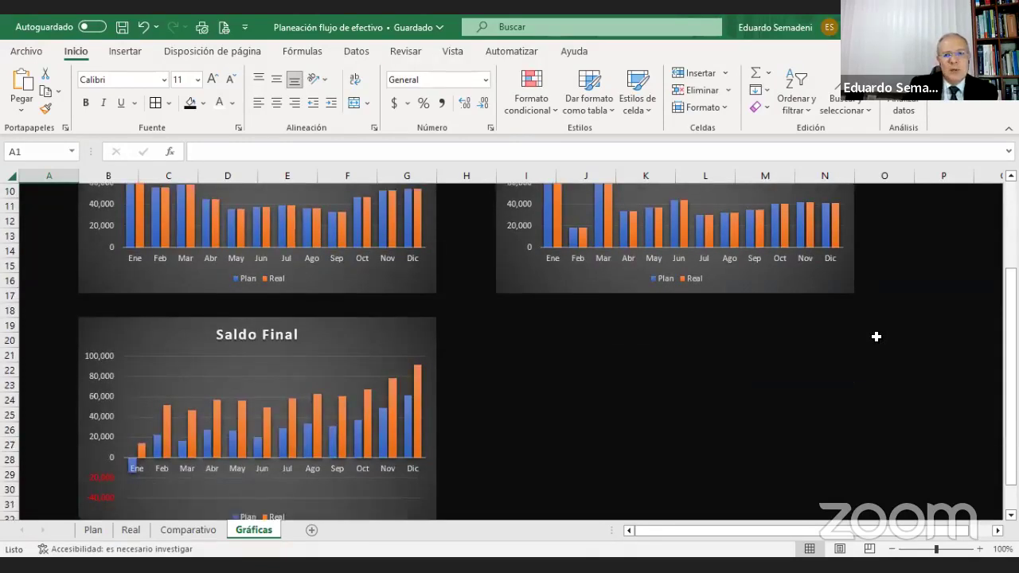
scroll(876, 336, "up", 2)
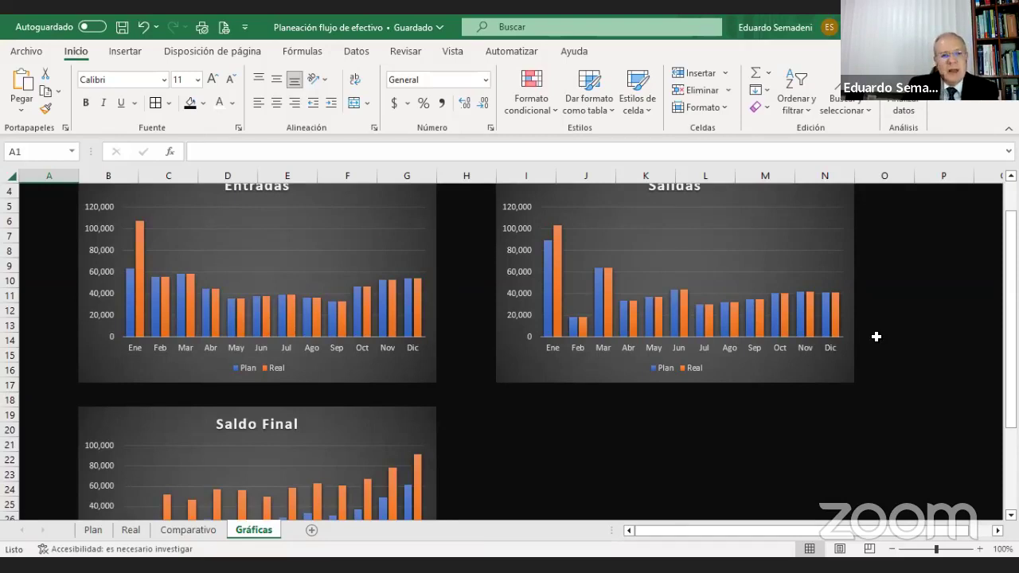
scroll(856, 362, "down", 2)
scroll(496, 371, "down", 1)
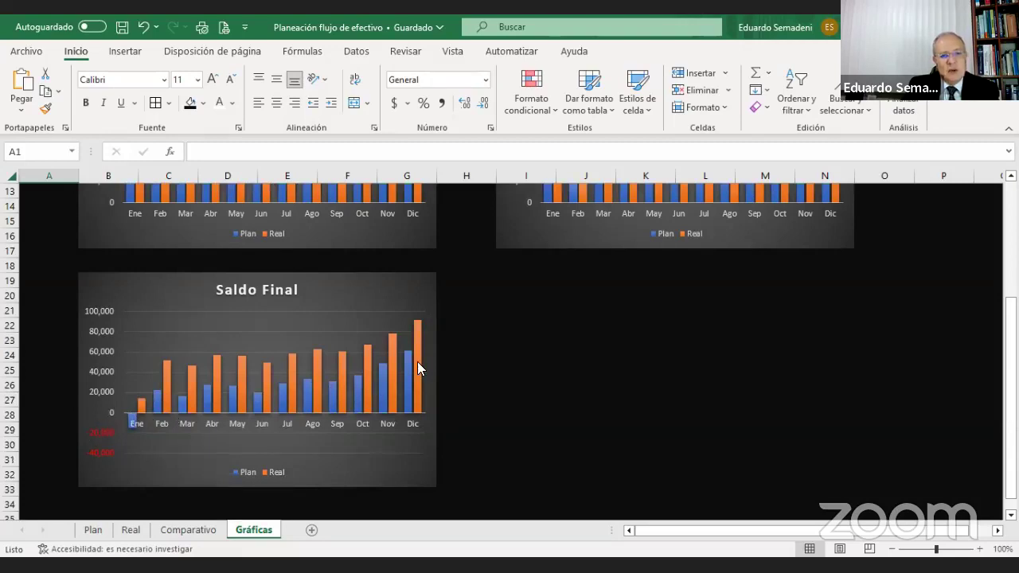
mouse_move(417, 359)
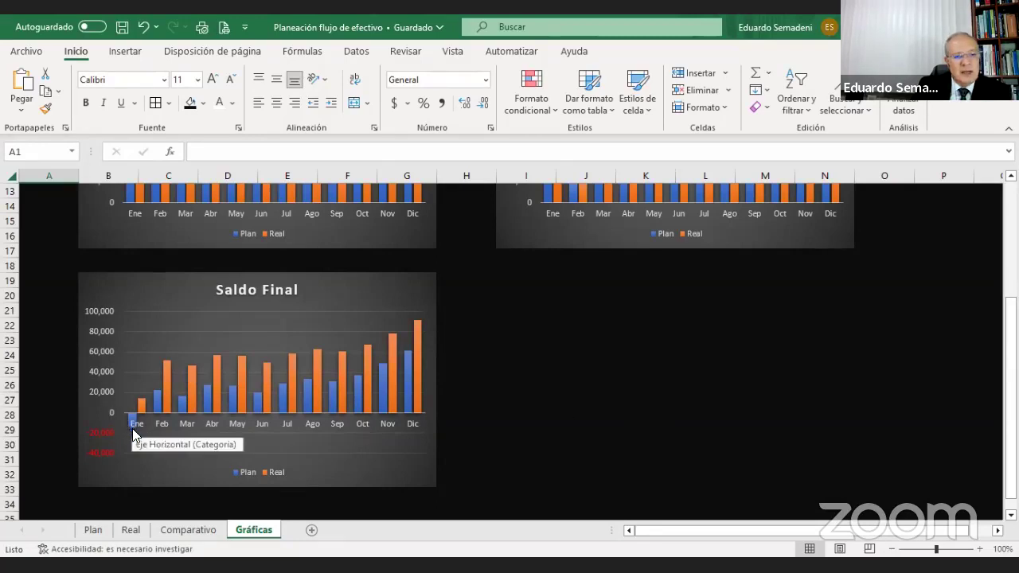
mouse_move(142, 406)
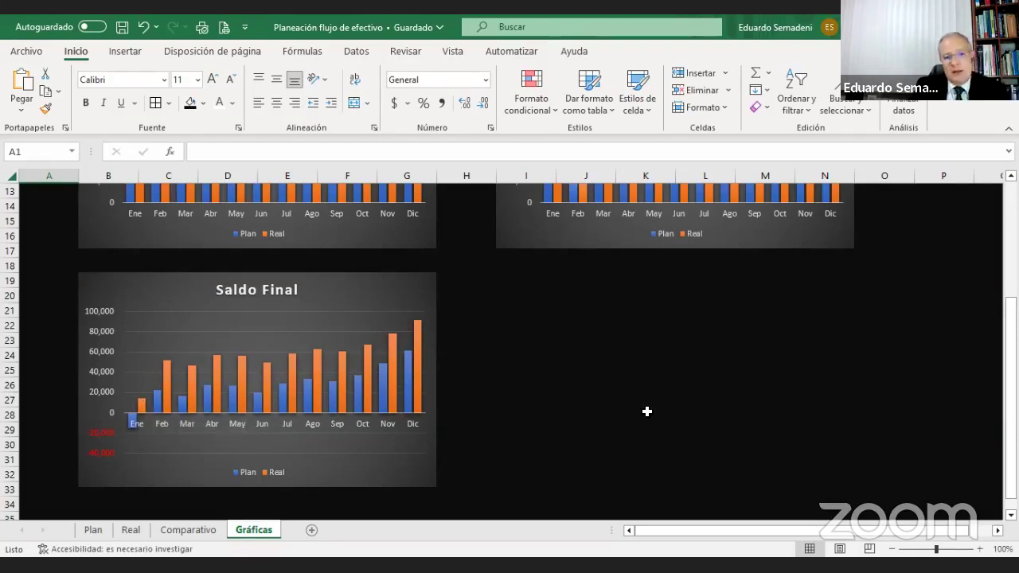
scroll(646, 411, "up", 4)
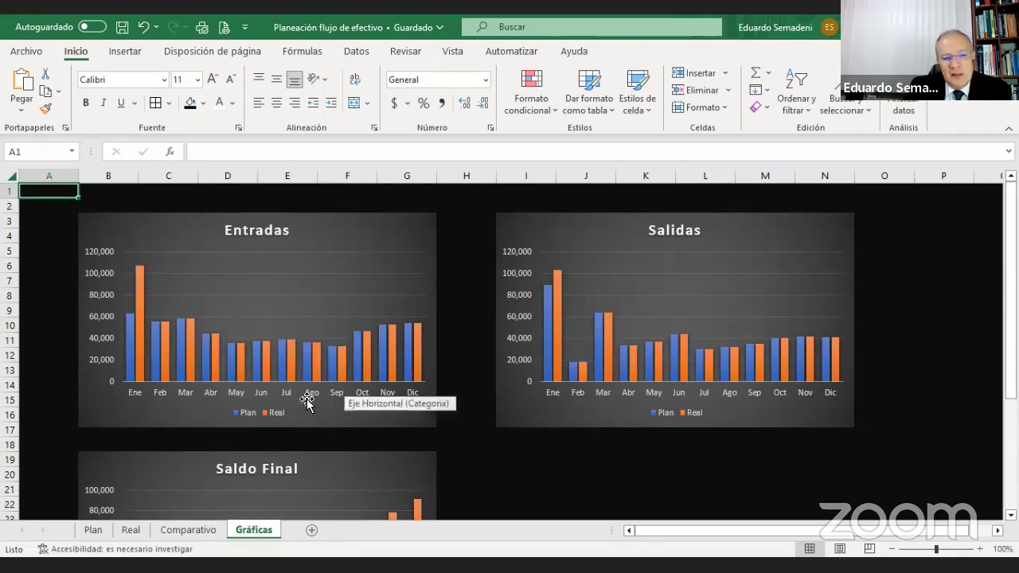
Step: Undo edits on the Real sheet to restore January Compras crédito to 35,991
left_click(131, 531)
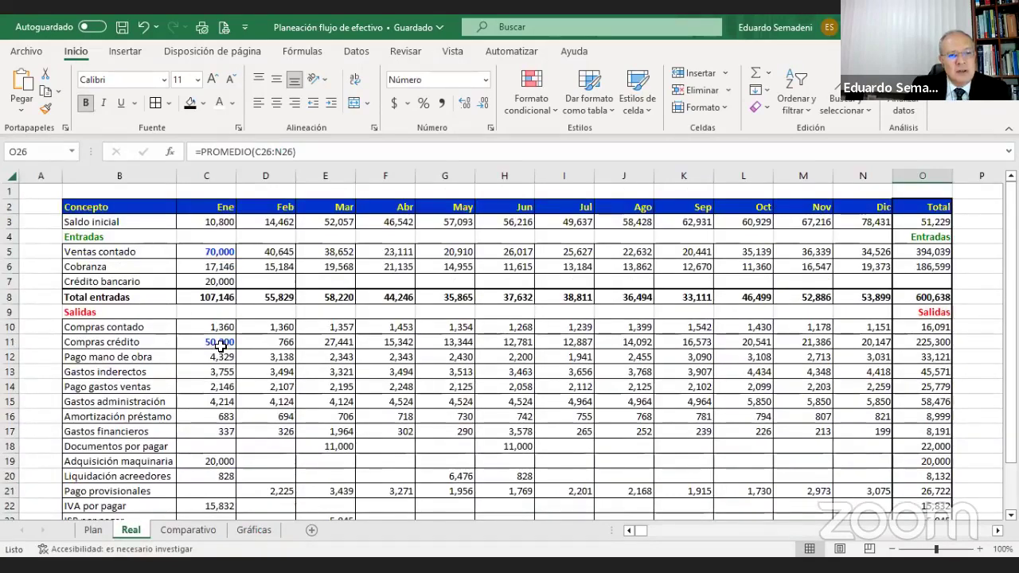
left_click(221, 344)
left_click(221, 255)
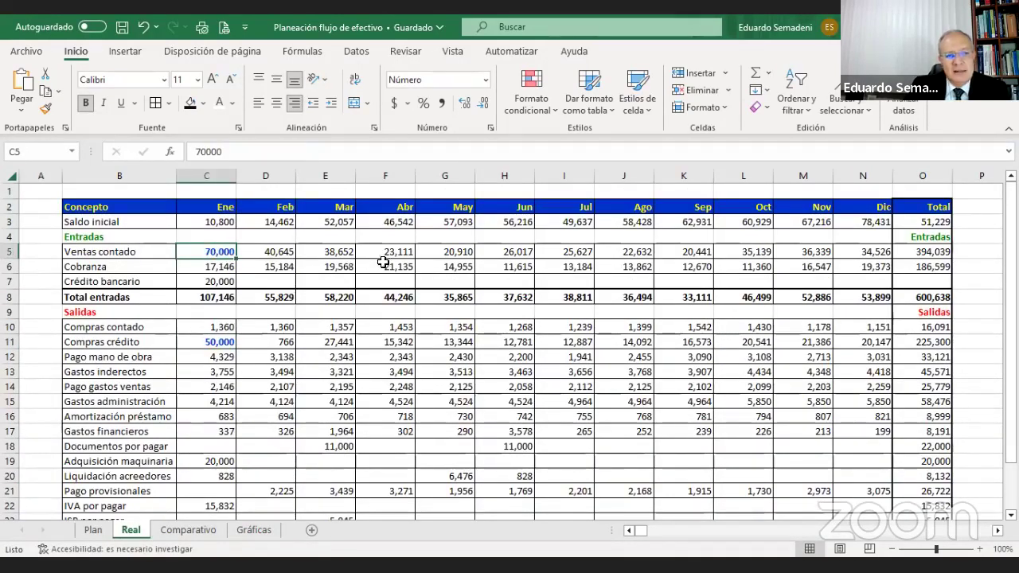
left_click(219, 343)
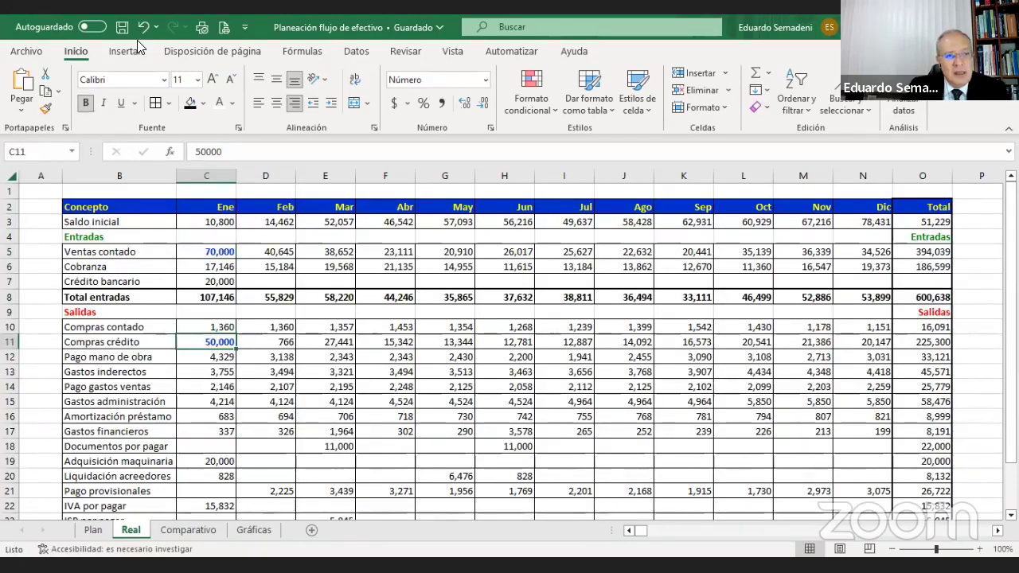
key("ctrl+z")
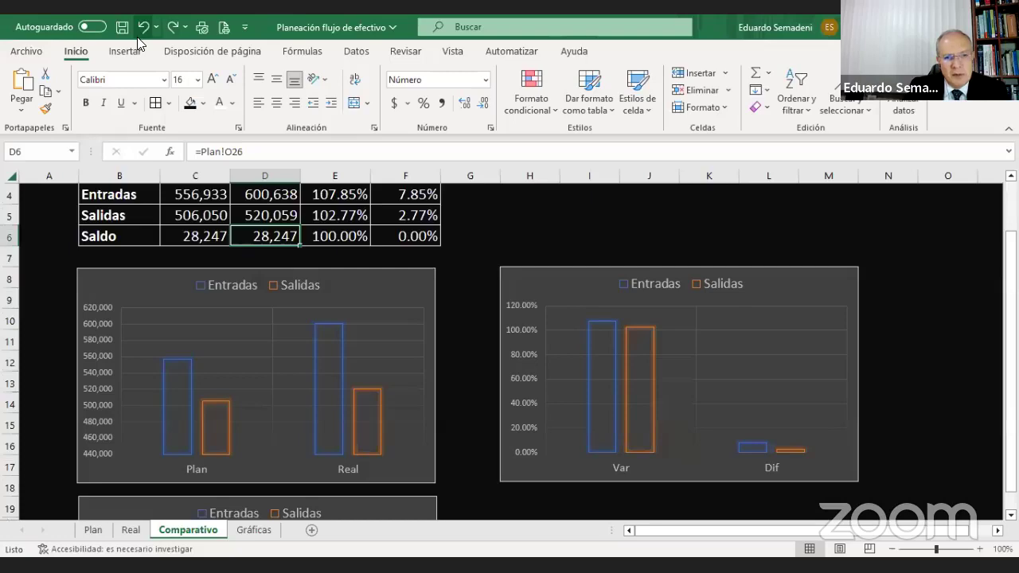
left_click(138, 36)
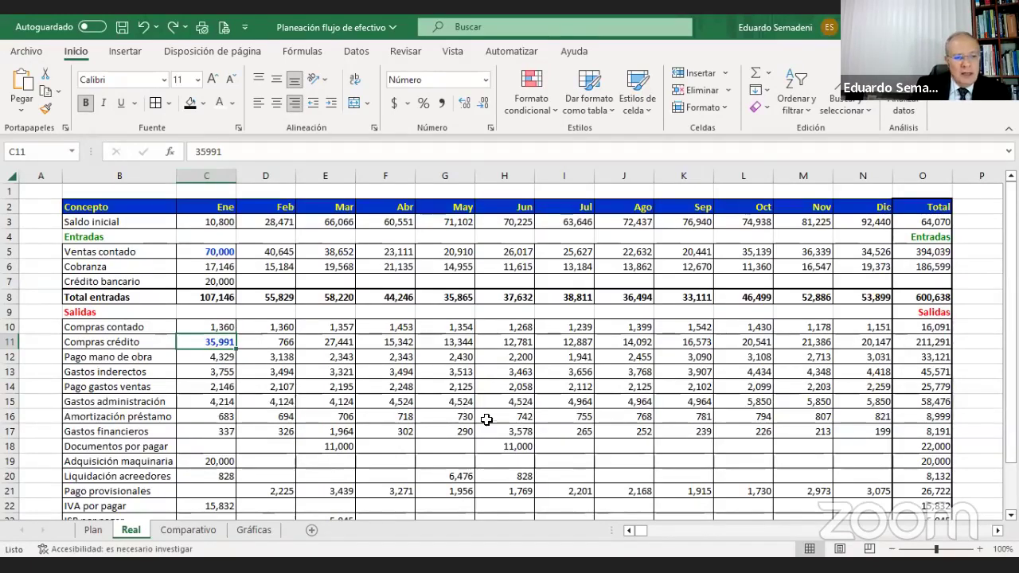
Step: Compare with the Plan sheet's January Compras crédito, then return to Real
left_click(93, 530)
left_click(203, 339)
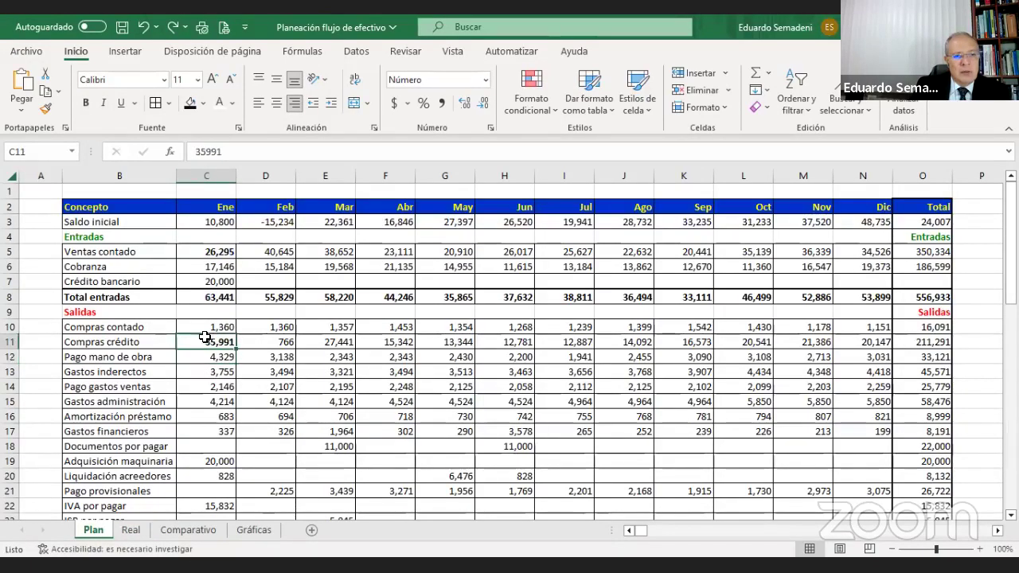
left_click(130, 530)
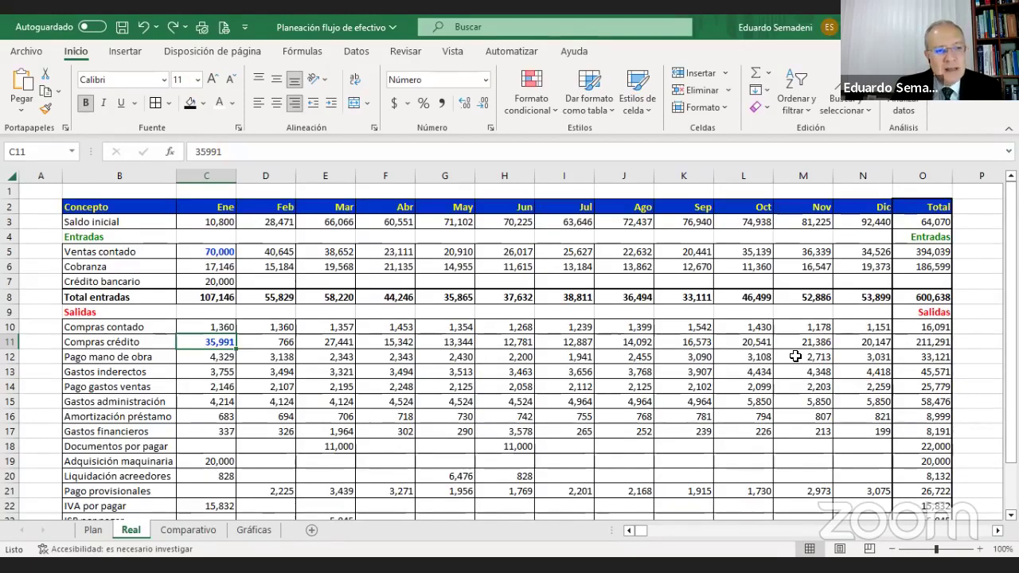
Step: Change Real January Compras crédito to 15,000 and bring up the Comparativo table
type("15000")
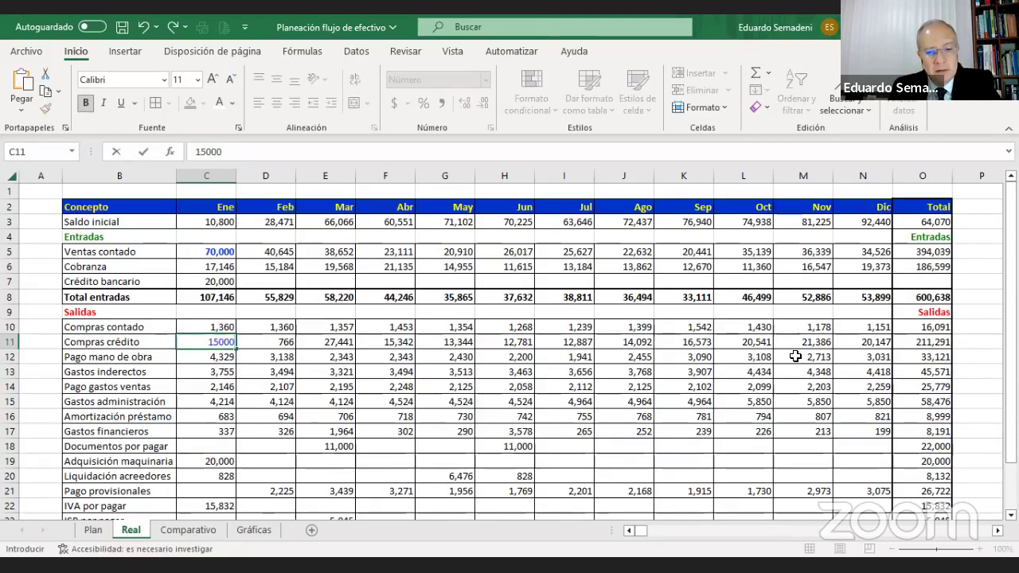
key("Return")
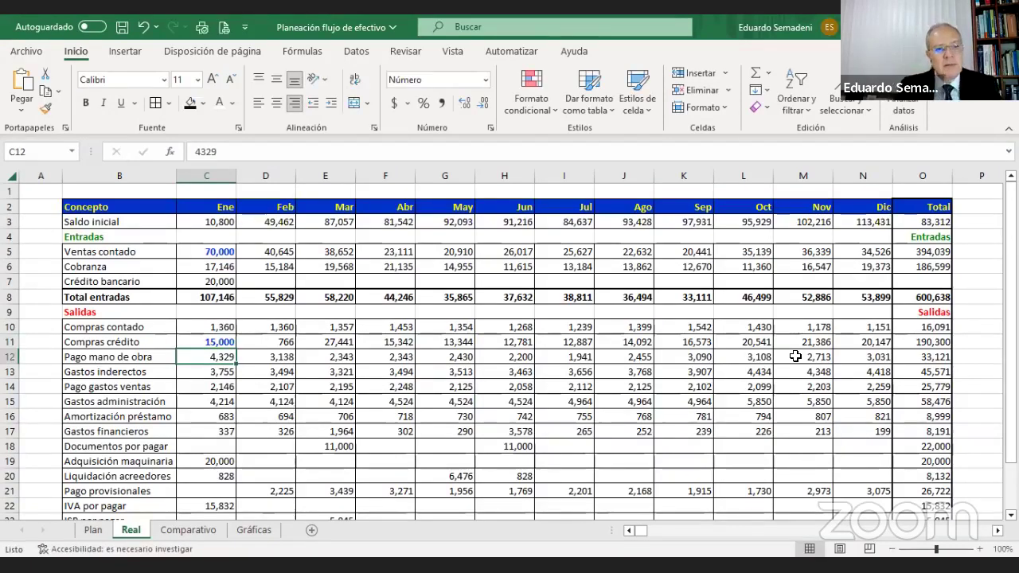
left_click(205, 531)
scroll(450, 382, "up", 1)
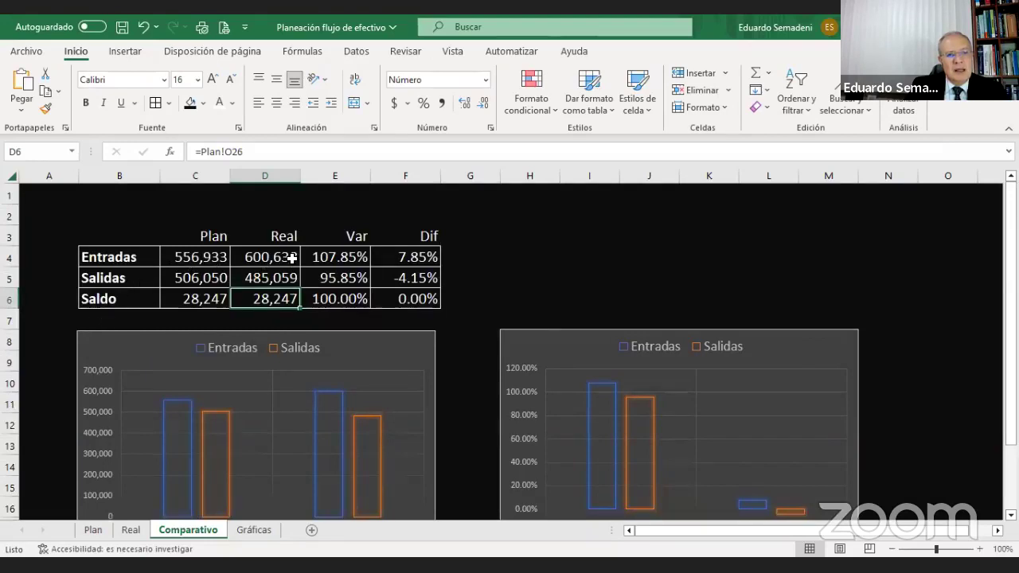
Step: Inspect the Comparativo difference and ratio formulas in F4, F5 and E5, then select D6
left_click(390, 257)
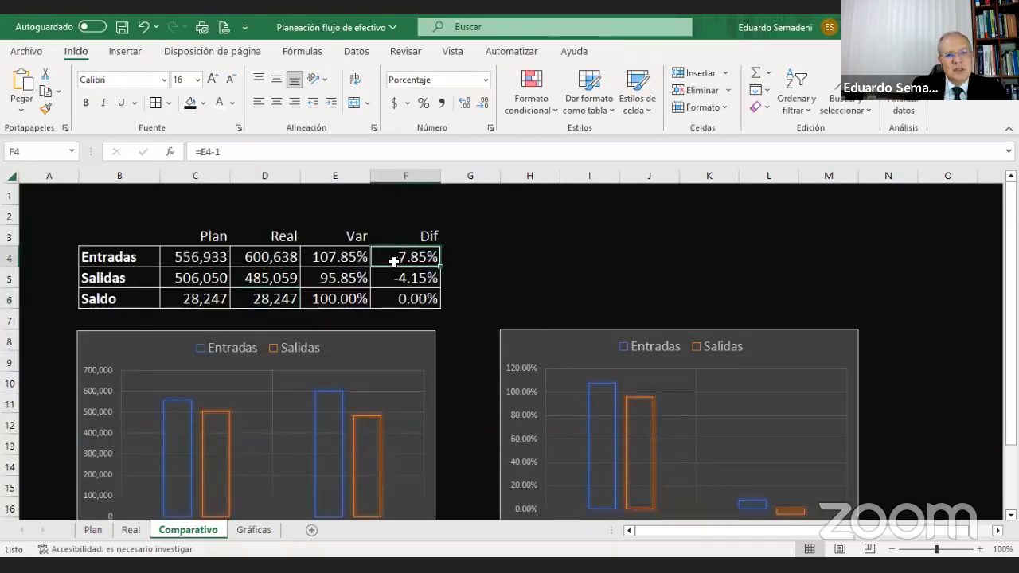
left_click(414, 279)
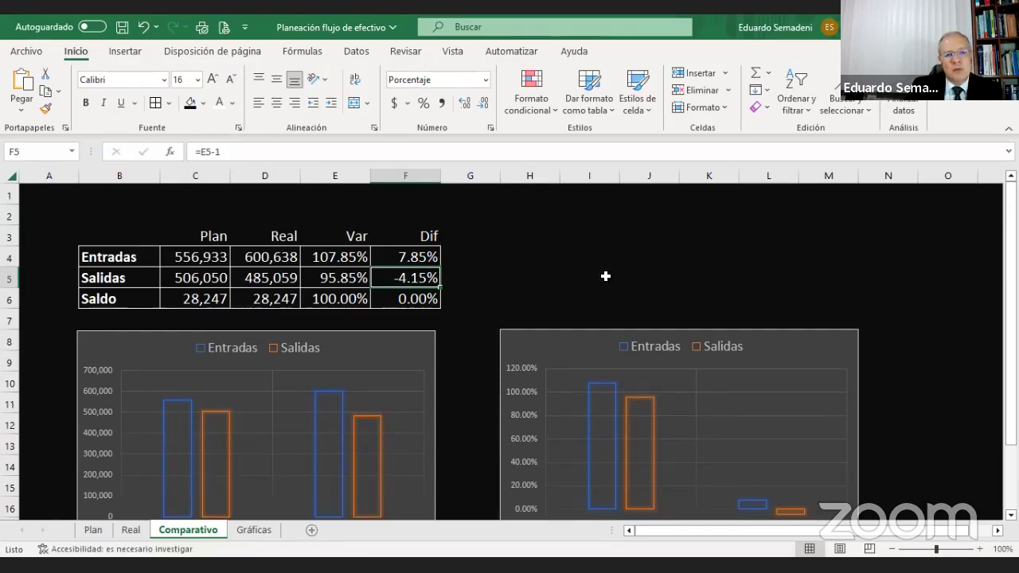
left_click(338, 282)
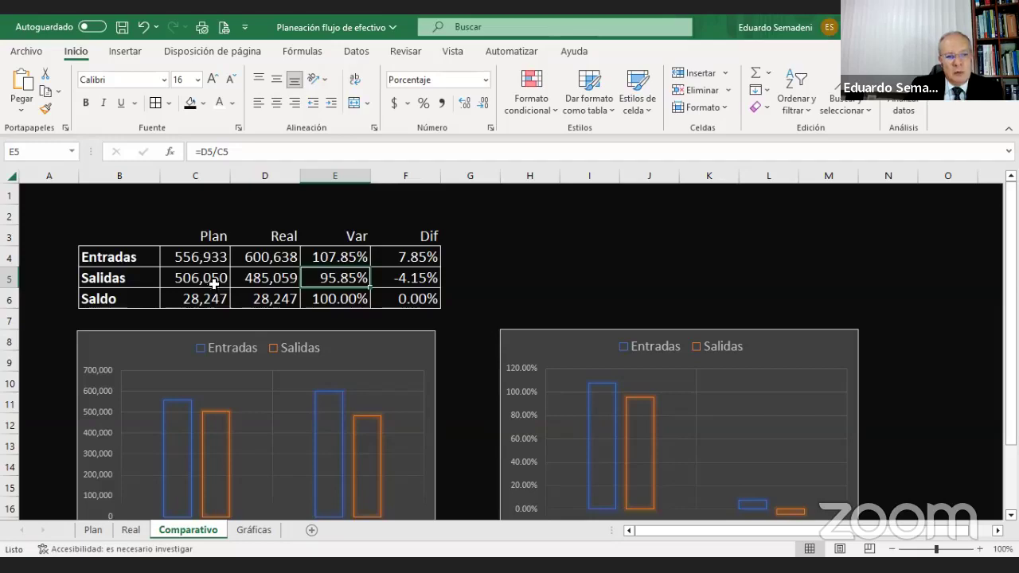
left_click(418, 277)
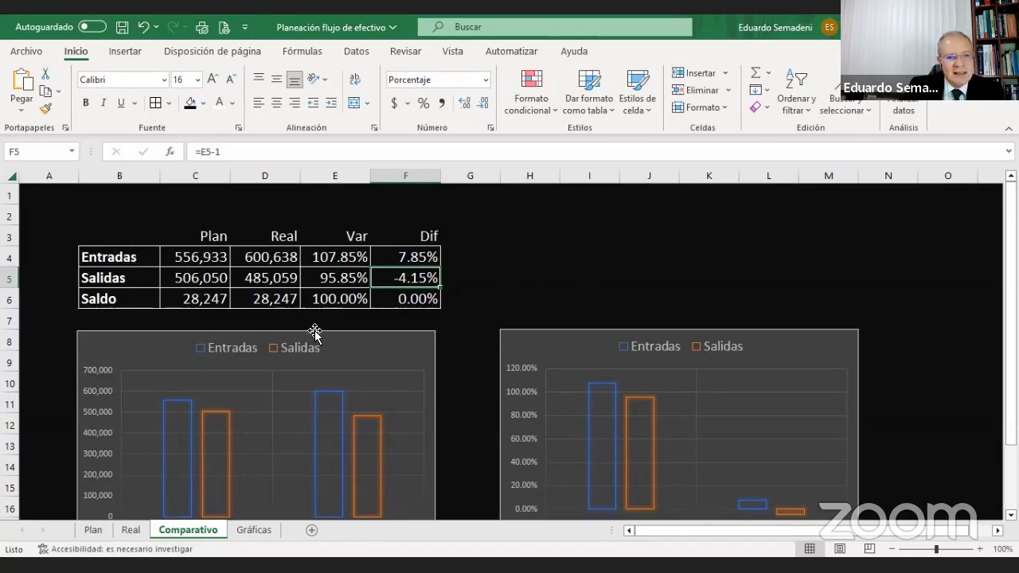
left_click(270, 302)
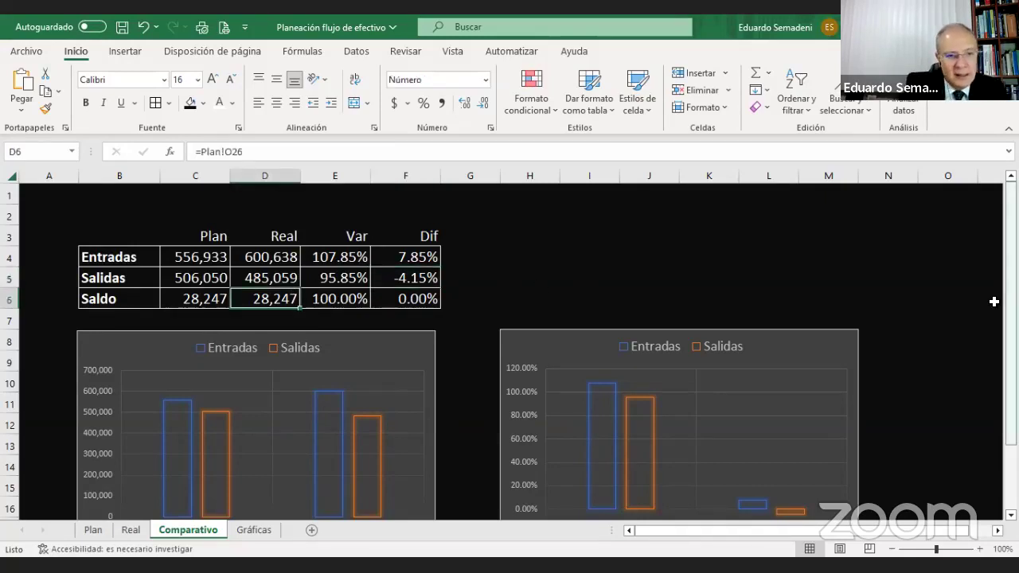
Step: Link Comparativo D6 to =Real!O26, showing 92,943, and save the workbook
type("=")
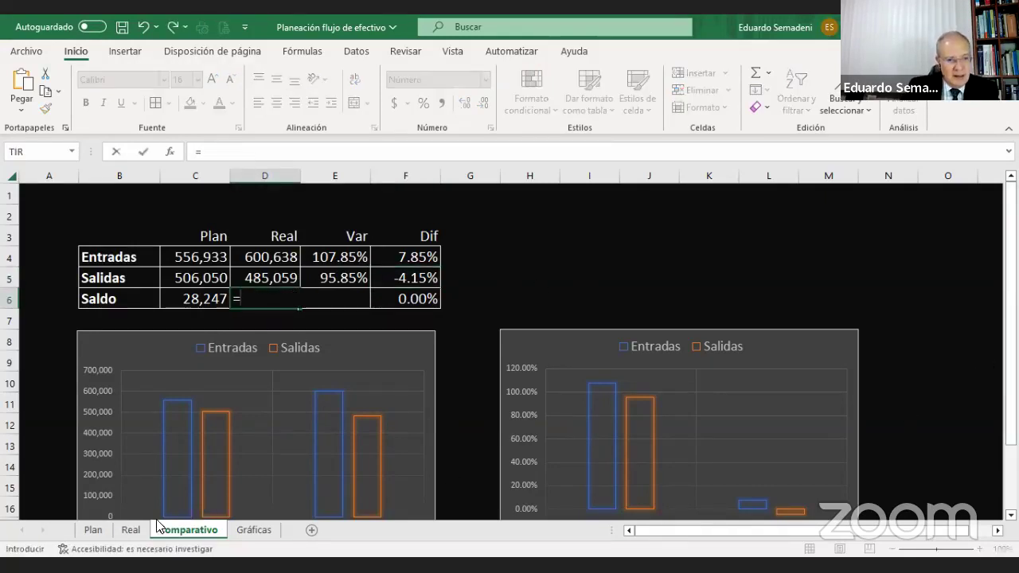
left_click(132, 529)
scroll(958, 462, "down", 3)
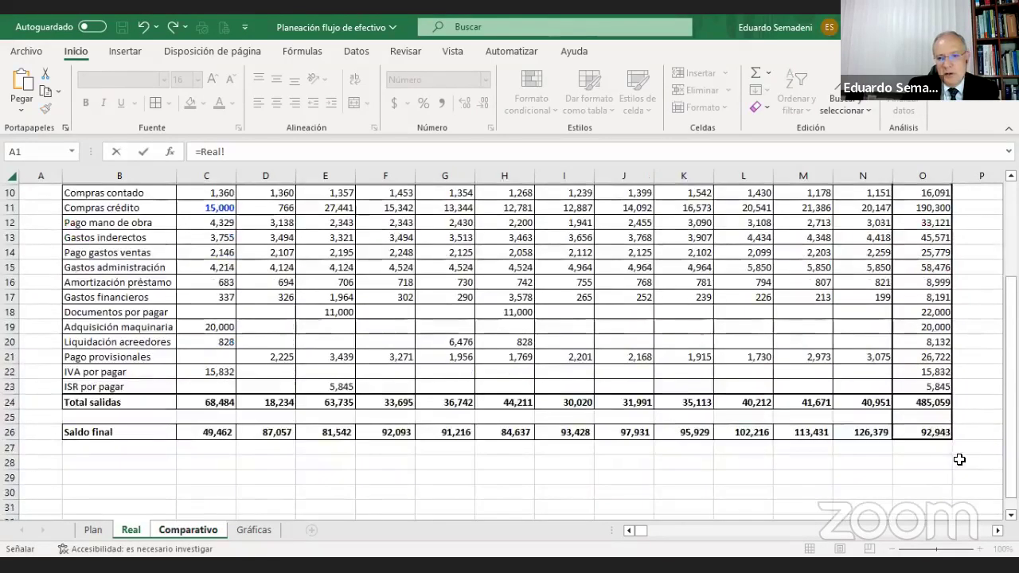
left_click(921, 432)
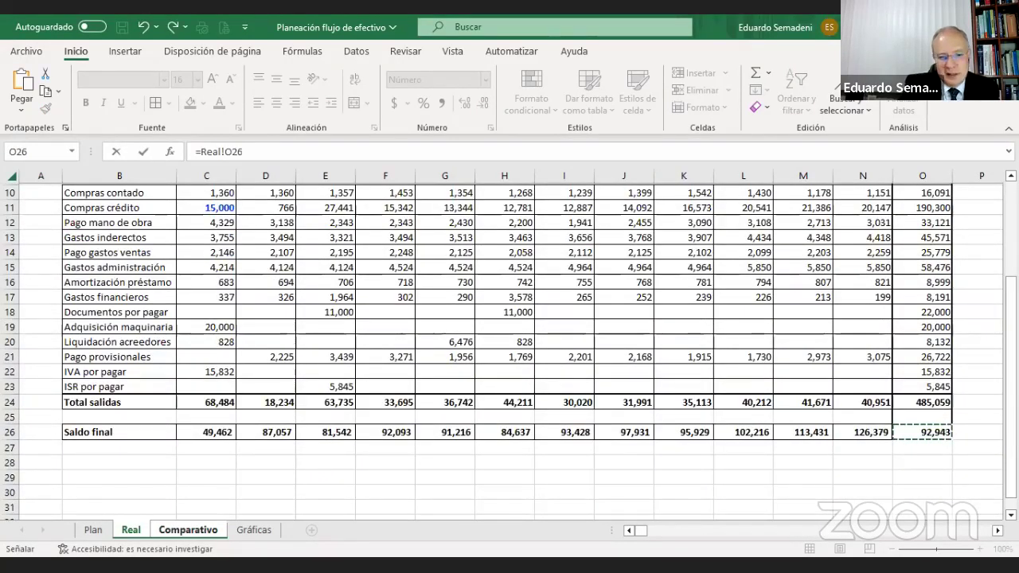
key("Return")
left_click(121, 27)
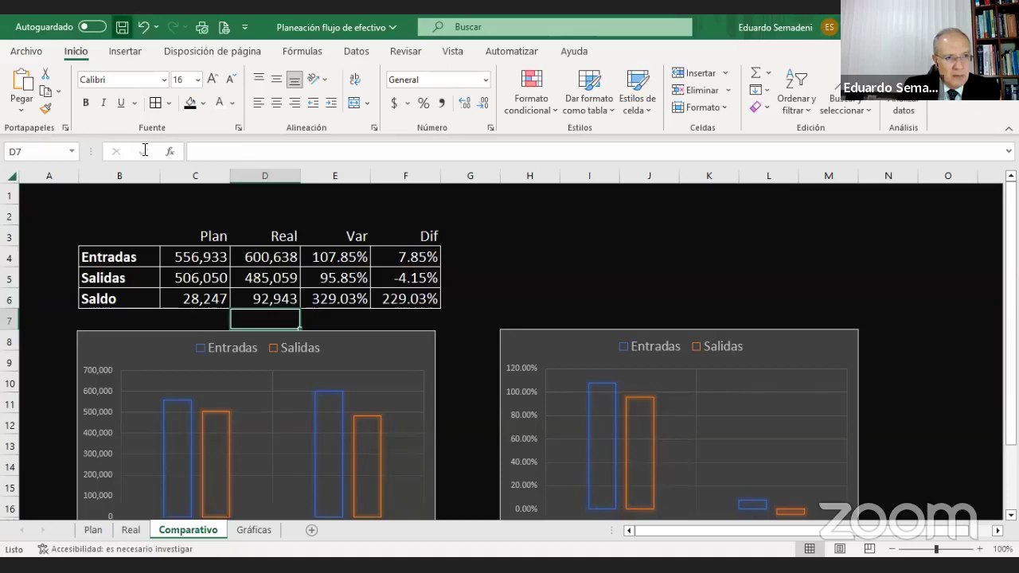
Step: Review the Saldo formulas in F6, D6 and E6 and the Plan Entradas in C4
left_click(40, 199)
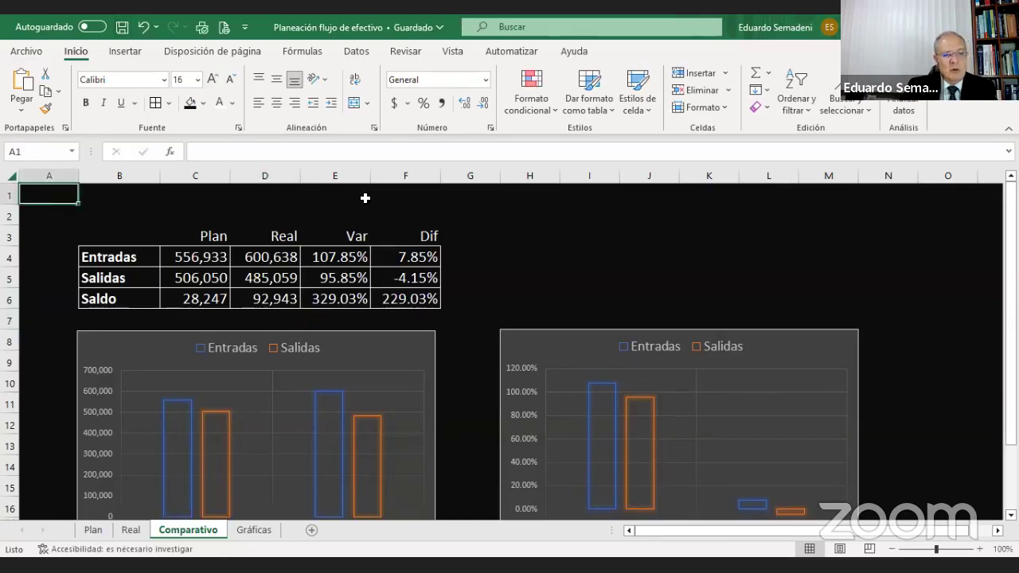
left_click(414, 299)
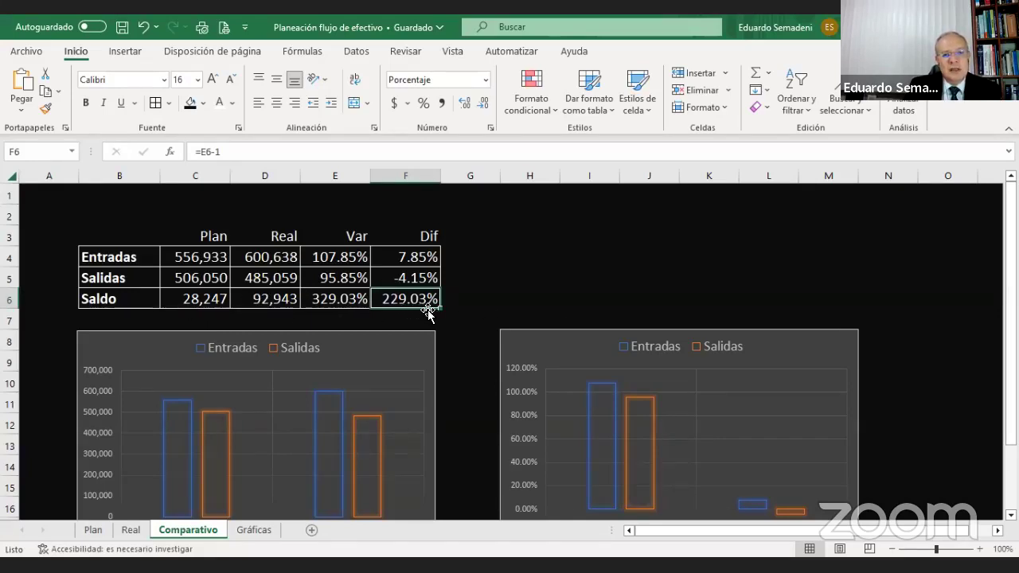
left_click(274, 305)
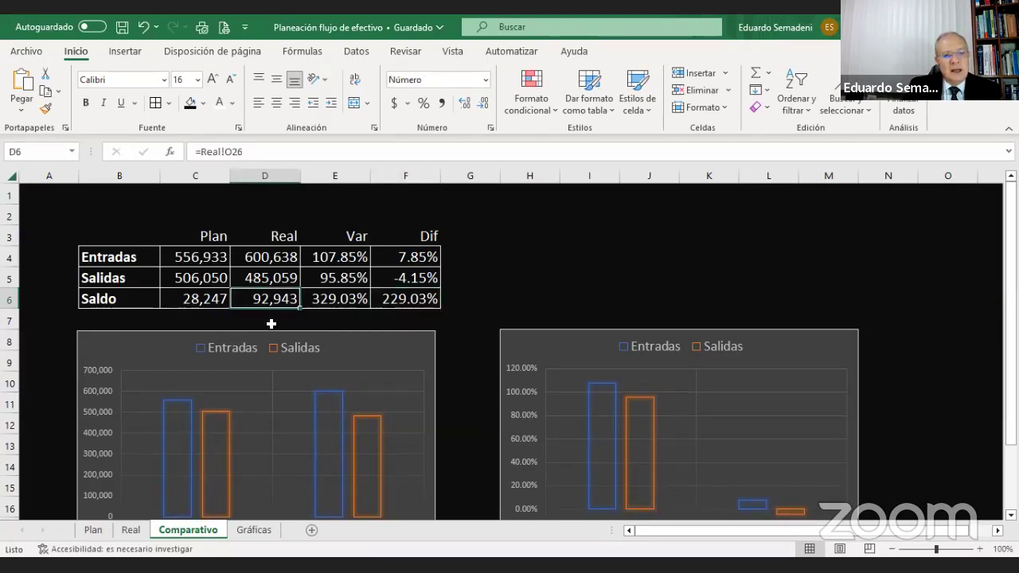
left_click(320, 299)
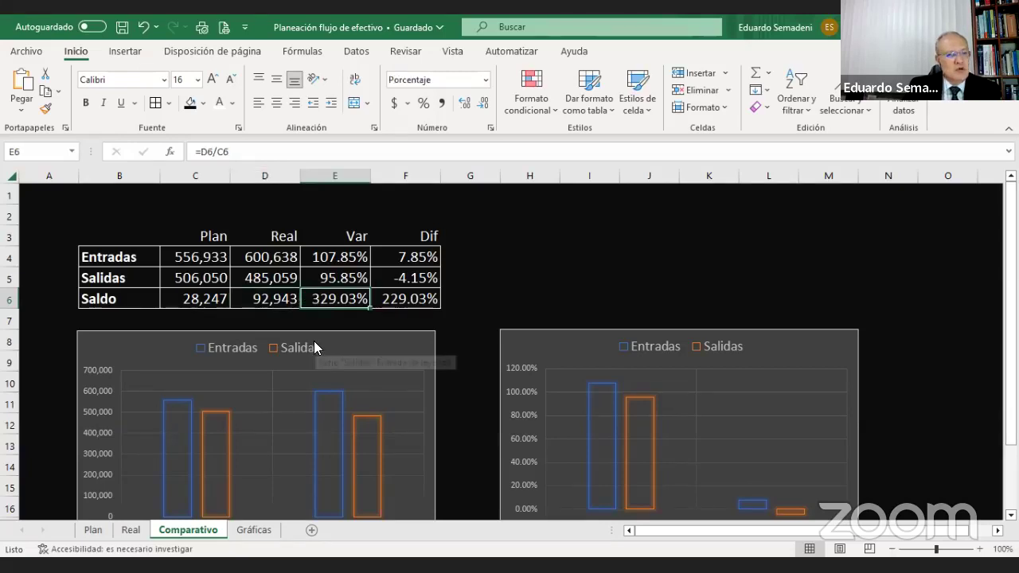
left_click(221, 260)
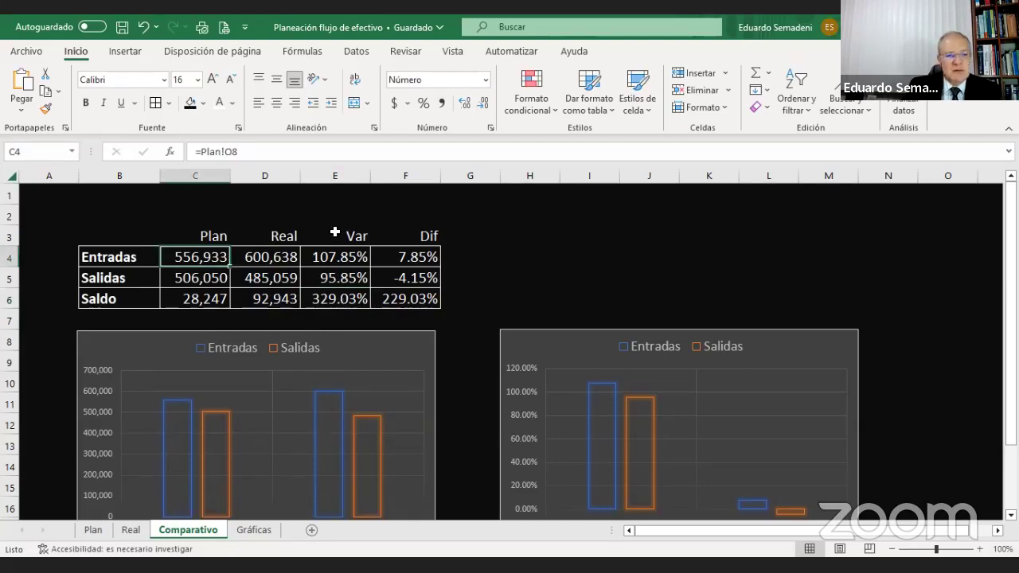
Step: Scroll through the Gráficas charts of Entradas, Salidas and Saldo Final, Plan versus Real
left_click(254, 530)
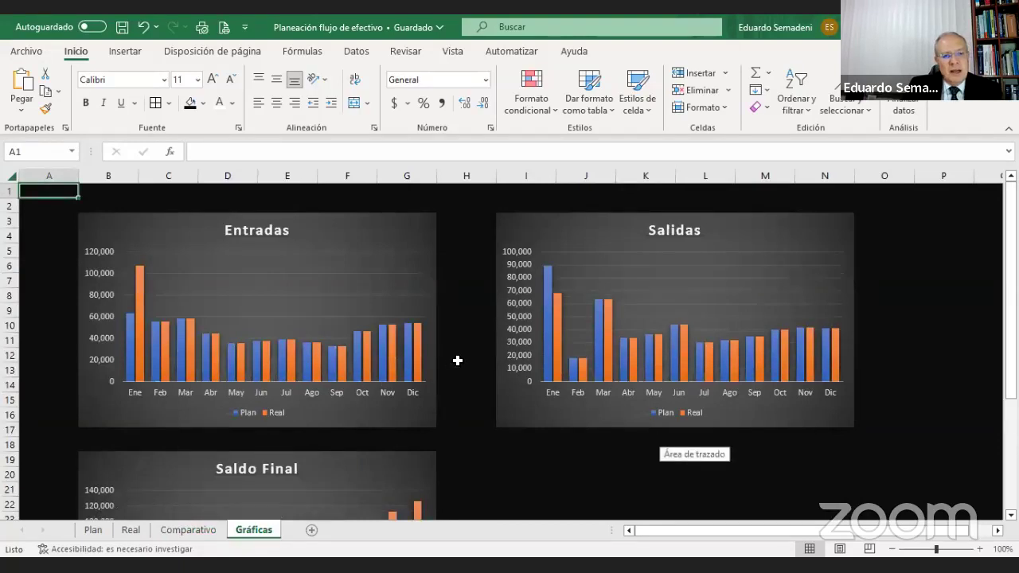
scroll(458, 361, "down", 1)
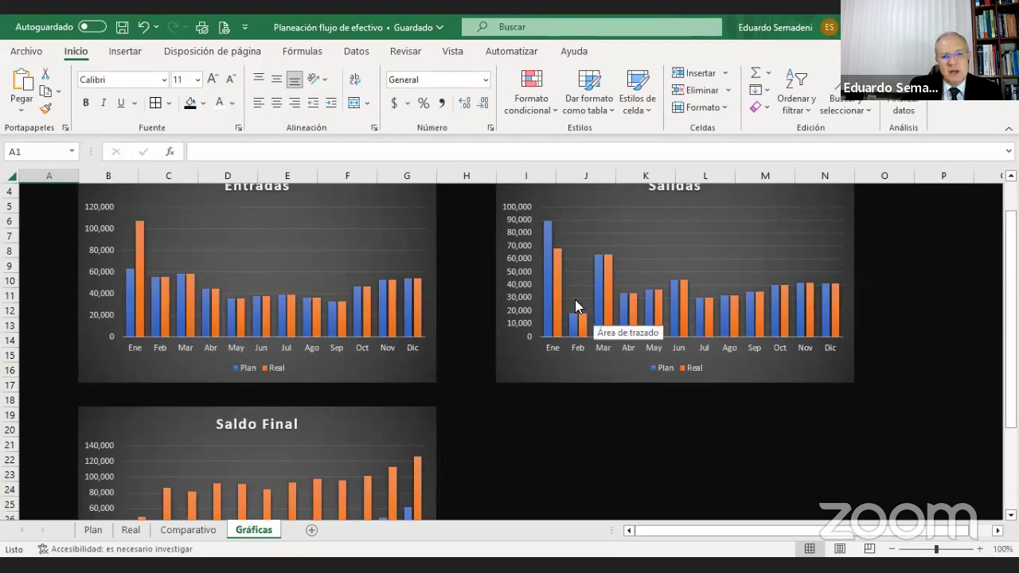
scroll(577, 305, "up", 1)
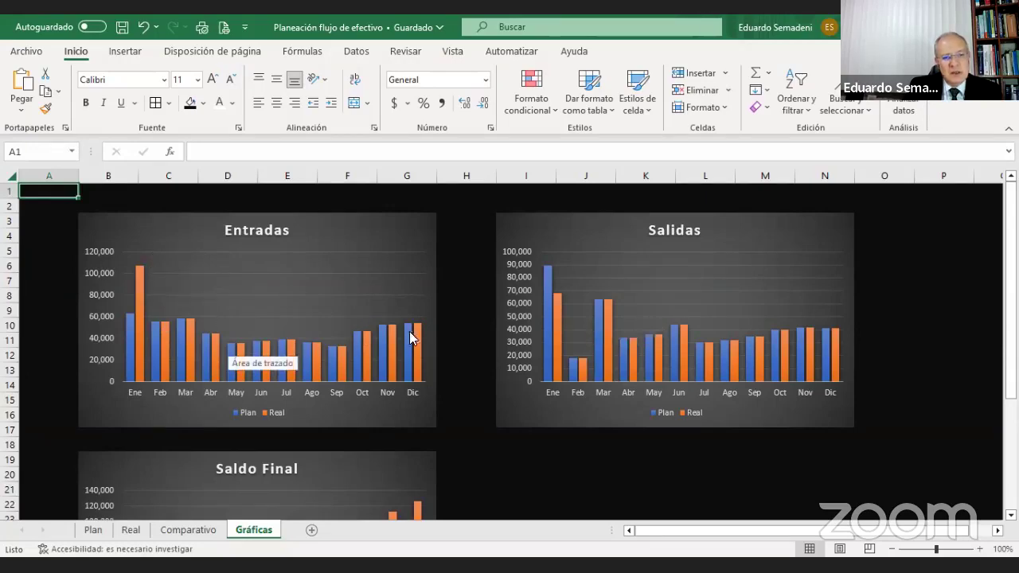
scroll(462, 335, "down", 6)
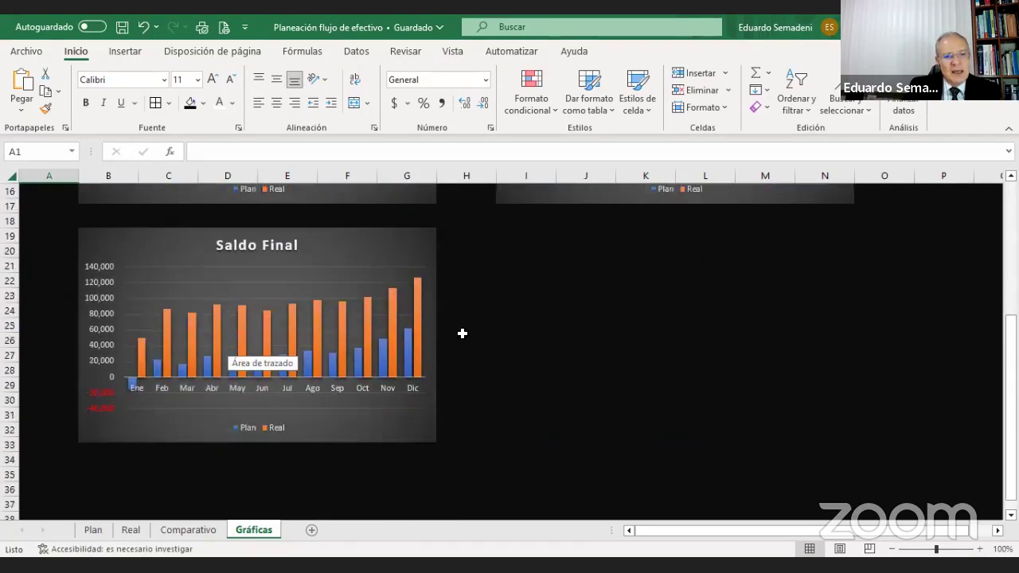
scroll(462, 334, "up", 3)
scroll(462, 333, "down", 2)
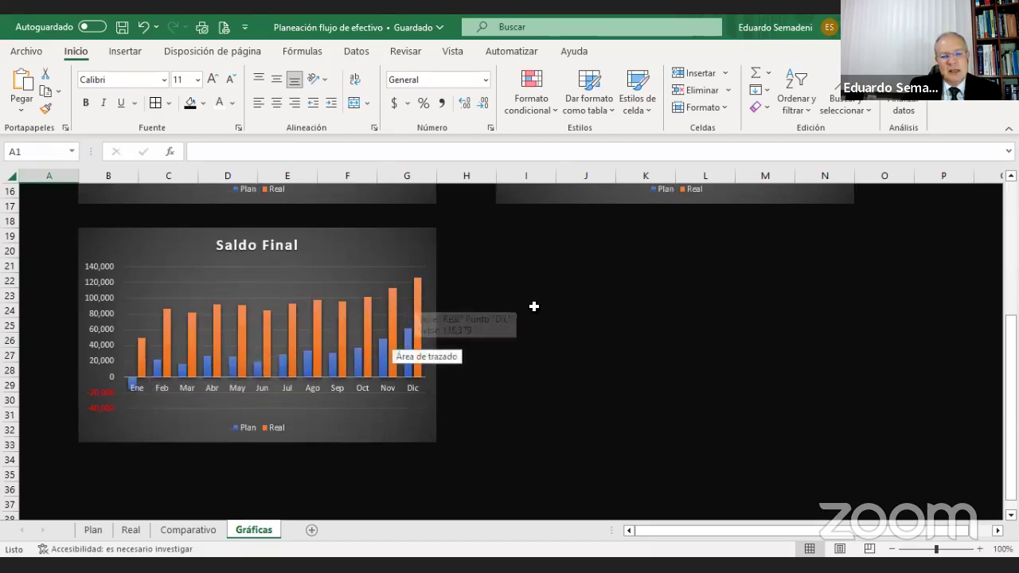
scroll(566, 328, "up", 5)
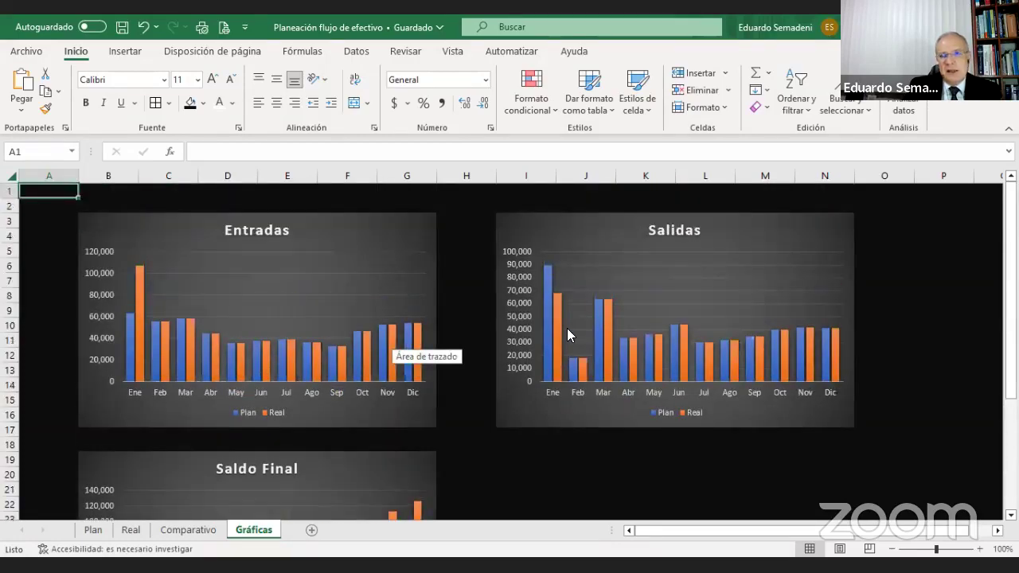
Step: Set Real January Ventas contado (C5) to 15,000 after comparing with the Plan sheet
left_click(132, 530)
scroll(219, 309, "up", 2)
scroll(215, 287, "up", 1)
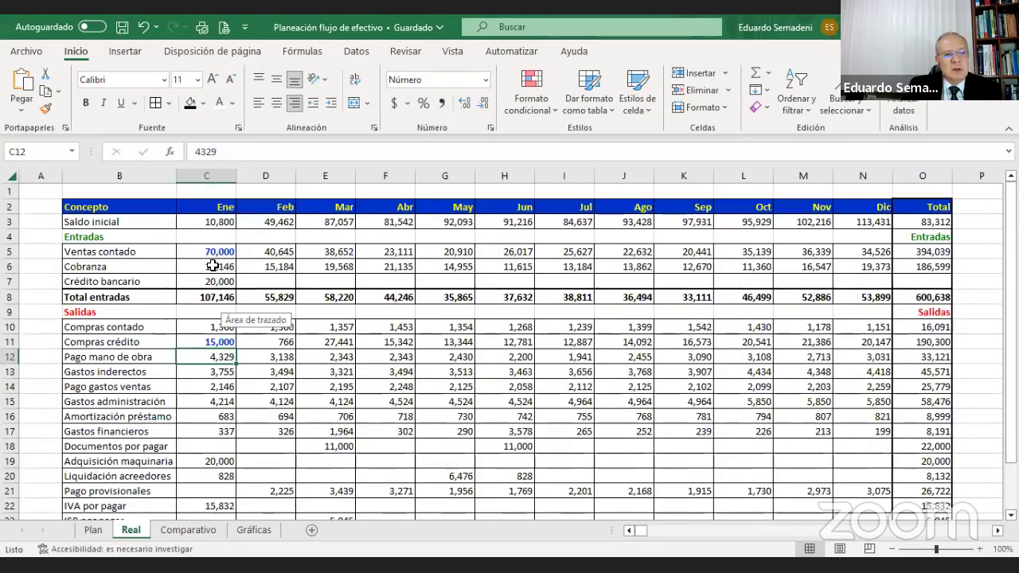
left_click(214, 253)
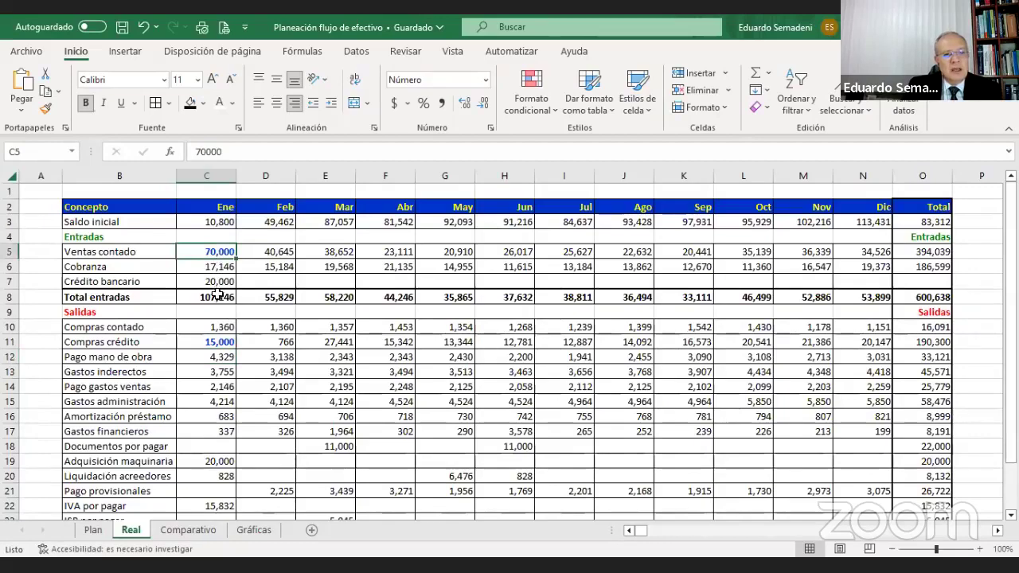
left_click(100, 534)
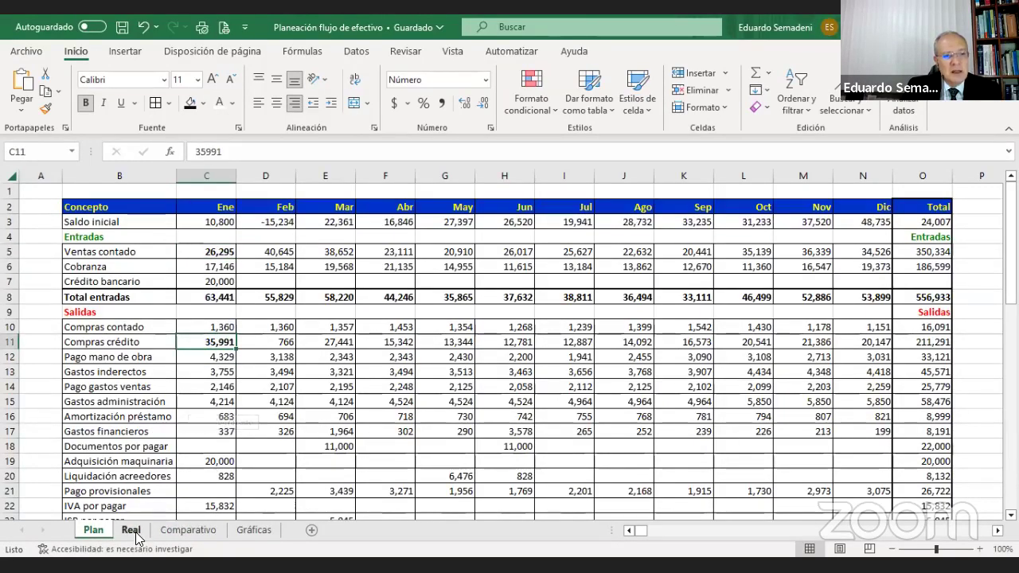
left_click(134, 531)
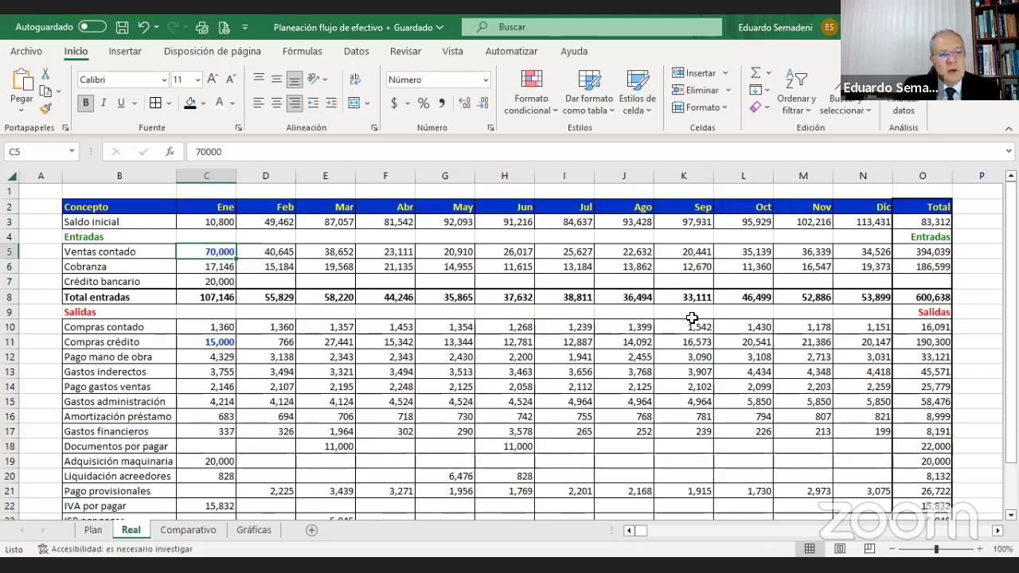
type("1500")
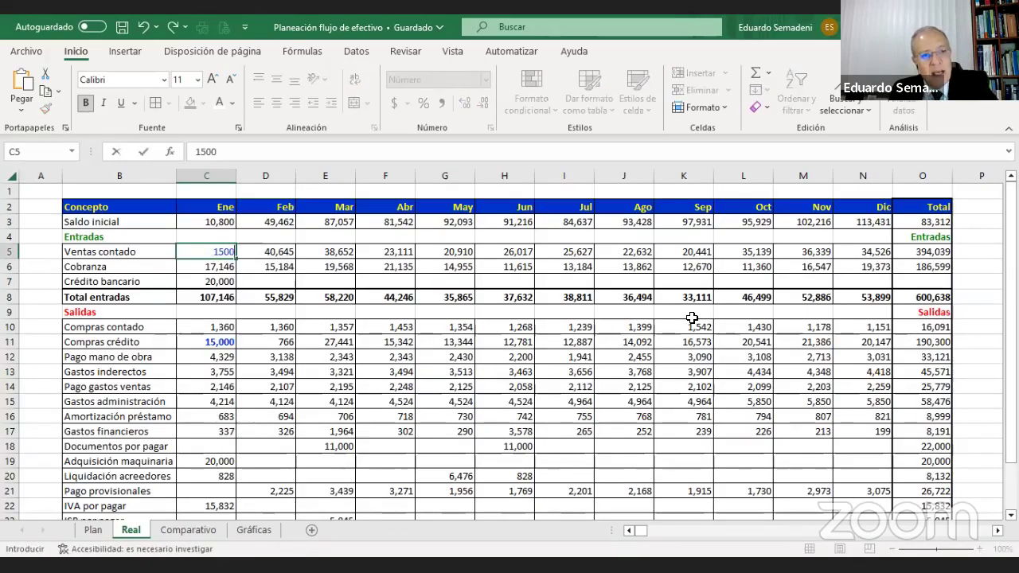
type("0")
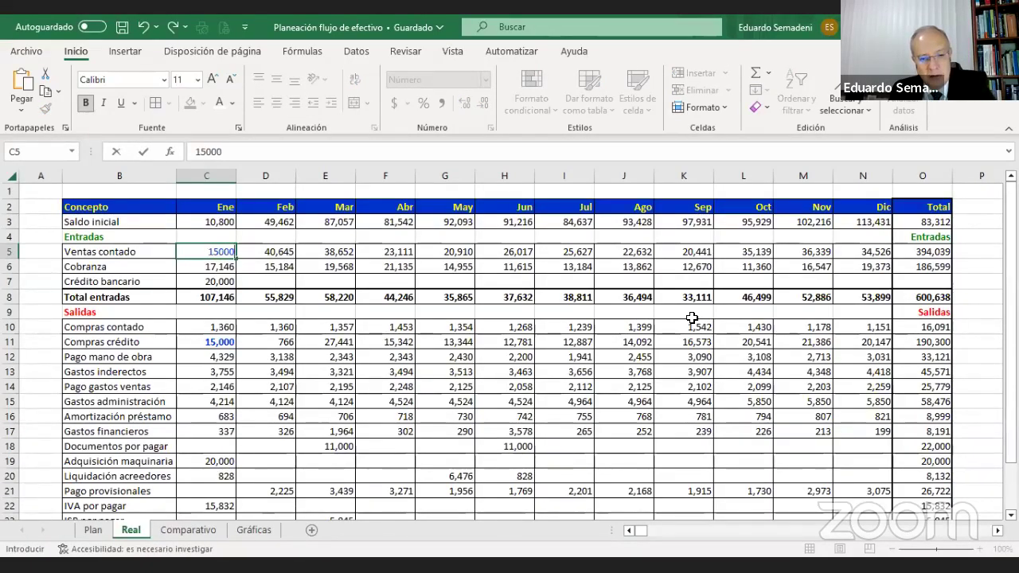
key("Return")
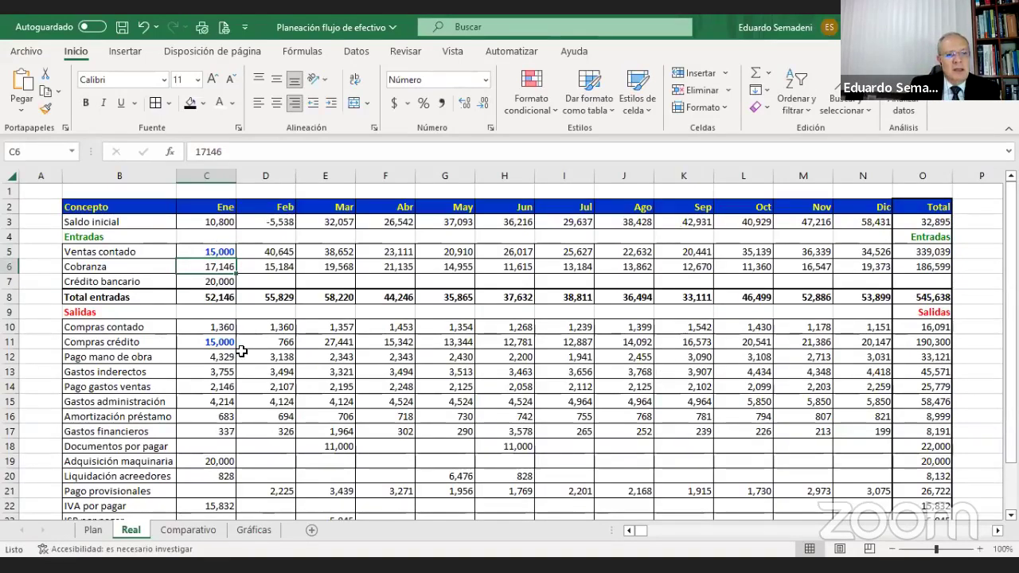
Step: Set Real January Compras crédito (C11) to 30,000
left_click(215, 347)
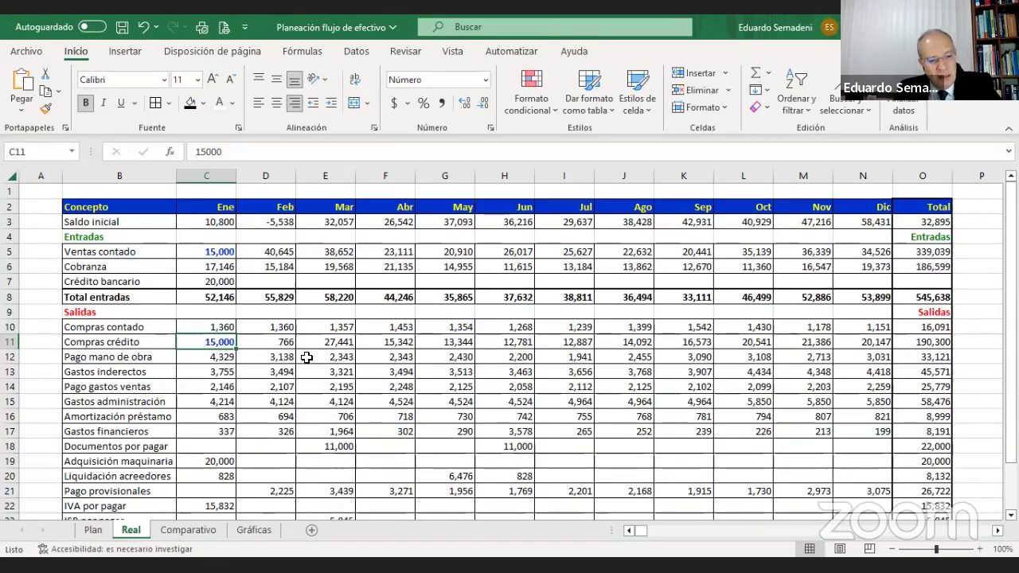
type("30000")
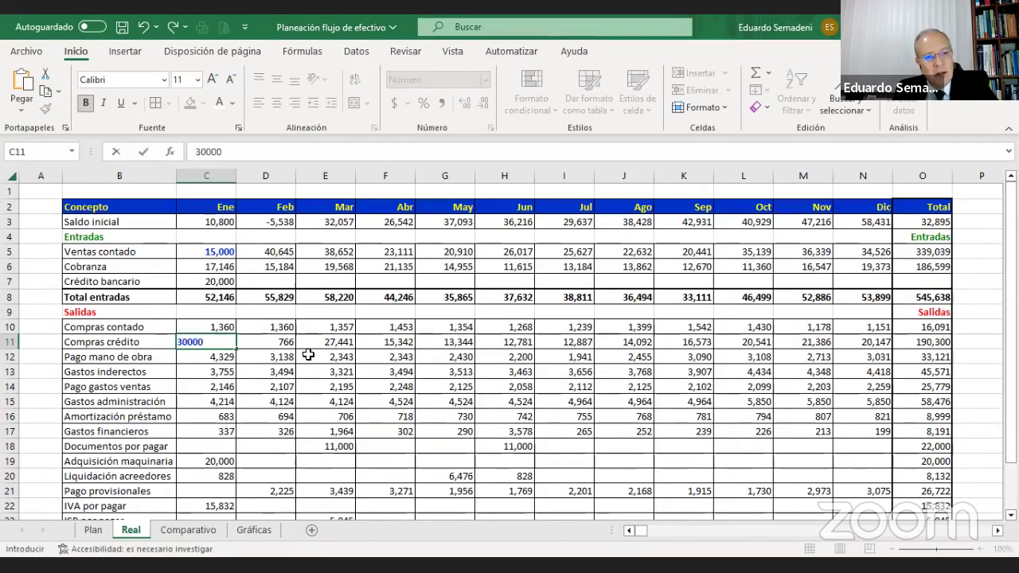
key("Return")
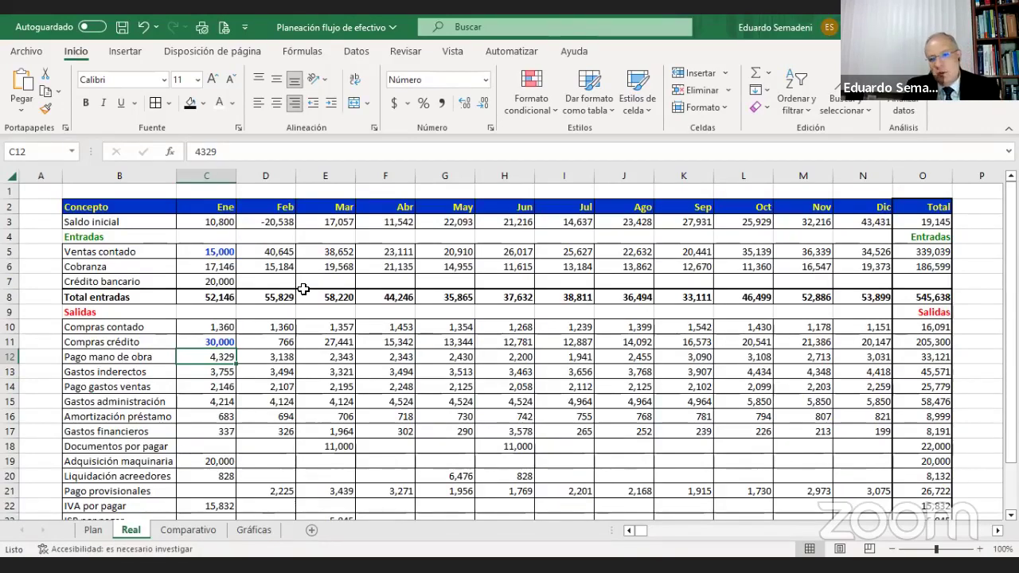
left_click(188, 529)
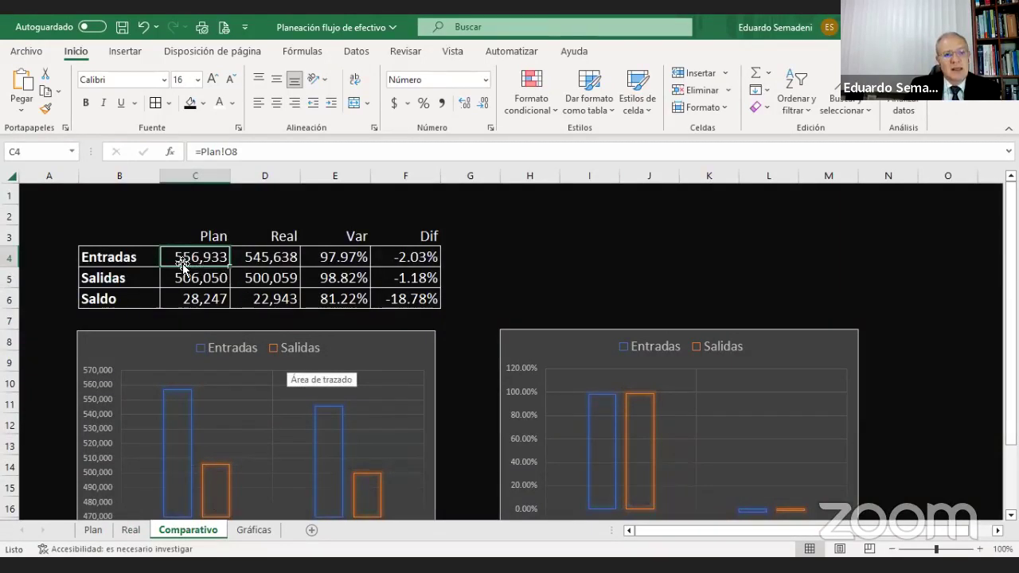
left_click(263, 254)
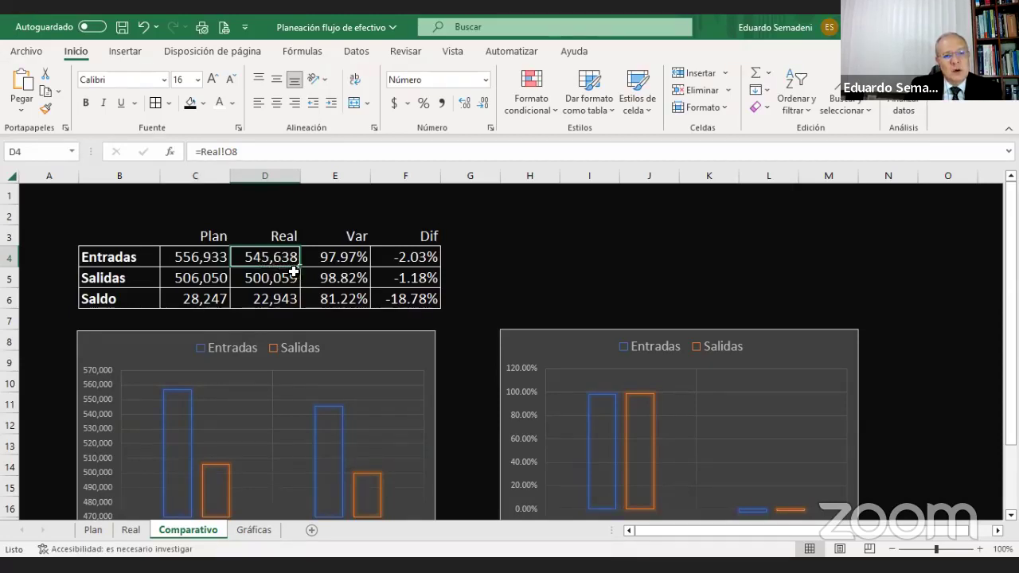
left_click(192, 260)
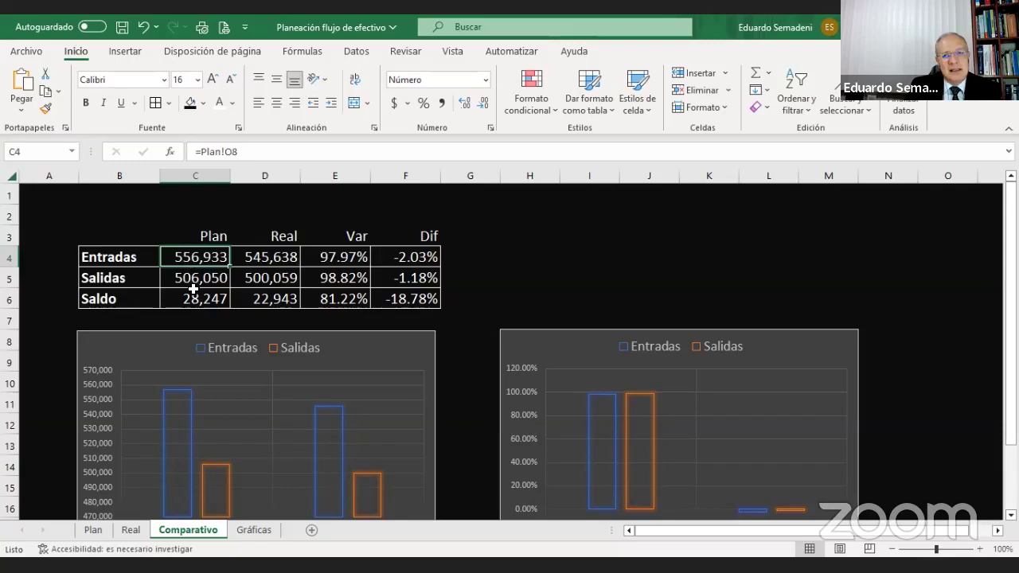
left_click(326, 254)
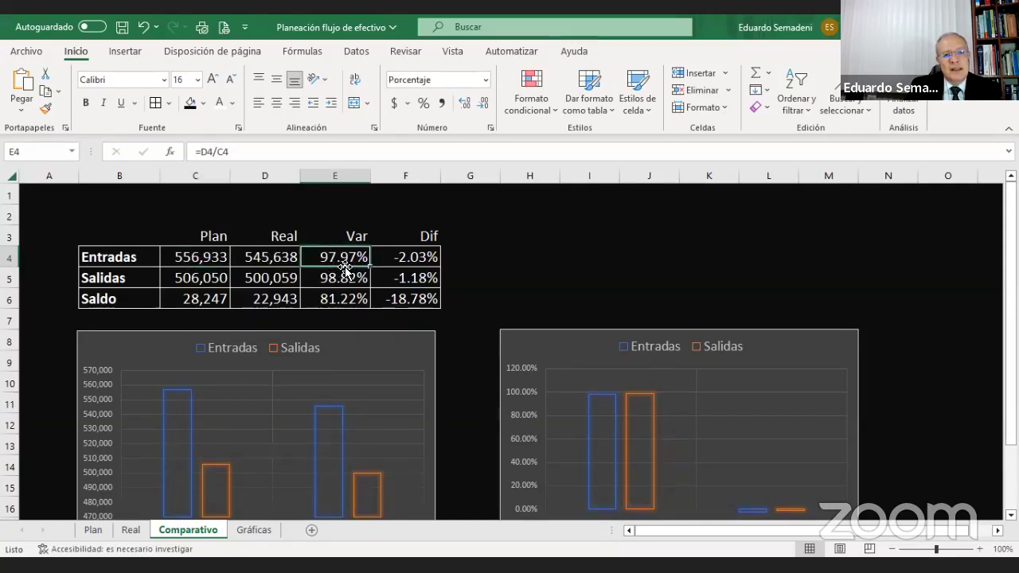
left_click(266, 257)
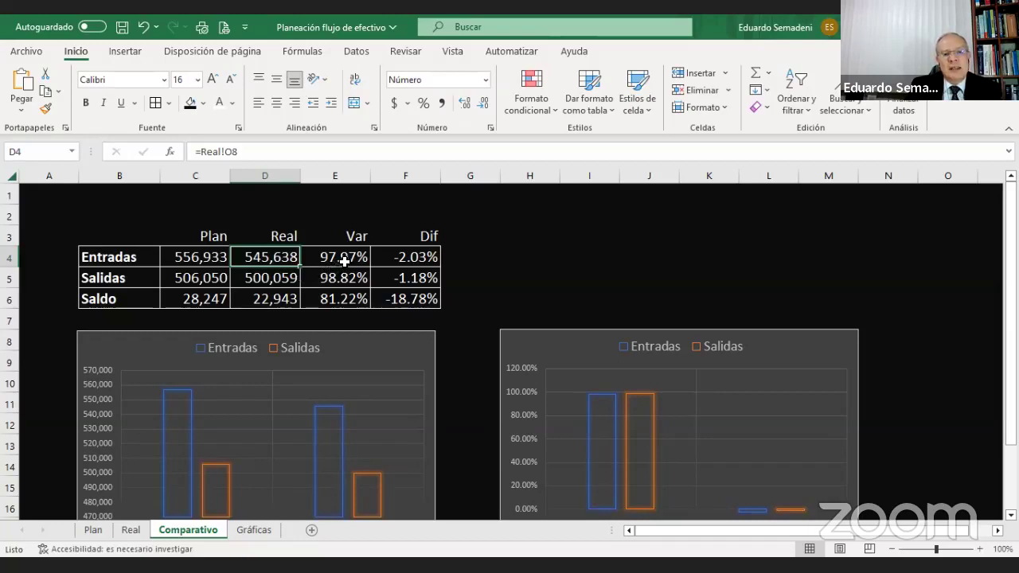
left_click(226, 261)
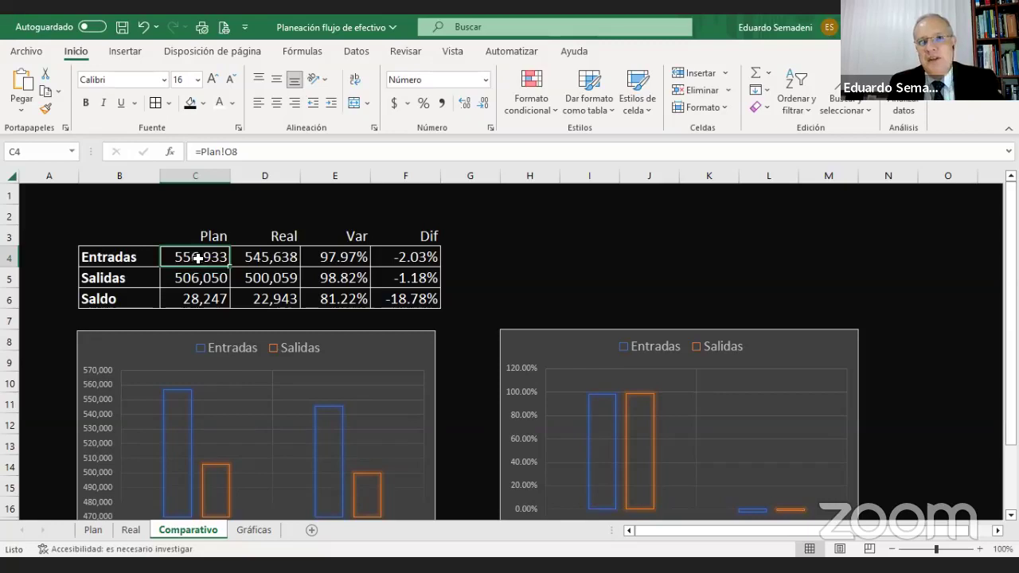
left_click(403, 256)
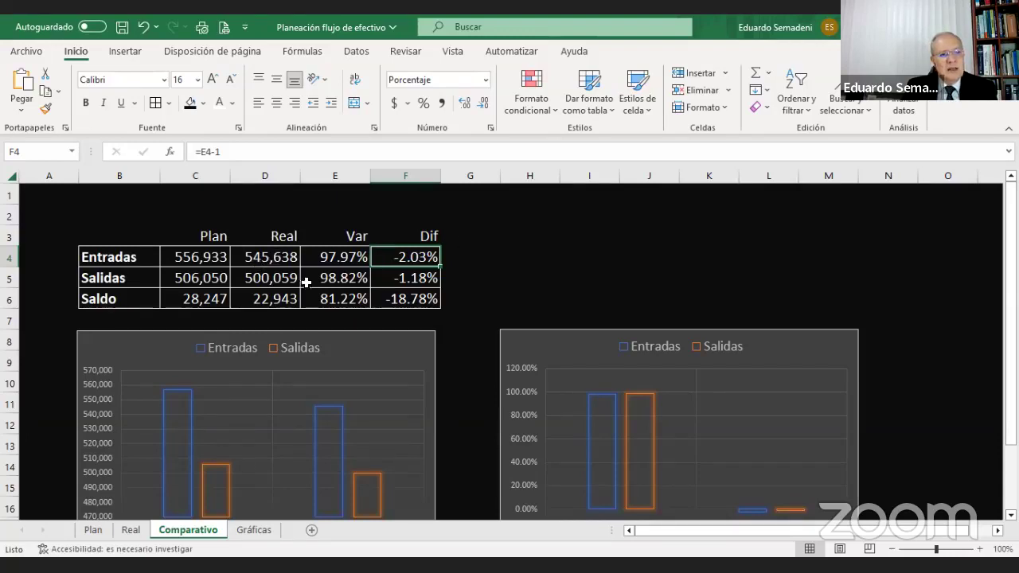
left_click(392, 278)
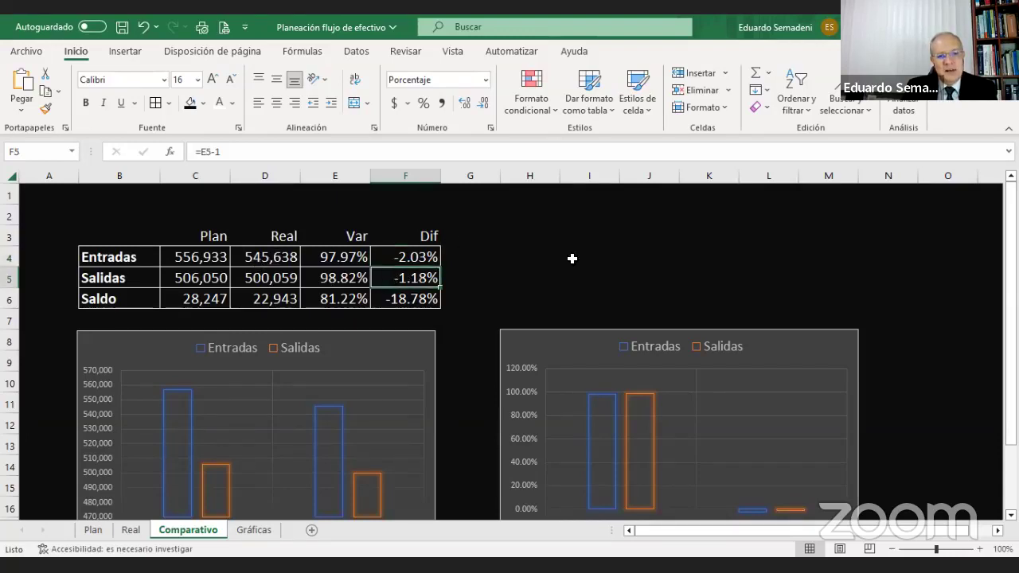
left_click(277, 279)
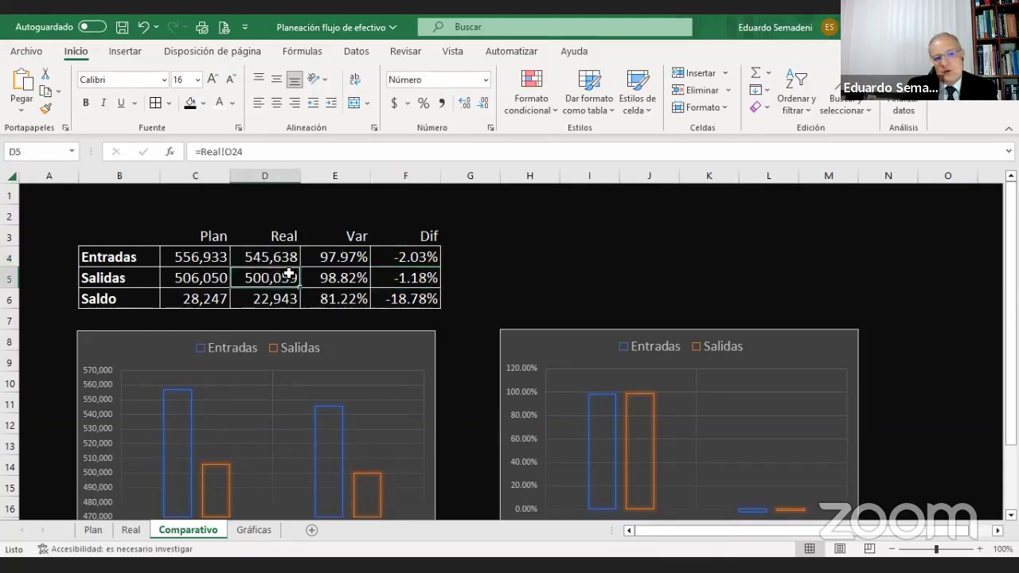
left_click(211, 279)
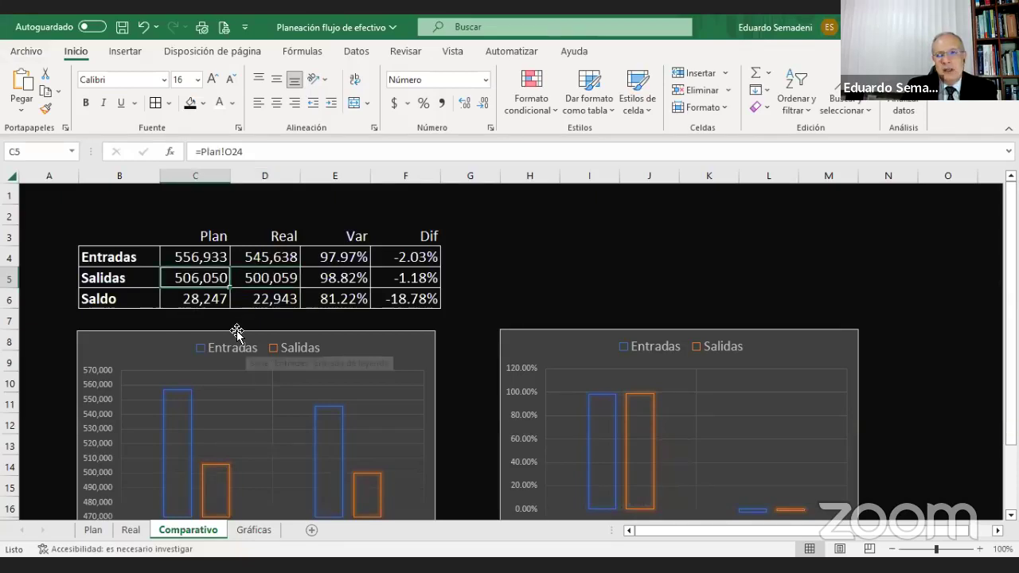
left_click(261, 278)
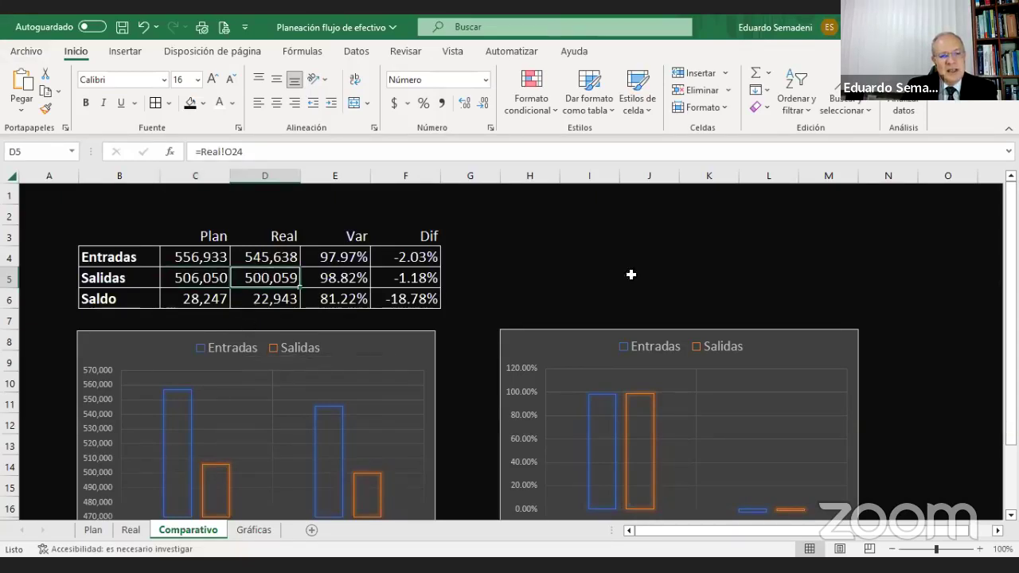
left_click(417, 278)
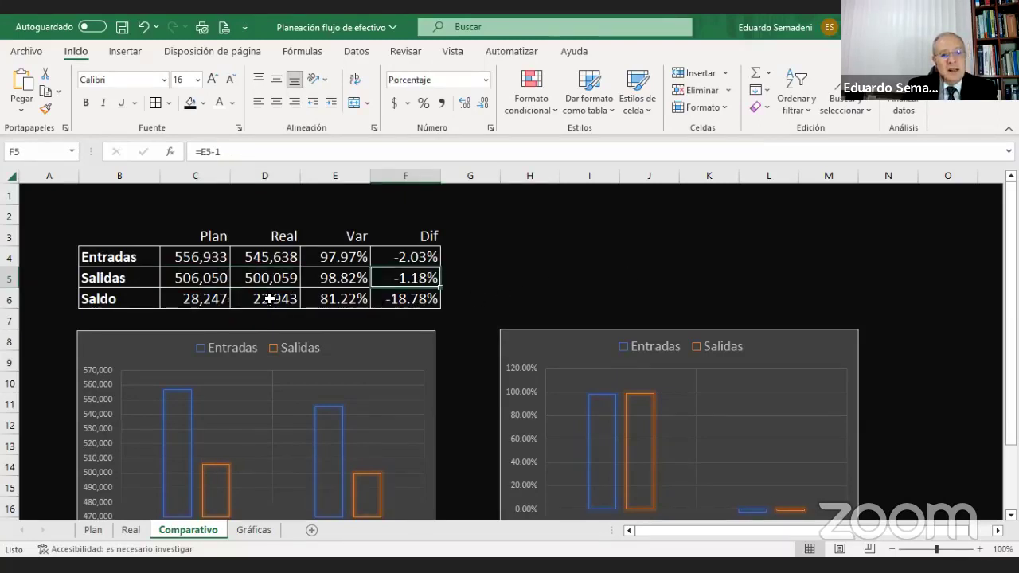
left_click(338, 299)
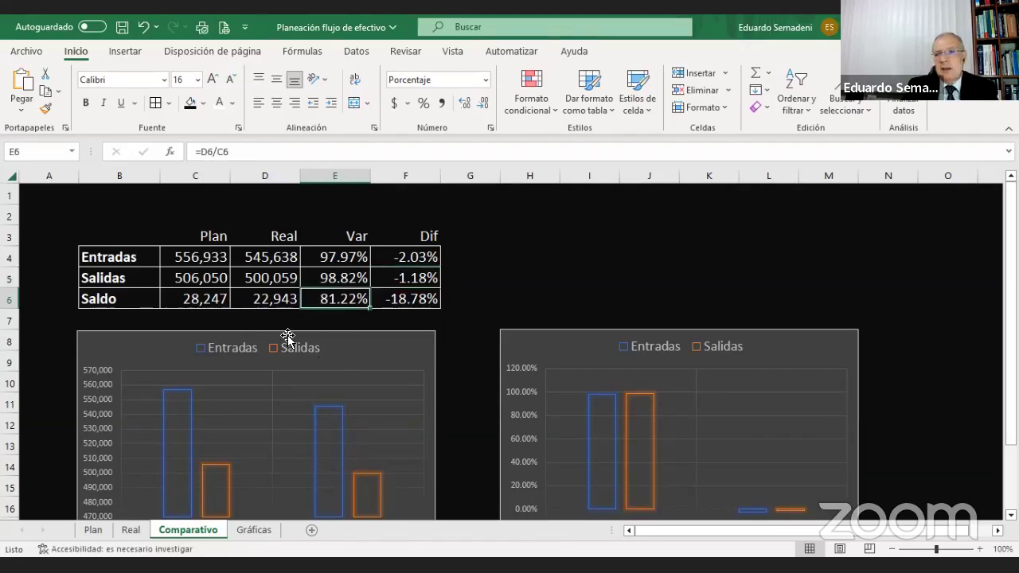
left_click(273, 299)
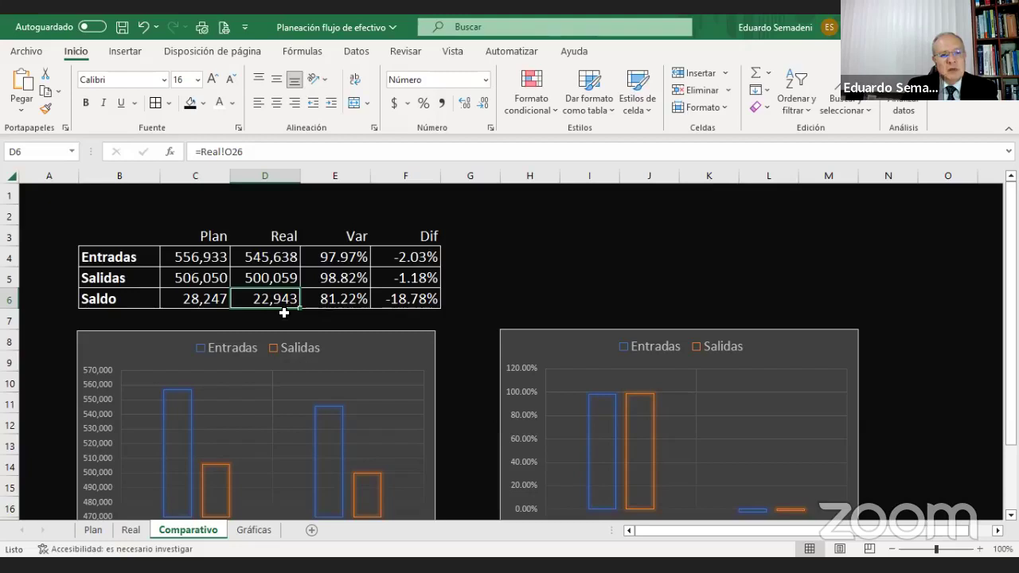
left_click(206, 303)
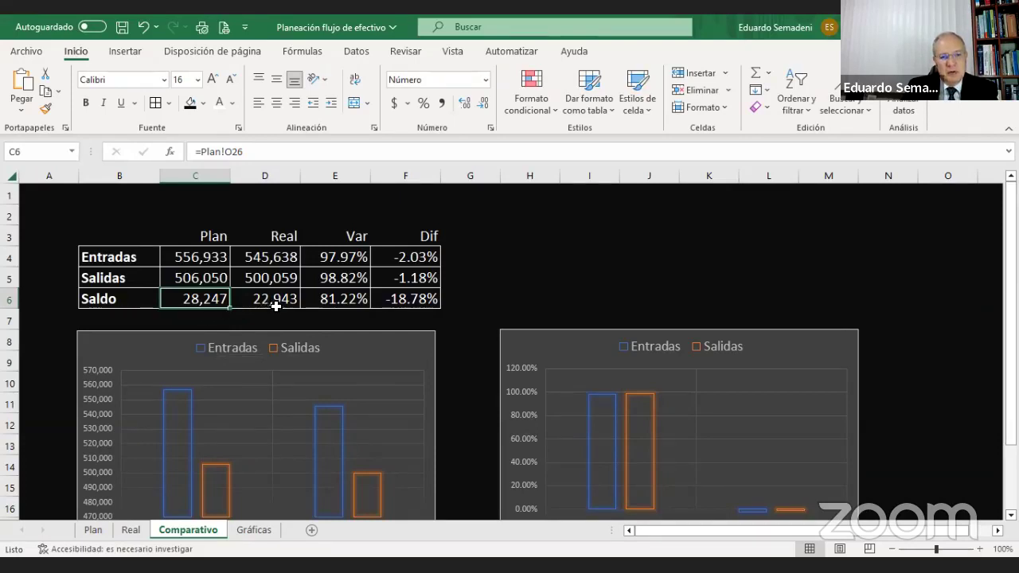
left_click(331, 298)
left_click(283, 297)
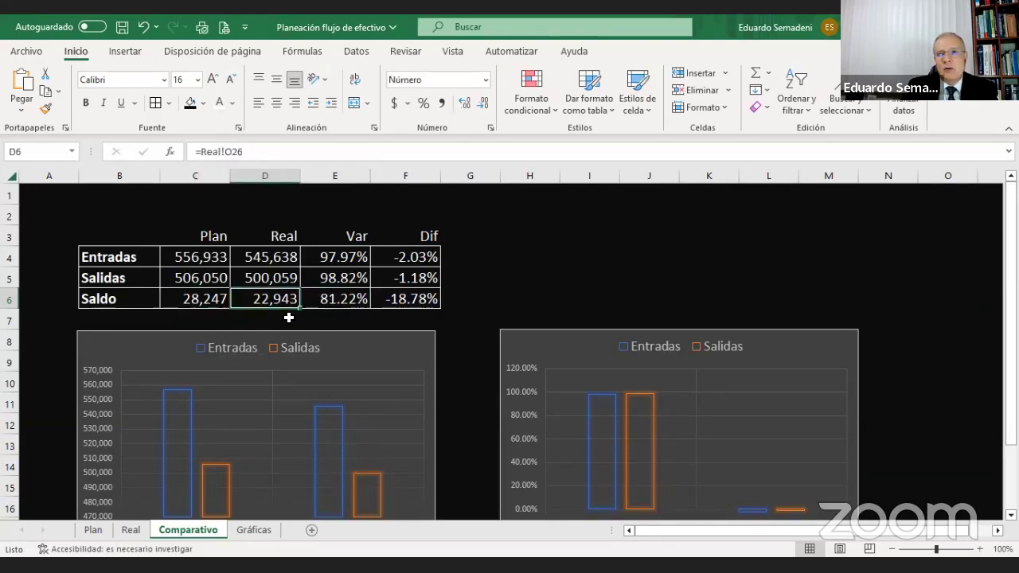
left_click(336, 304)
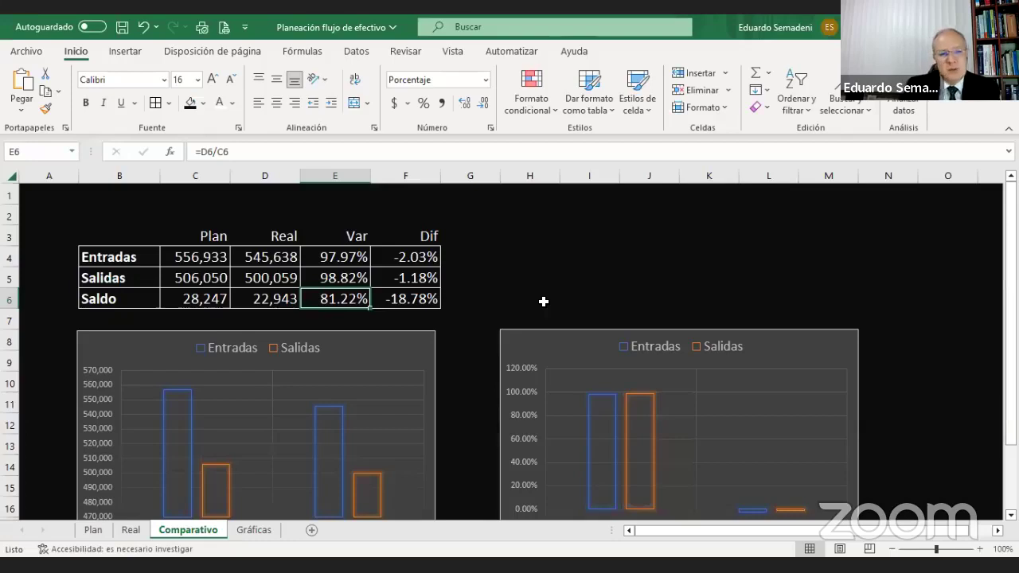
left_click(429, 301)
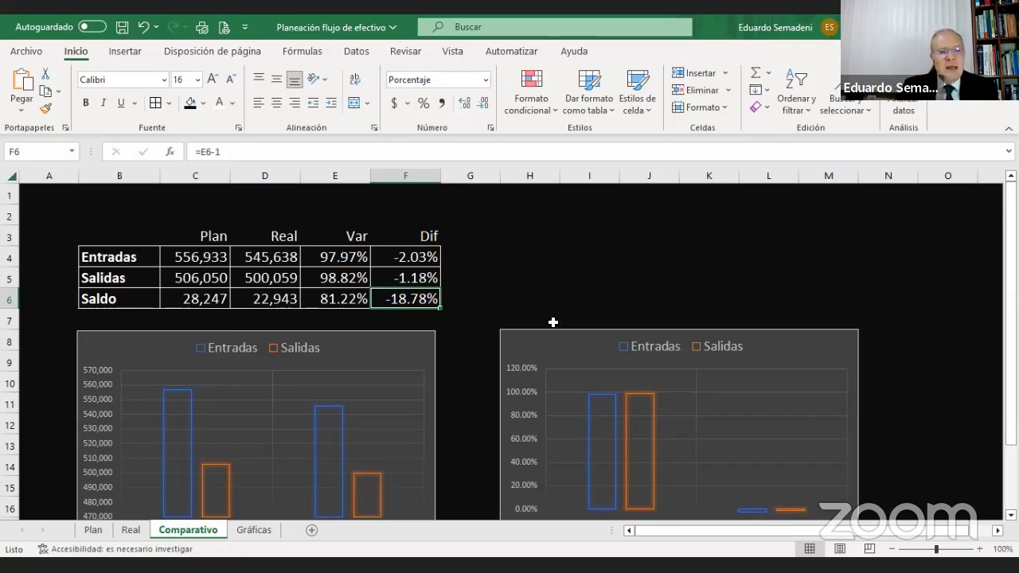
left_click(132, 530)
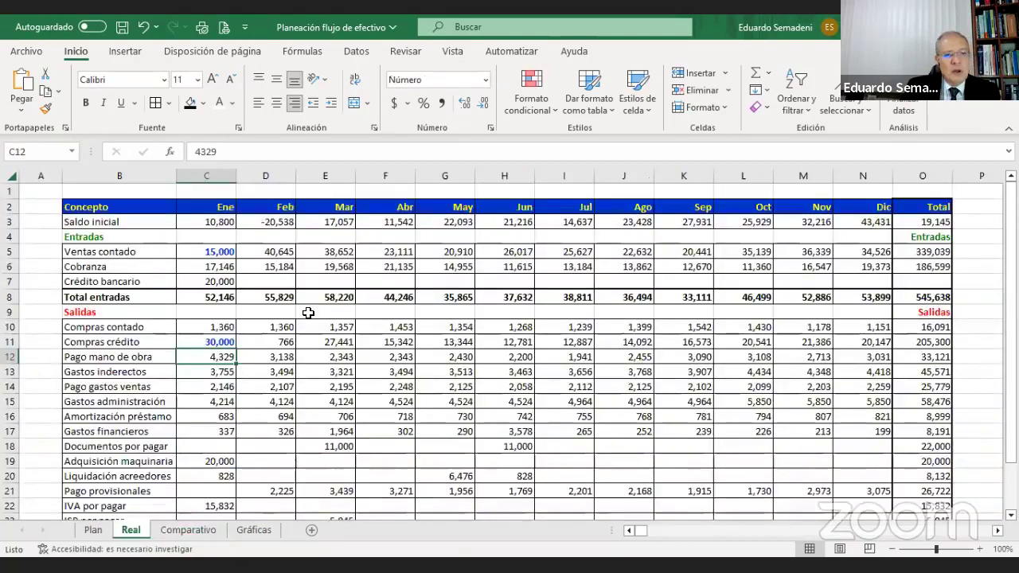
Step: Re-enter 50,000 as the January Compras crédito figure
left_click(219, 342)
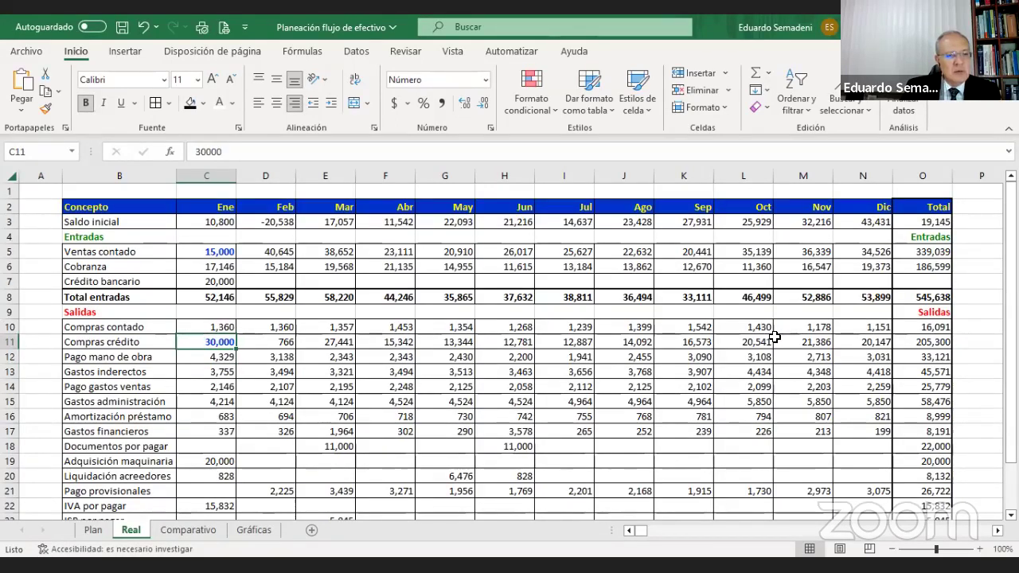
type("50")
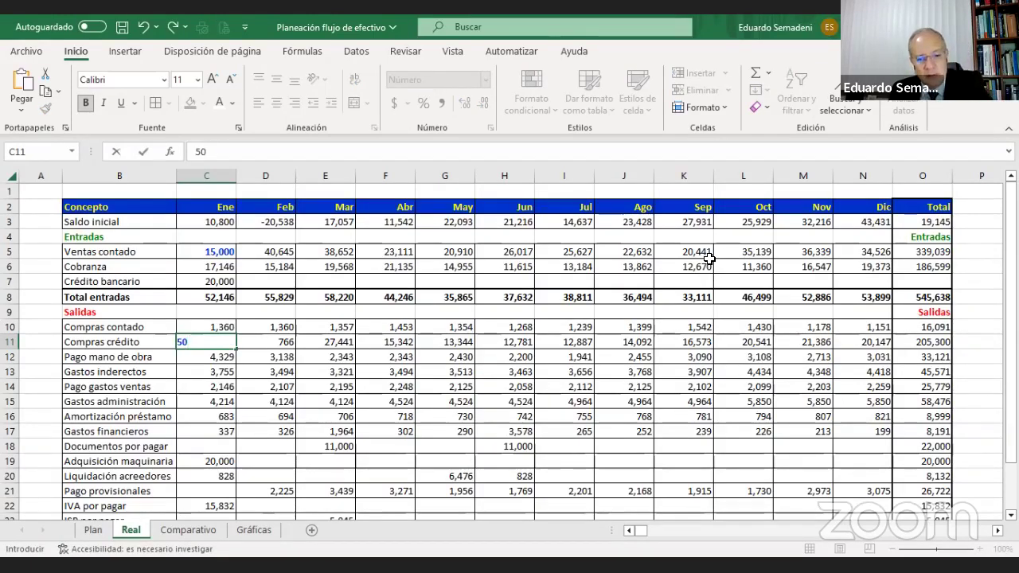
type("000")
key("Return")
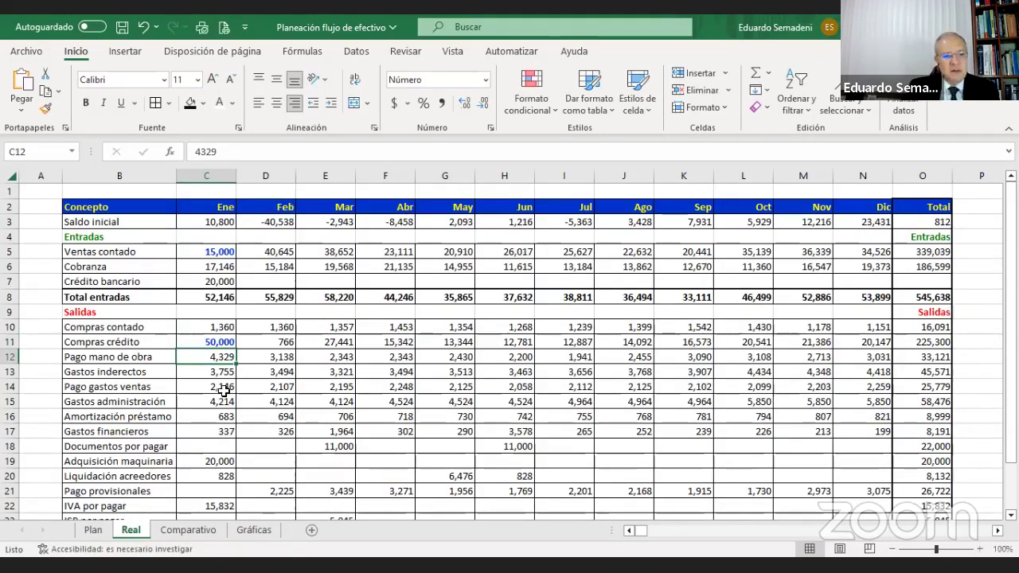
Step: On the Comparativo sheet, inspect the Real, Var and Dif formulas for Entradas, Salidas and Saldo
left_click(176, 530)
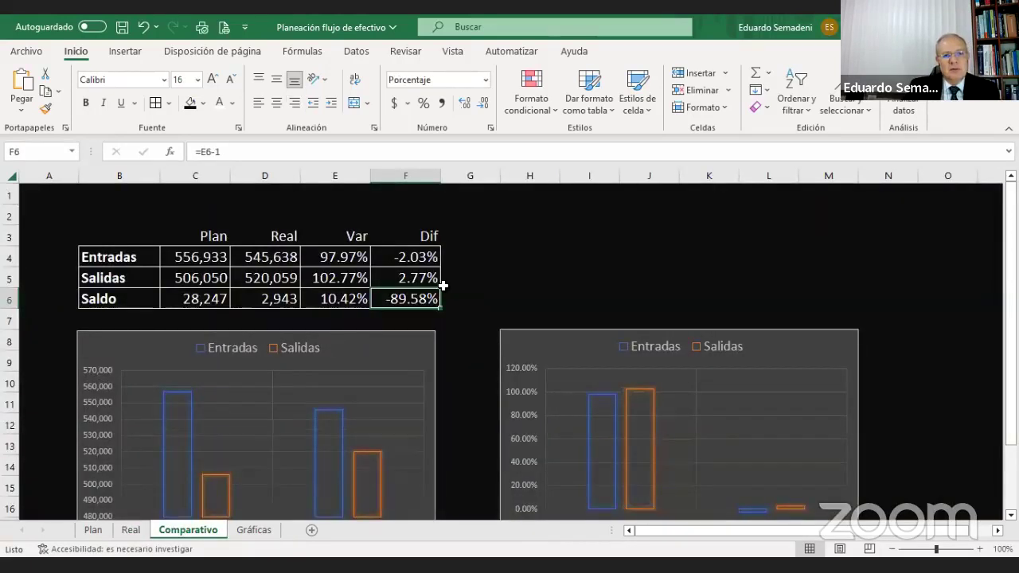
left_click(261, 280)
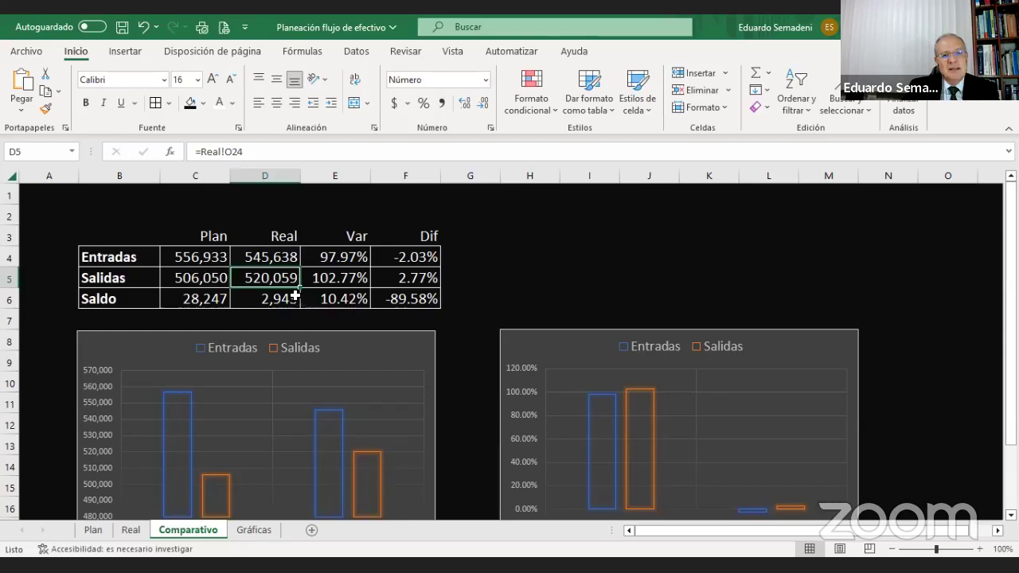
left_click(333, 280)
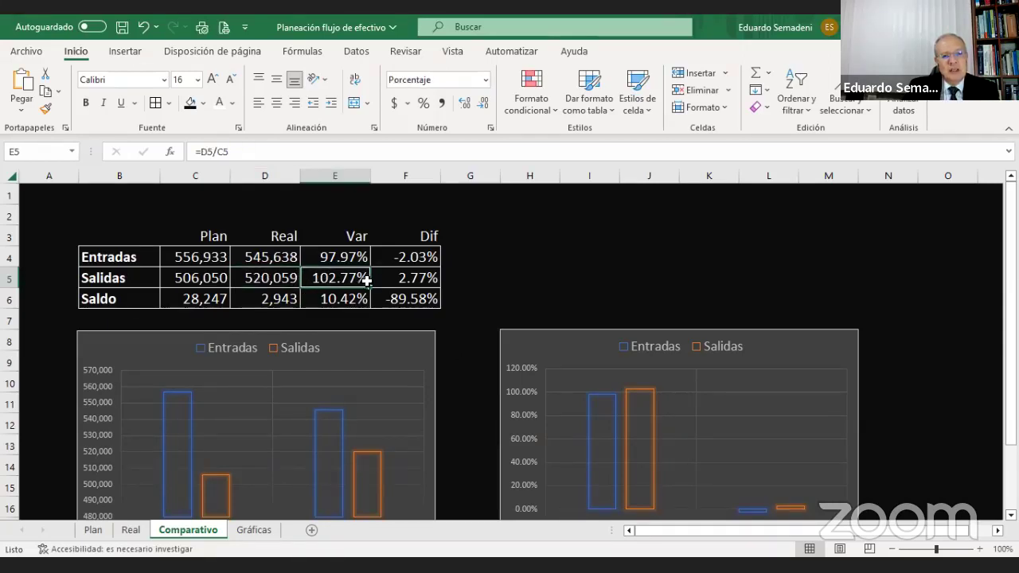
left_click(399, 281)
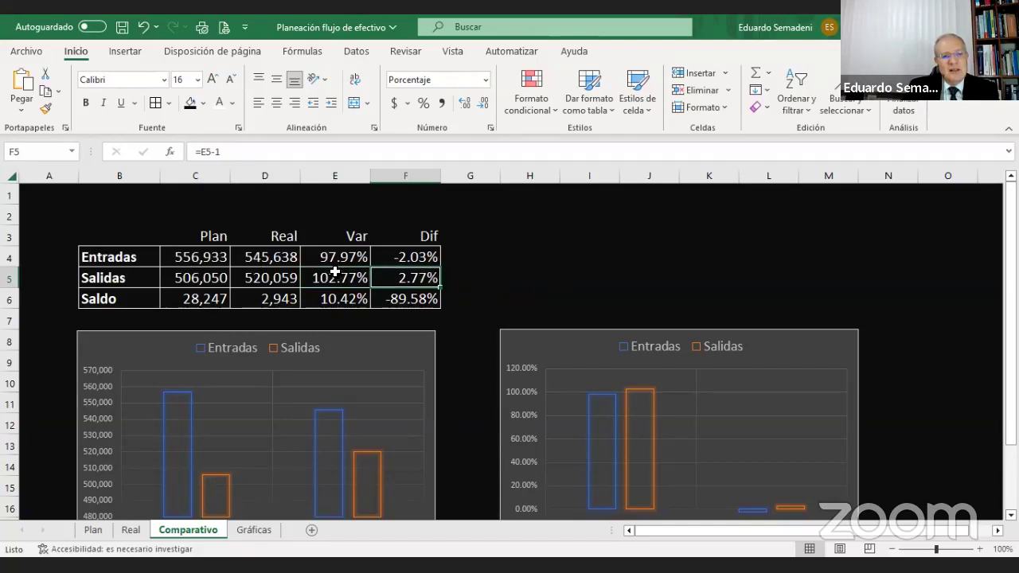
left_click(406, 263)
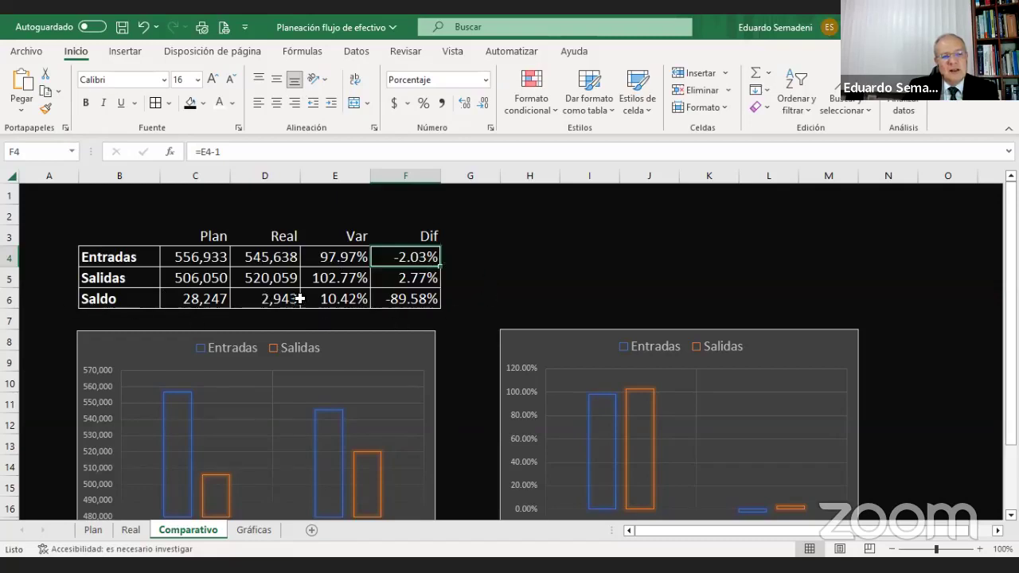
left_click(432, 300)
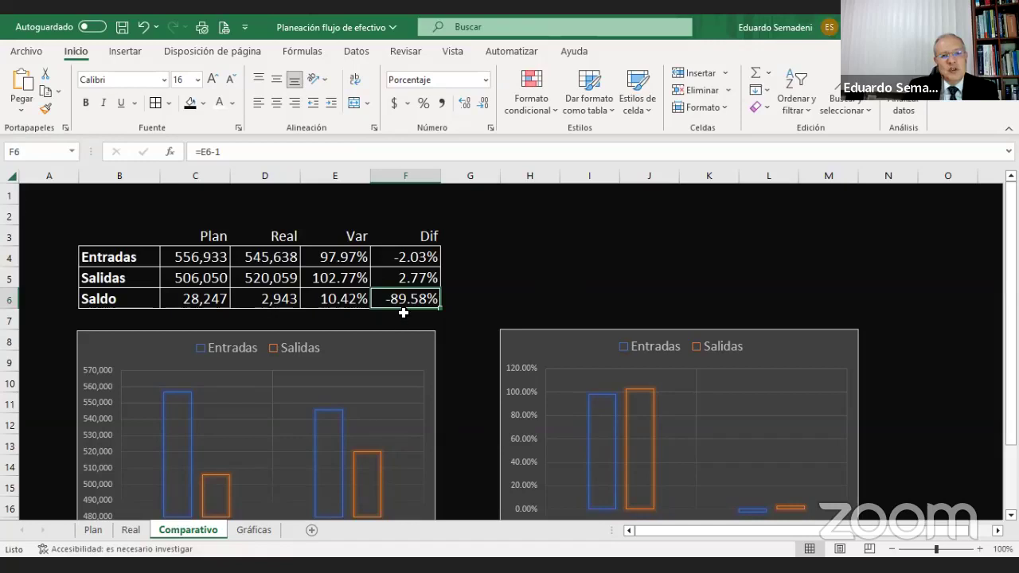
left_click(321, 300)
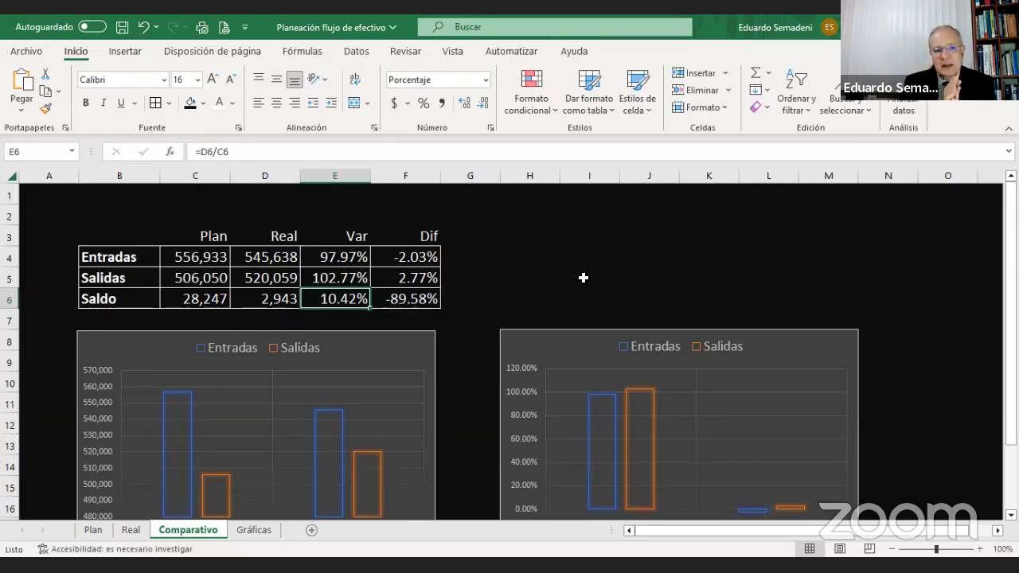
Step: Look over the Gráficas charts down to the Saldo Final chart and back to the top
left_click(263, 530)
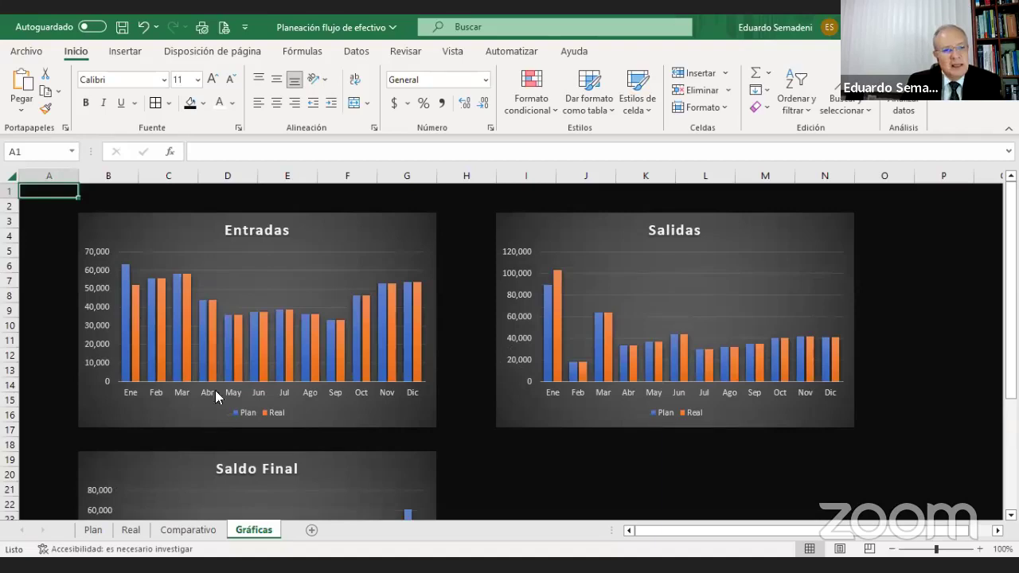
scroll(466, 406, "down", 2)
scroll(466, 406, "down", 2)
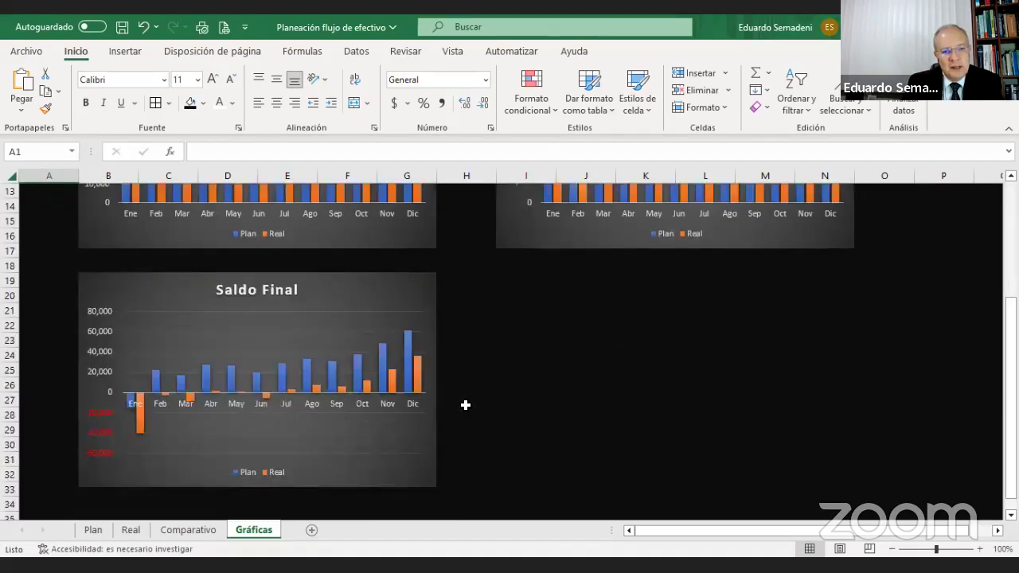
scroll(480, 398, "down", 1)
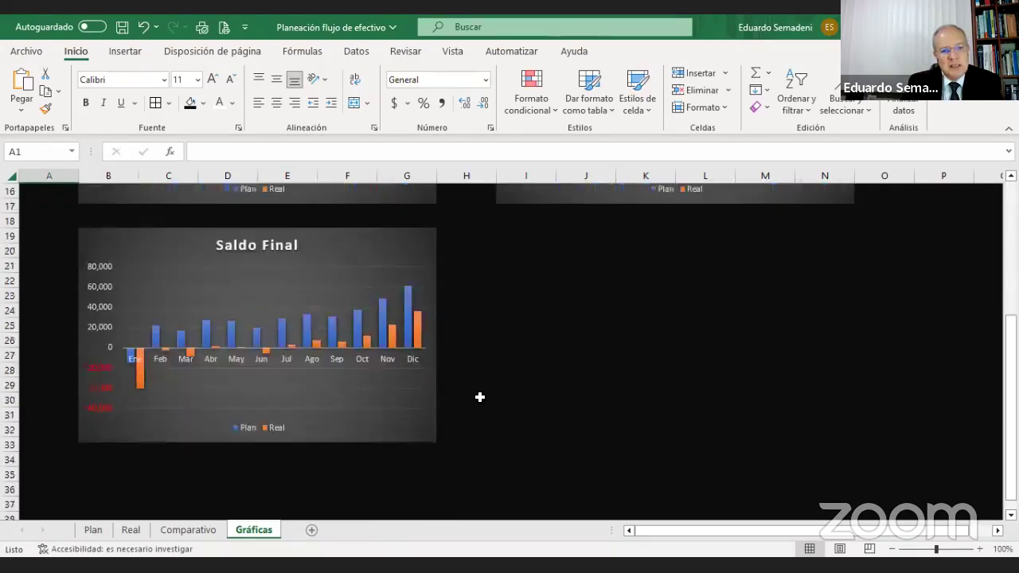
scroll(480, 398, "up", 1)
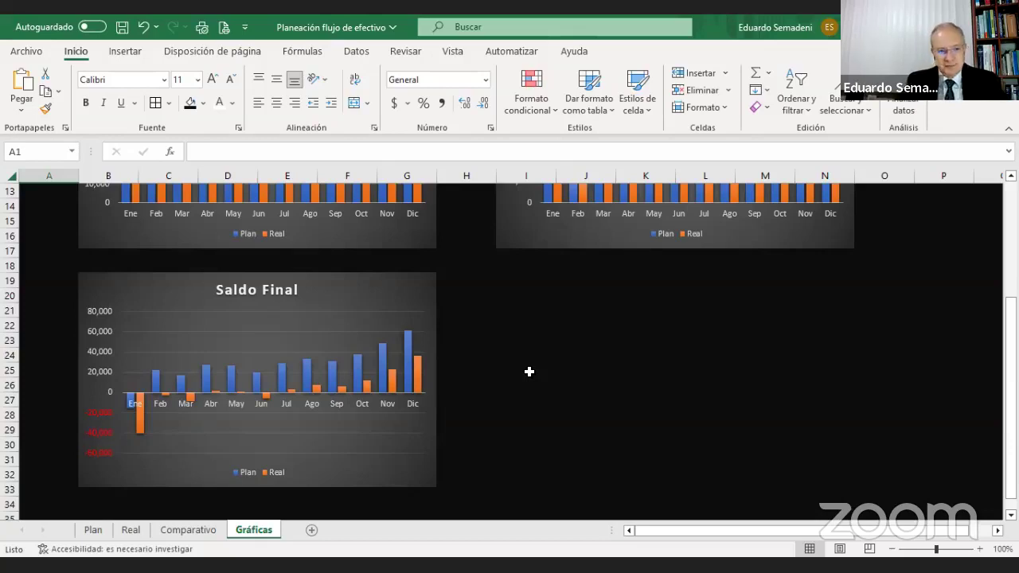
scroll(529, 372, "up", 4)
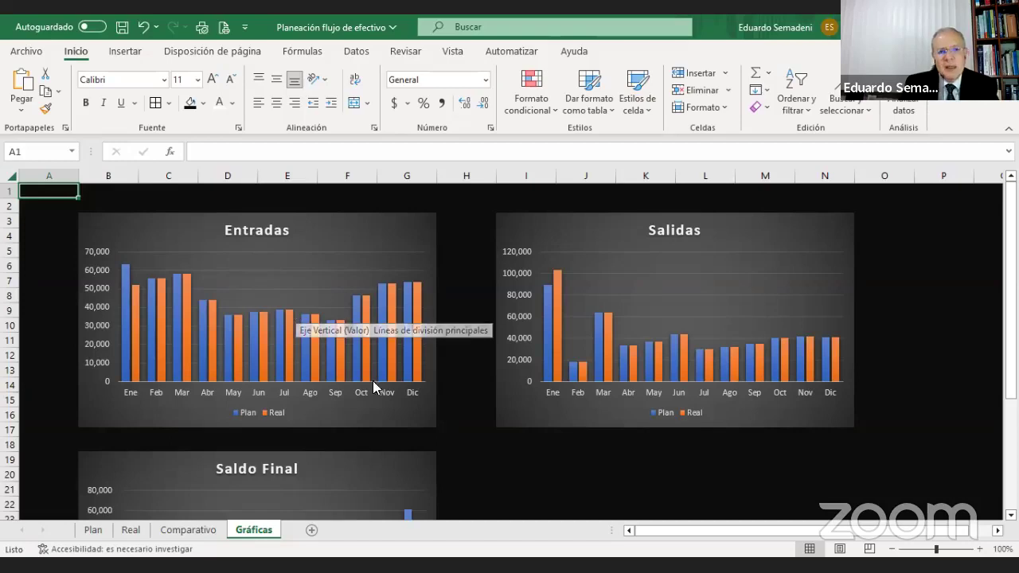
left_click(901, 238)
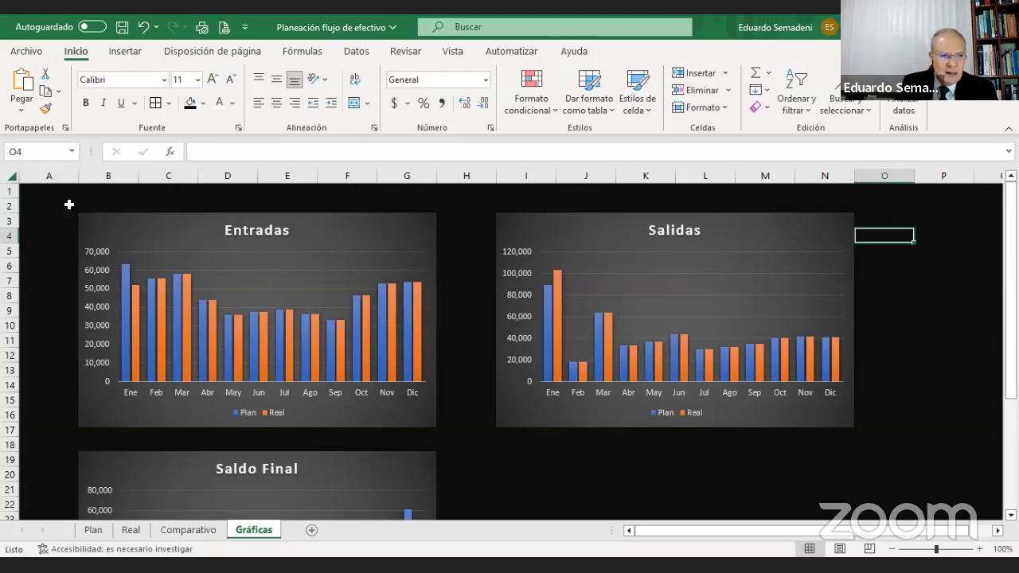
left_click(44, 191)
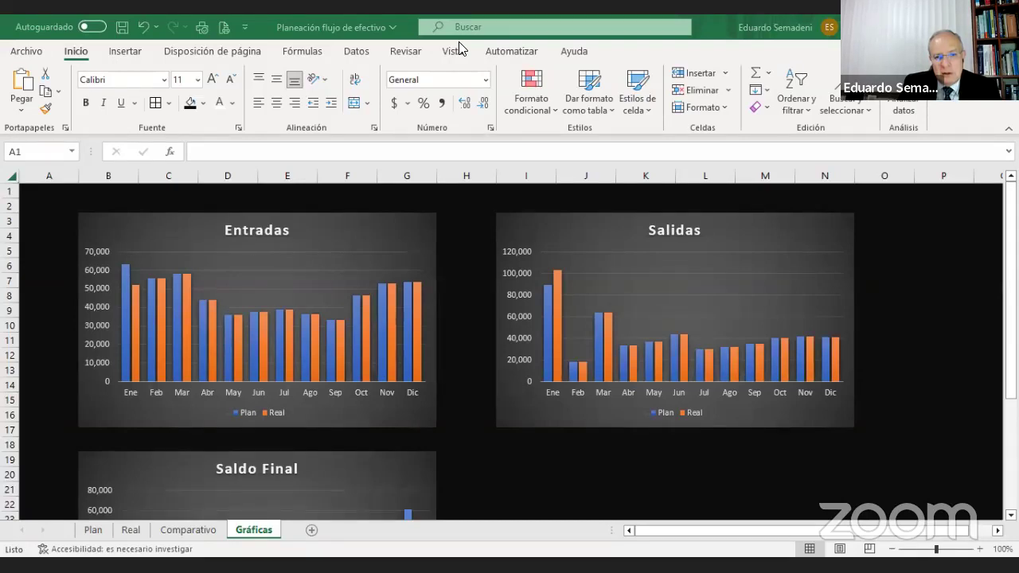
Step: In Firefox, swap the old Grupo BMV tab for a new tab searching 'sipytcb13 bmv'
key("alt+Tab")
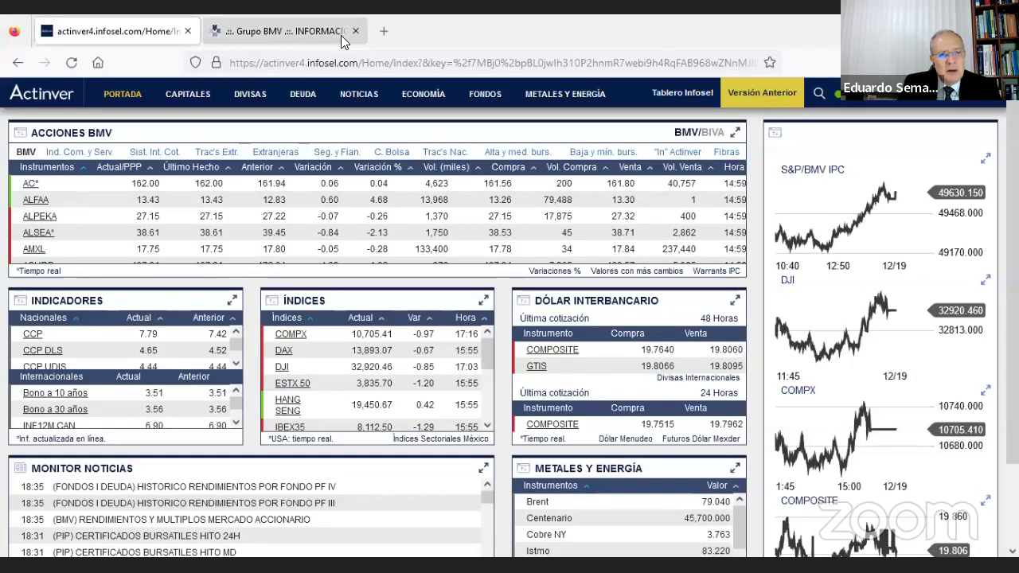
left_click(355, 32)
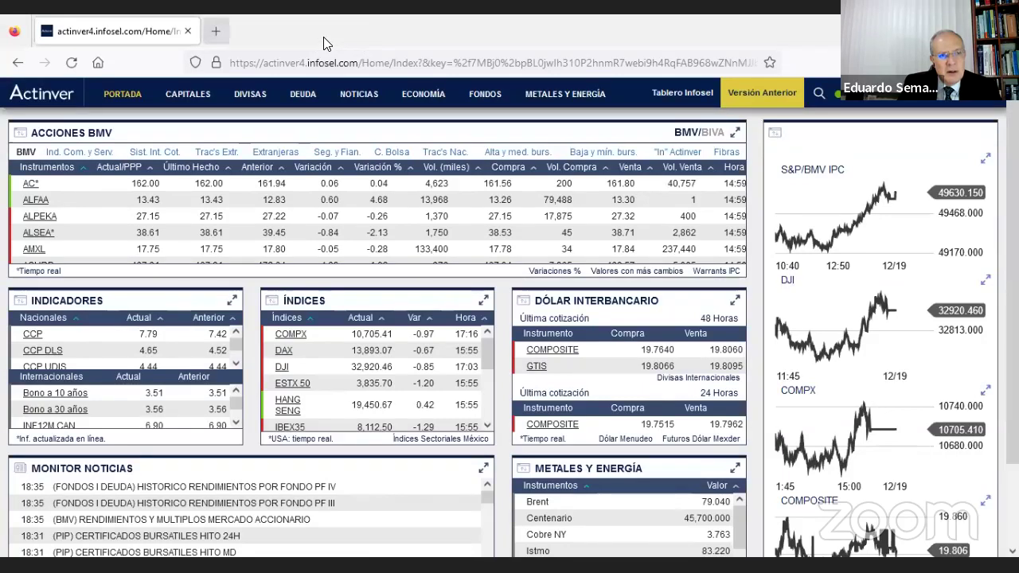
left_click(223, 35)
left_click(293, 236)
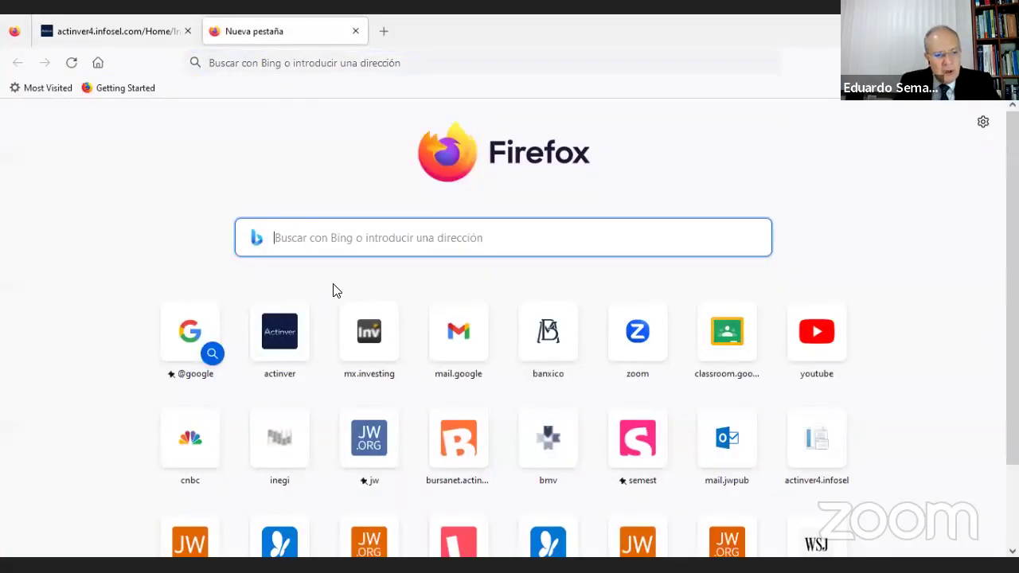
type("sipyt.com.mx/")
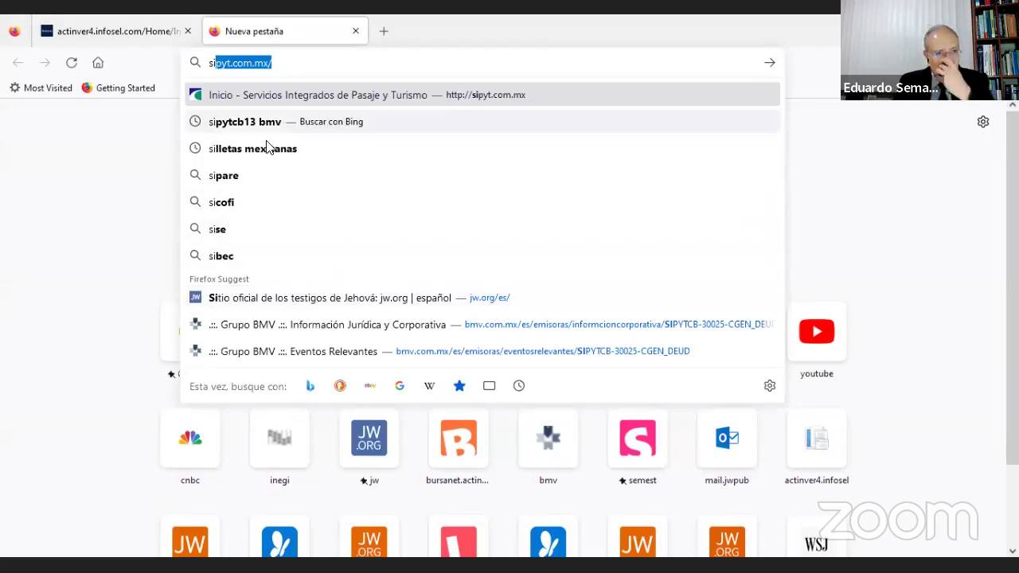
left_click(254, 126)
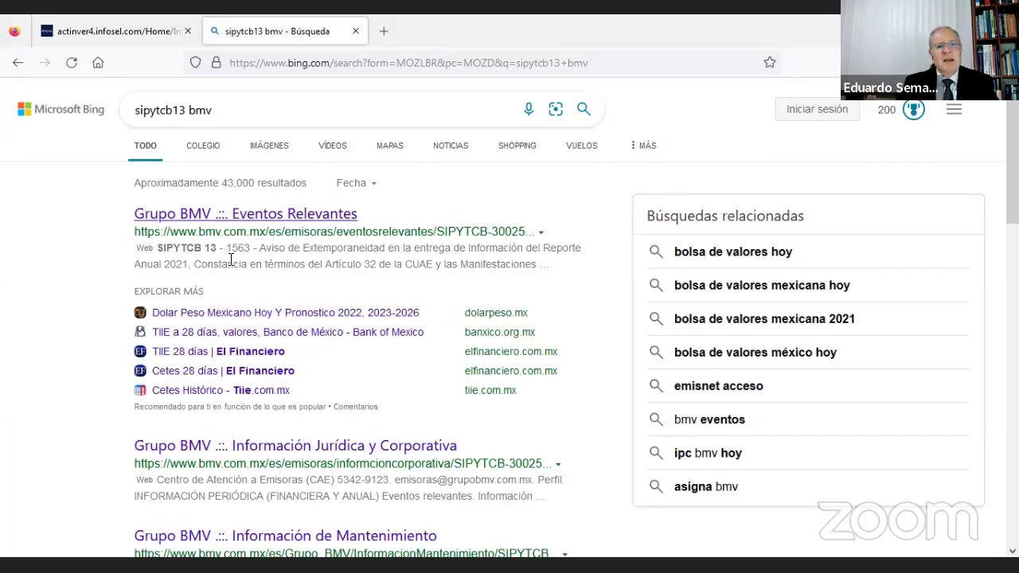
Step: Open the Grupo BMV Eventos Relevantes result and highlight the issuer code SIPYTCB
left_click(230, 215)
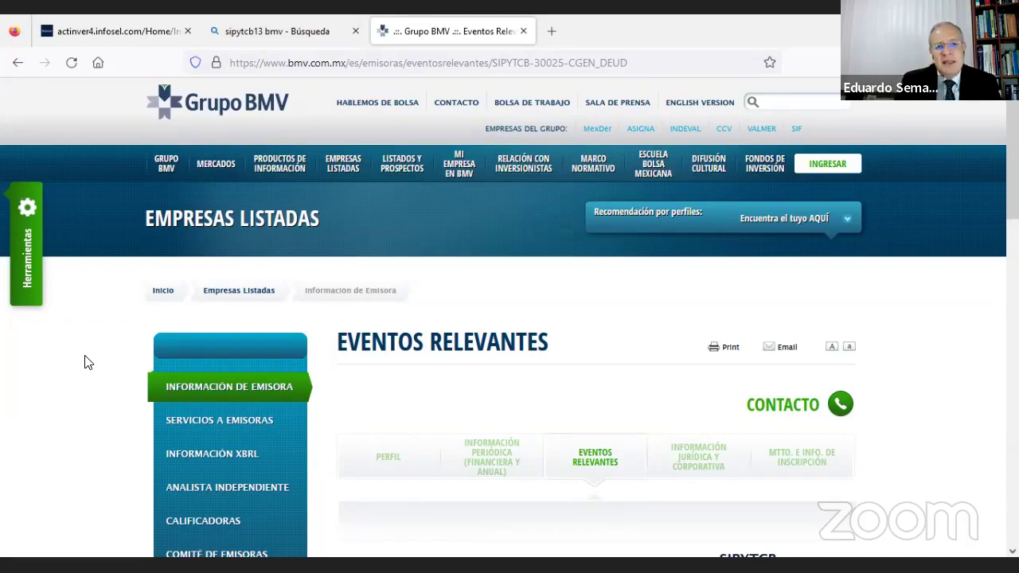
scroll(601, 489, "down", 3)
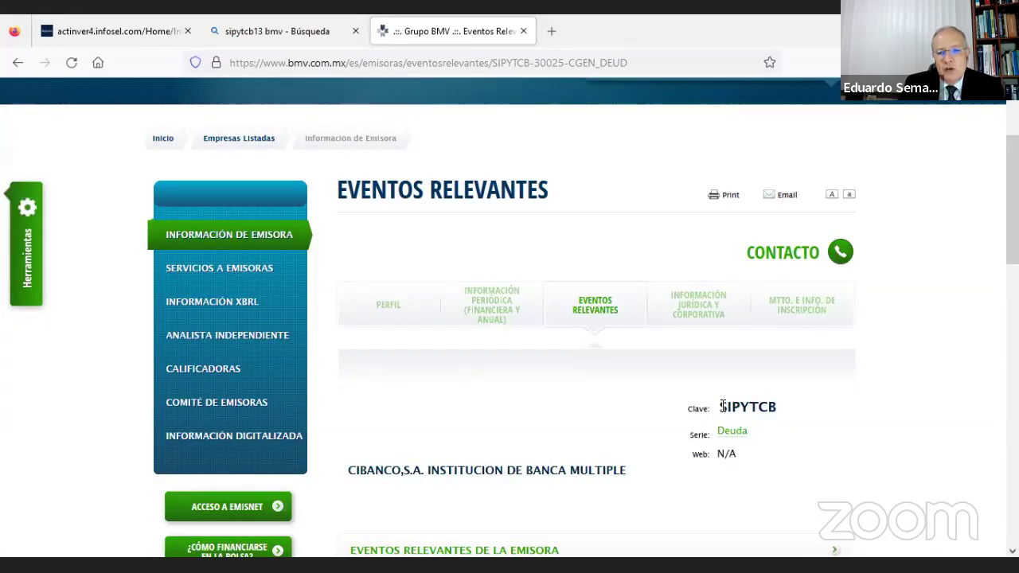
left_click_drag(722, 408, 785, 411)
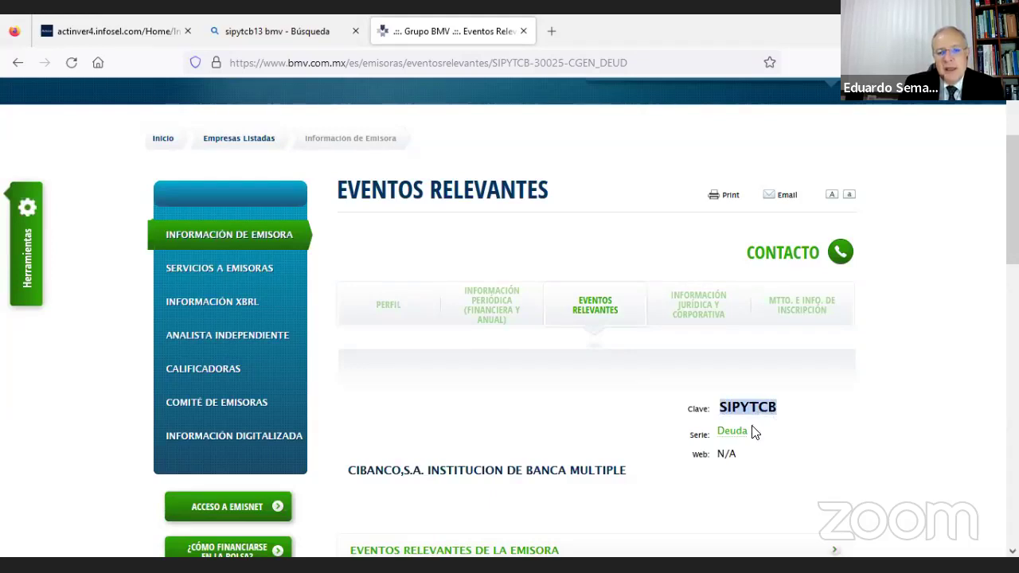
left_click(777, 421)
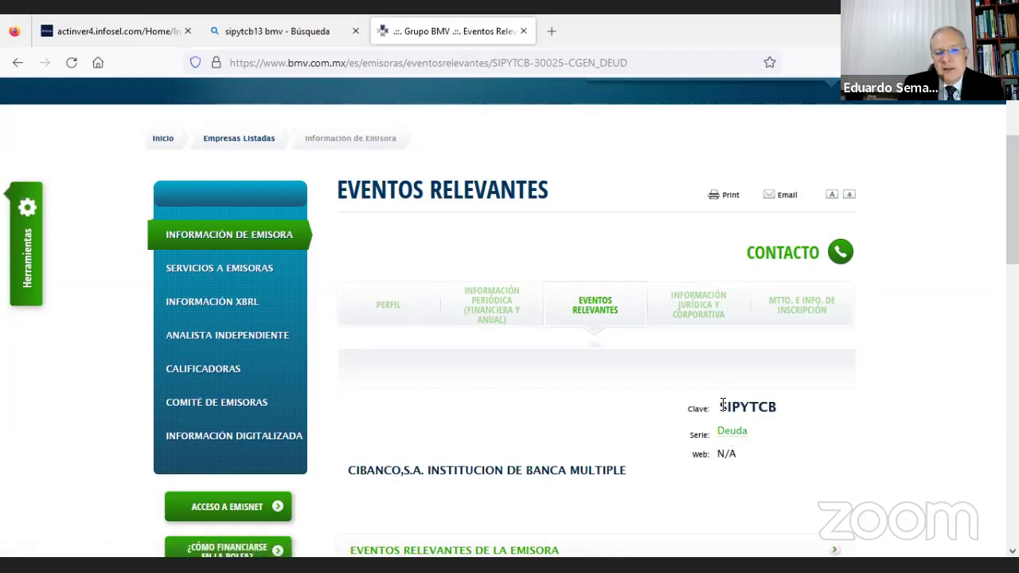
left_click_drag(721, 408, 785, 409)
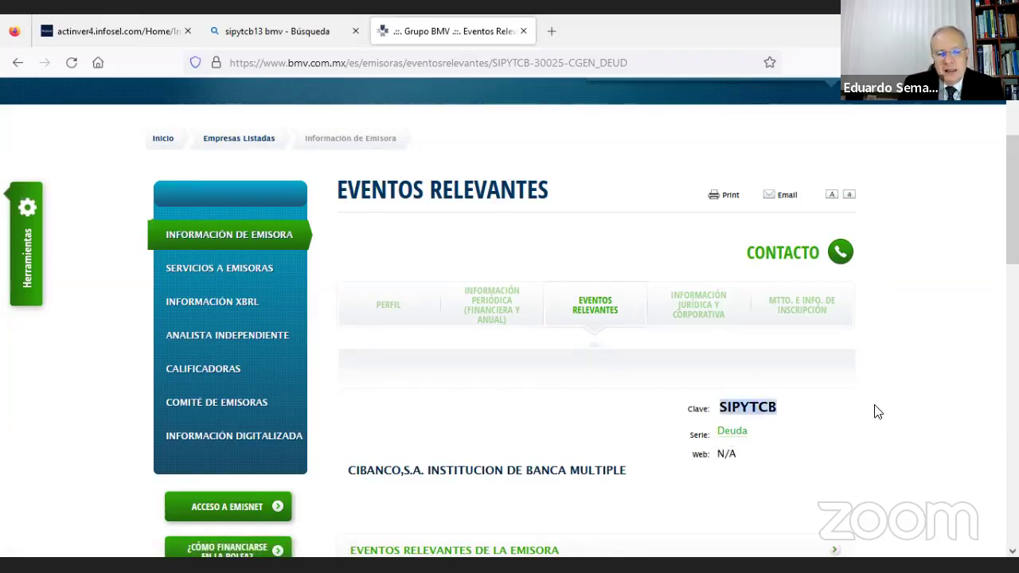
Step: Go to SIPYTCB's Información Periódica (Financiera y Anual) page
scroll(540, 406, "down", 3)
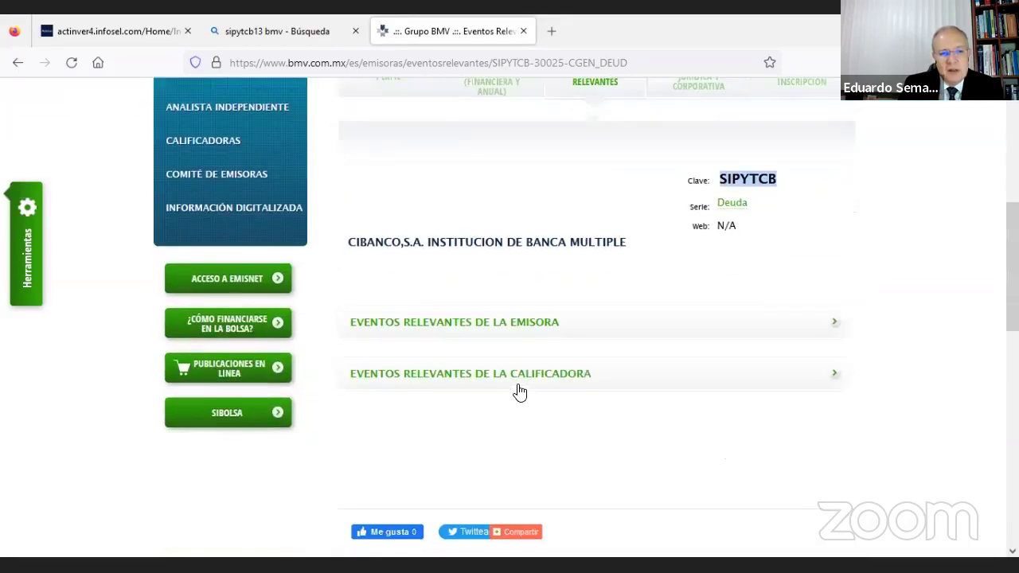
scroll(651, 332, "up", 5)
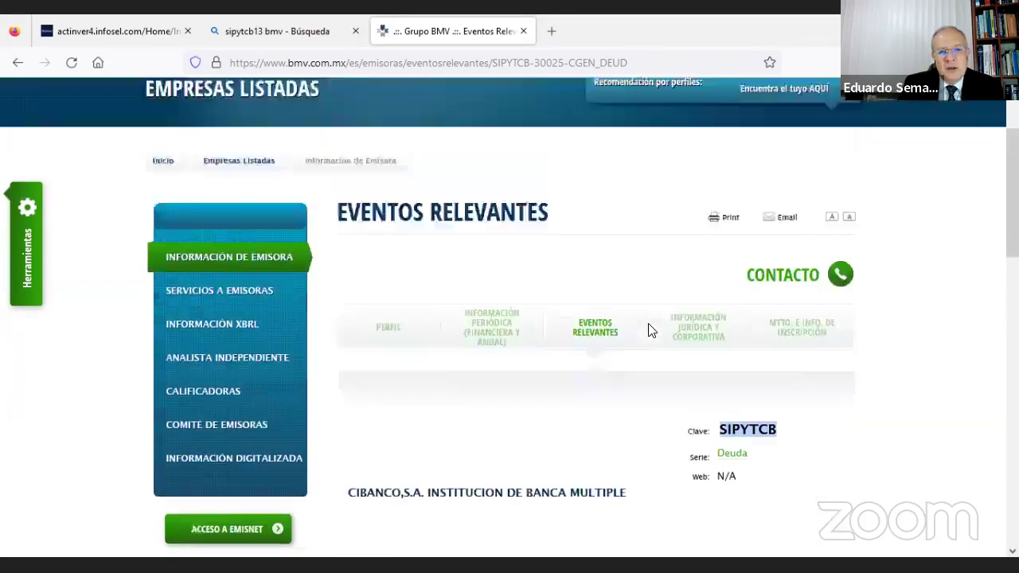
scroll(534, 434, "down", 2)
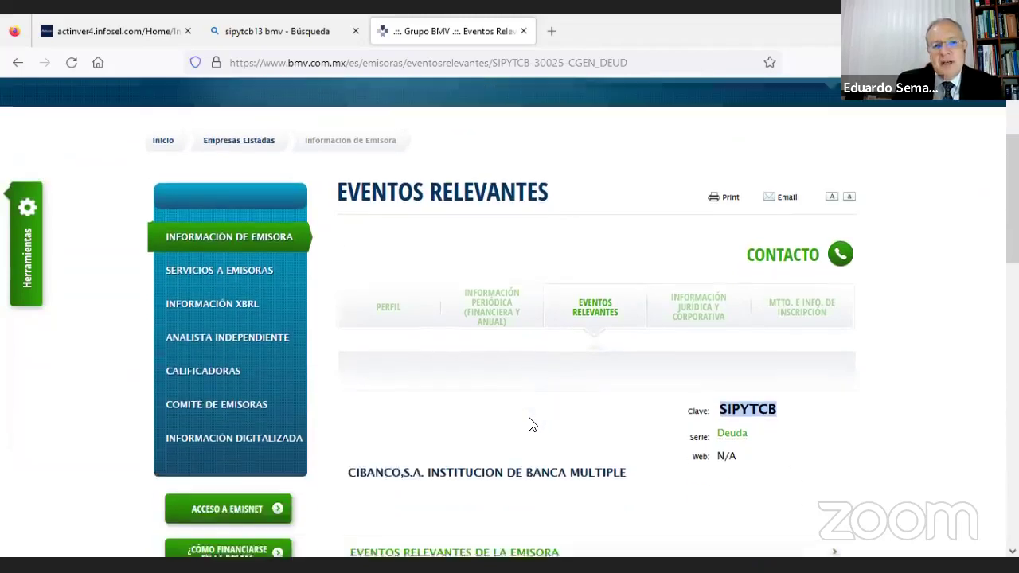
left_click(491, 316)
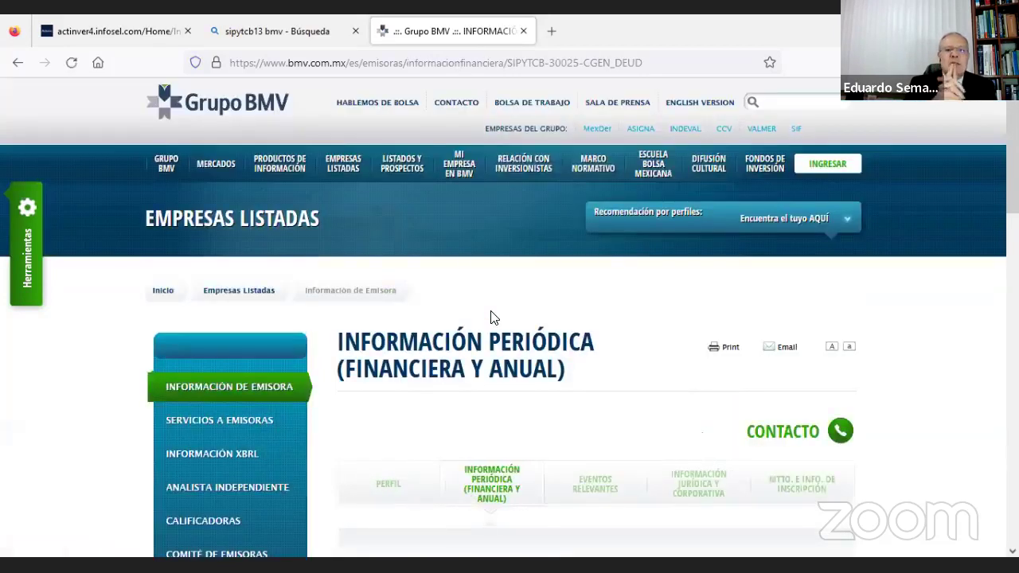
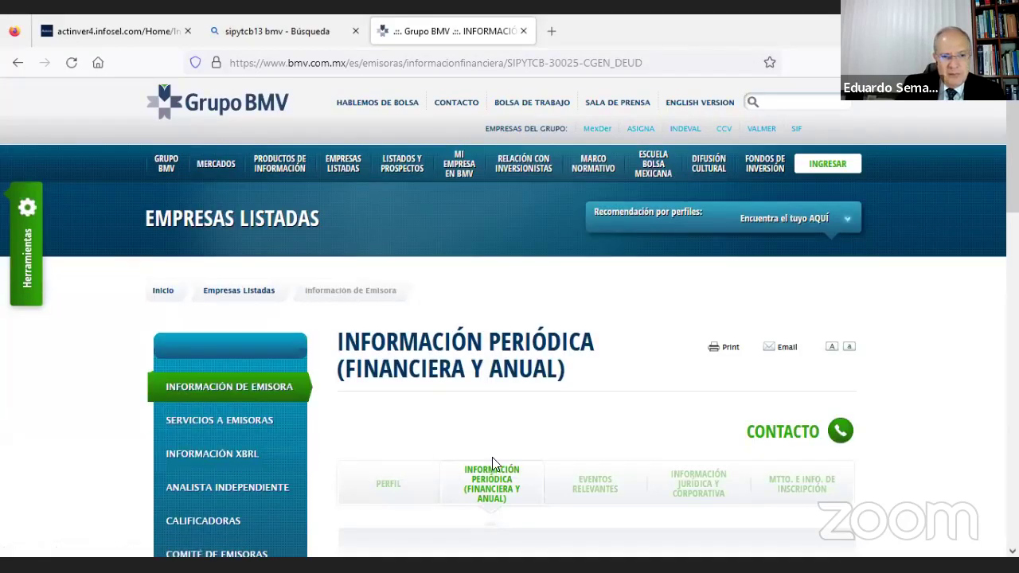
Step: Open the Trimestre 3 2022 Fideicomiso 1563 report from Estados Financieros Básicos in the XBRL viewer
scroll(502, 457, "down", 4)
scroll(529, 375, "up", 1)
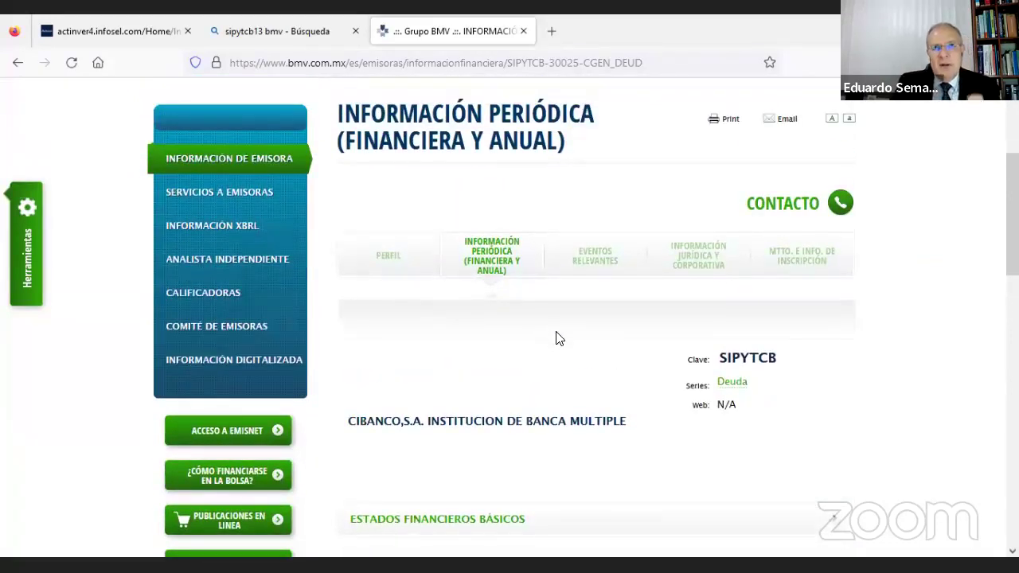
scroll(551, 340, "up", 1)
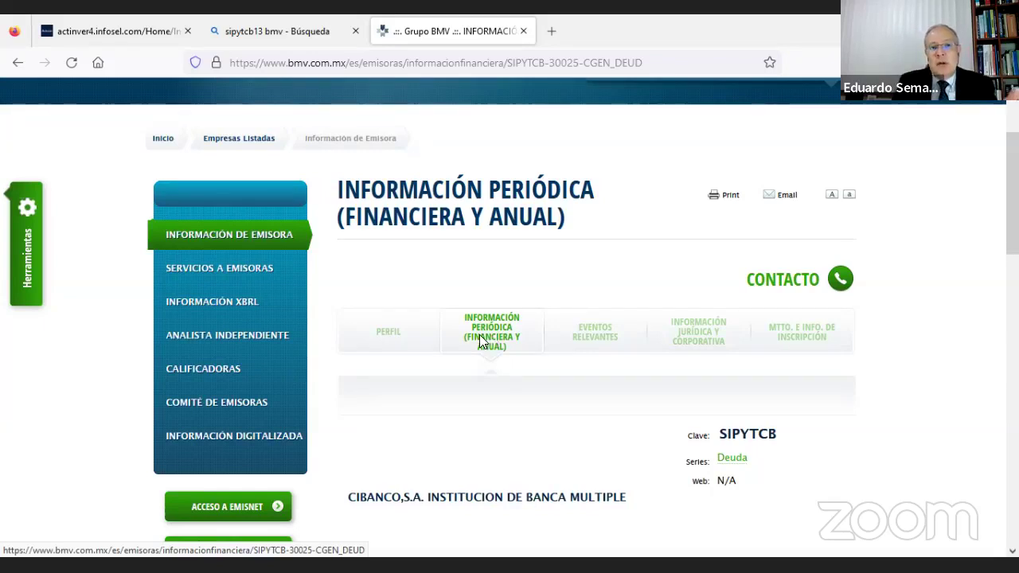
scroll(502, 395, "down", 3)
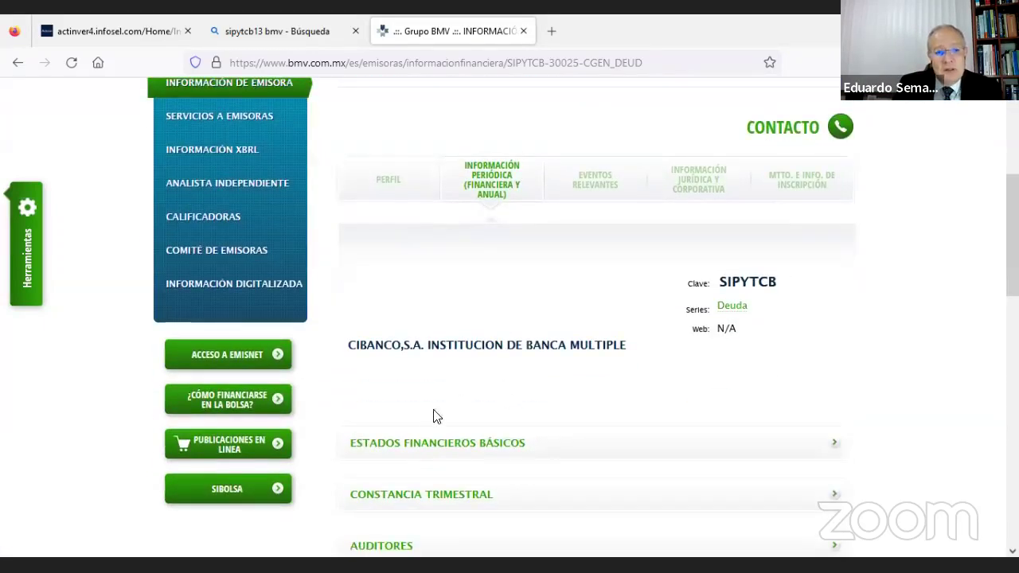
scroll(426, 445, "down", 1)
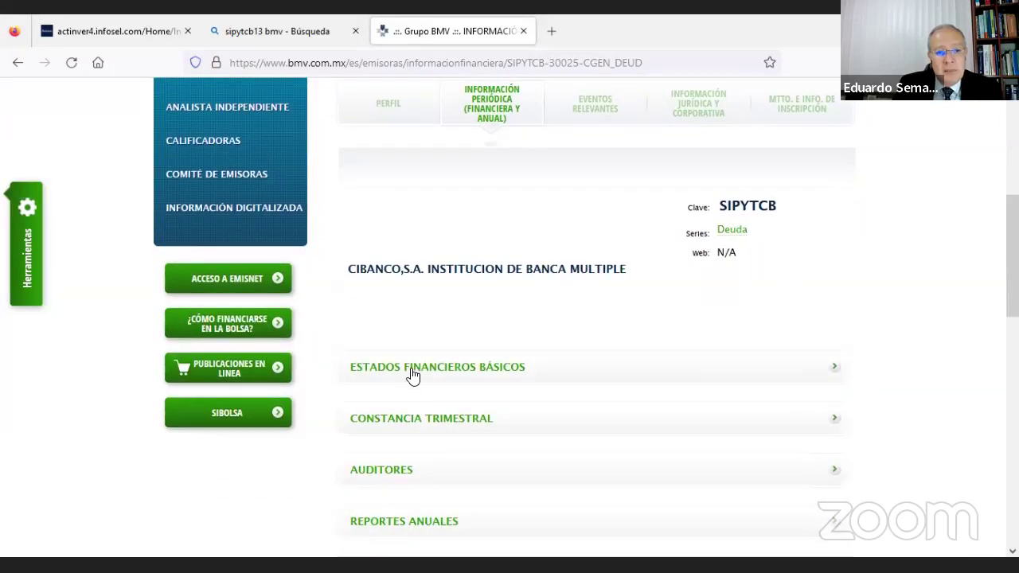
left_click(411, 373)
scroll(411, 373, "down", 3)
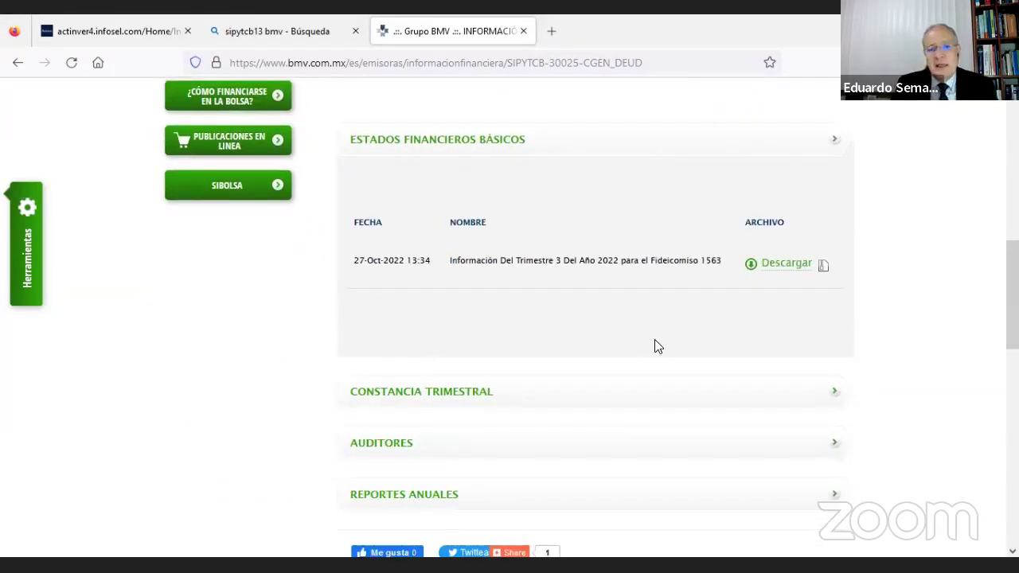
left_click(781, 271)
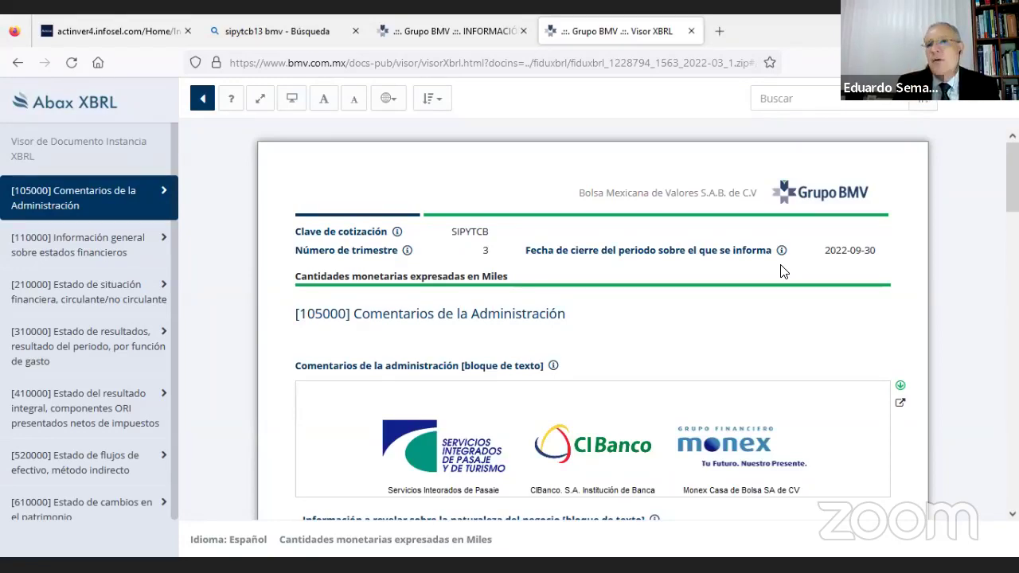
Step: Scroll through Comentarios de la Administración, briefly expanding and collapsing the period's relevant information block
scroll(577, 396, "down", 2)
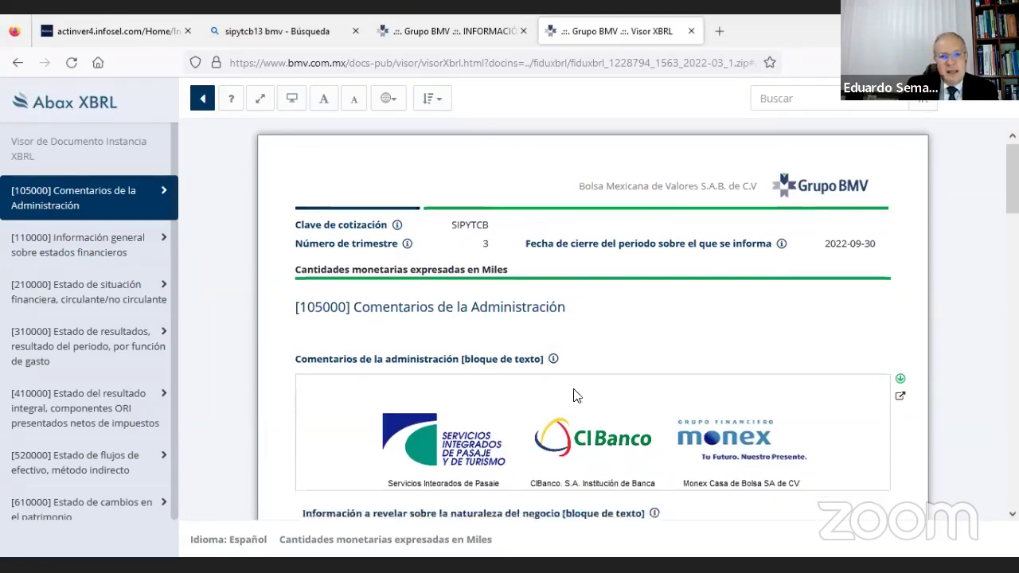
scroll(577, 396, "down", 4)
scroll(562, 369, "down", 2)
scroll(562, 369, "down", 4)
scroll(557, 359, "down", 2)
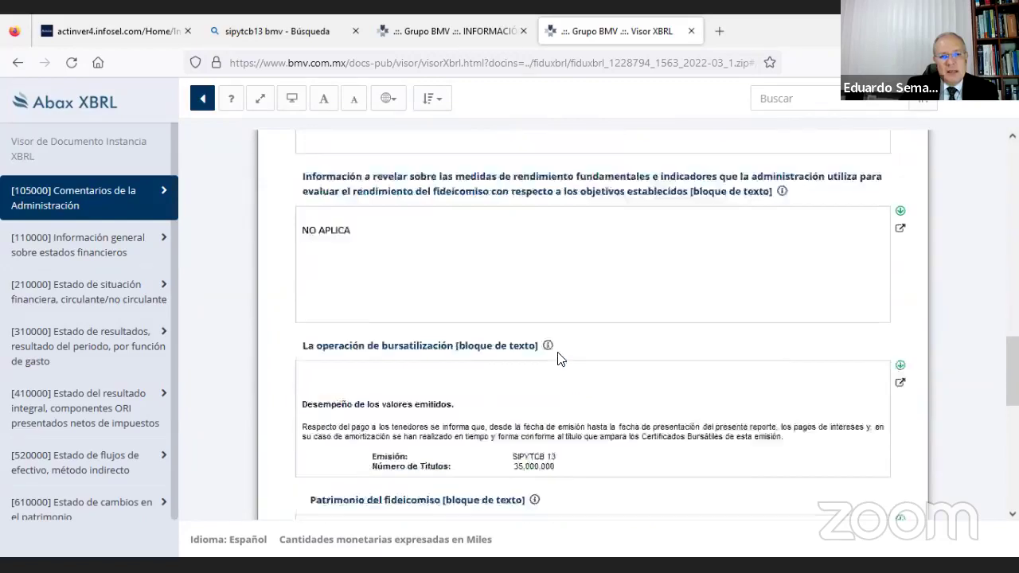
scroll(557, 358, "down", 2)
scroll(557, 359, "down", 2)
scroll(557, 358, "down", 1)
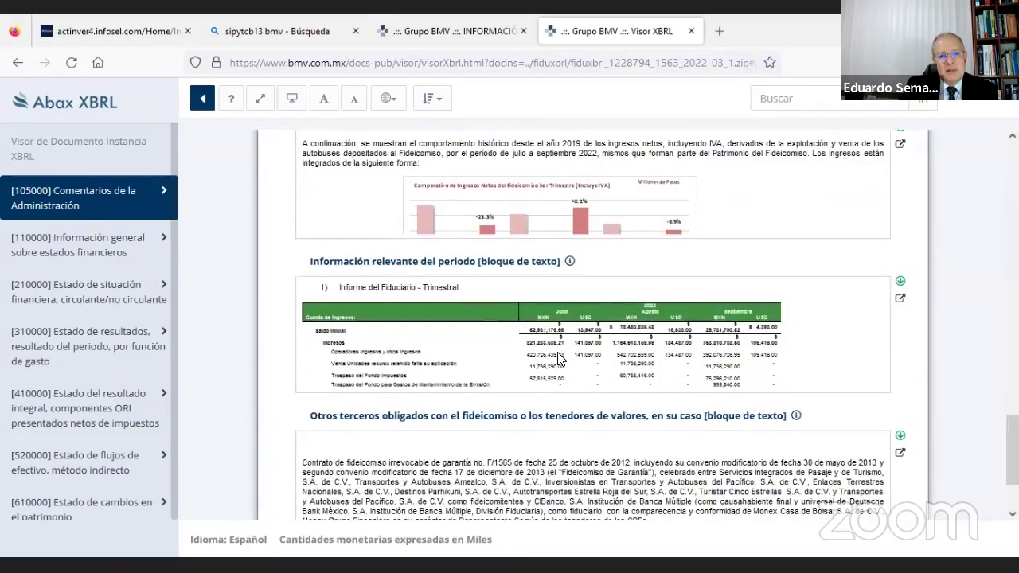
scroll(558, 358, "down", 1)
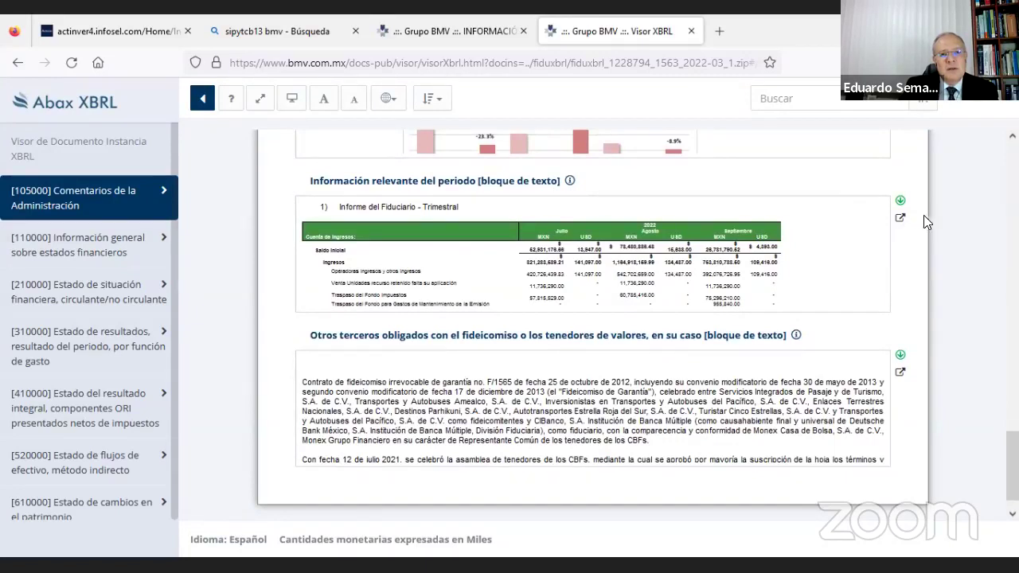
left_click(900, 200)
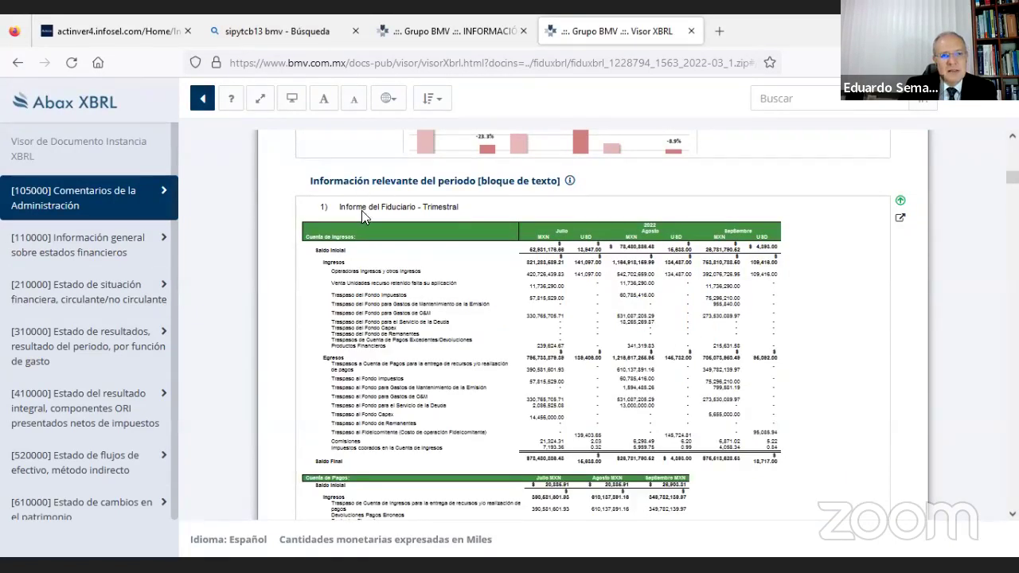
left_click(900, 199)
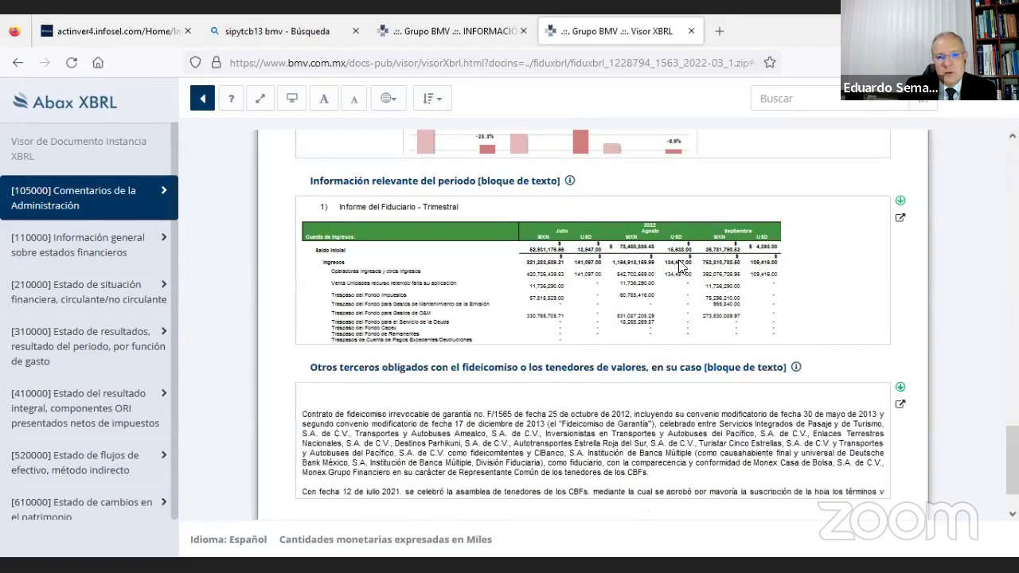
Step: Expand Patrimonio del fideicomiso and bring its income table (1,398.51 vs 1,222.93 budget) into view
scroll(669, 275, "down", 1)
scroll(643, 283, "up", 4)
scroll(644, 285, "up", 3)
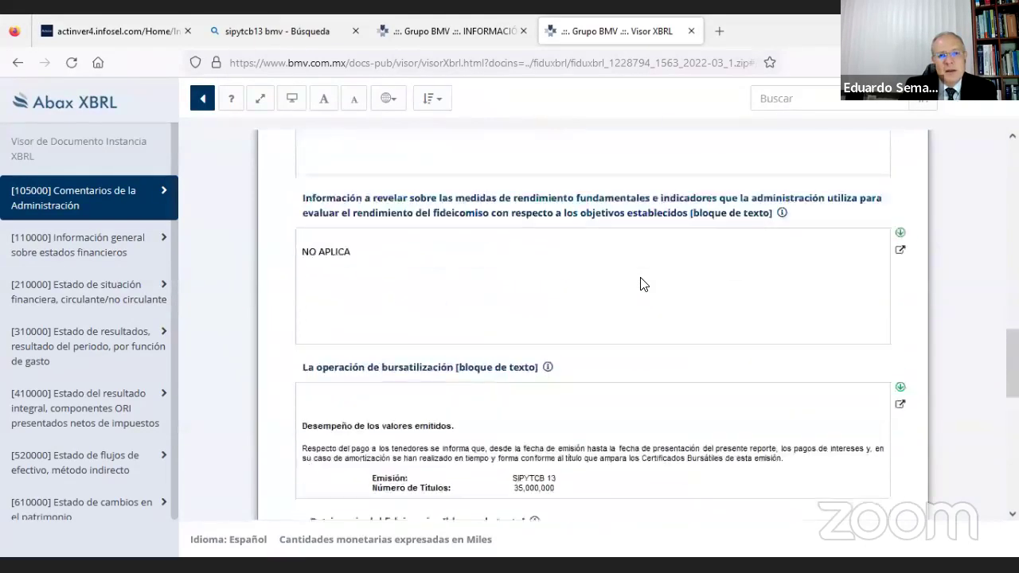
scroll(637, 285, "up", 1)
scroll(632, 286, "up", 3)
scroll(632, 286, "up", 3)
scroll(630, 287, "up", 2)
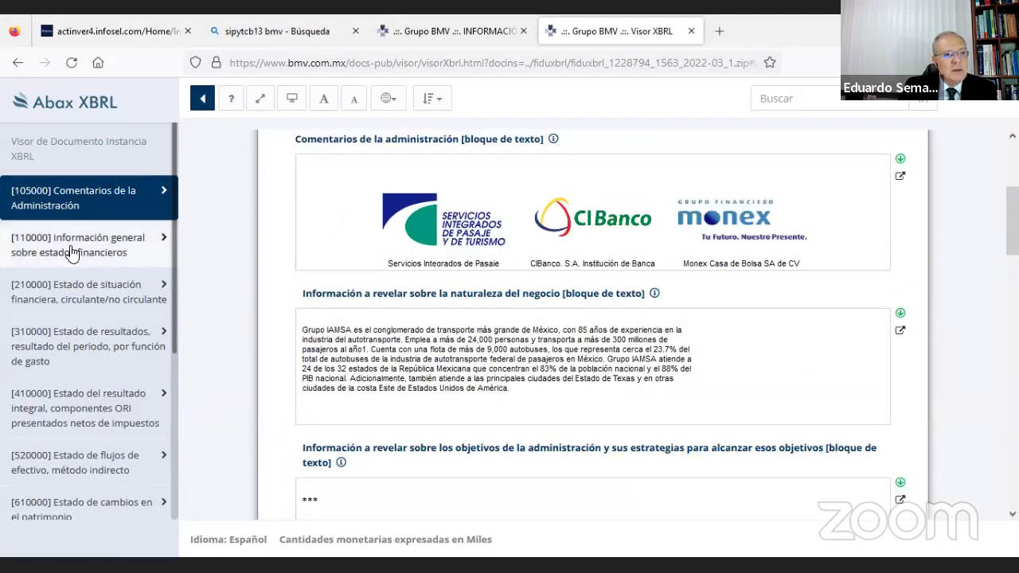
scroll(656, 274, "down", 2)
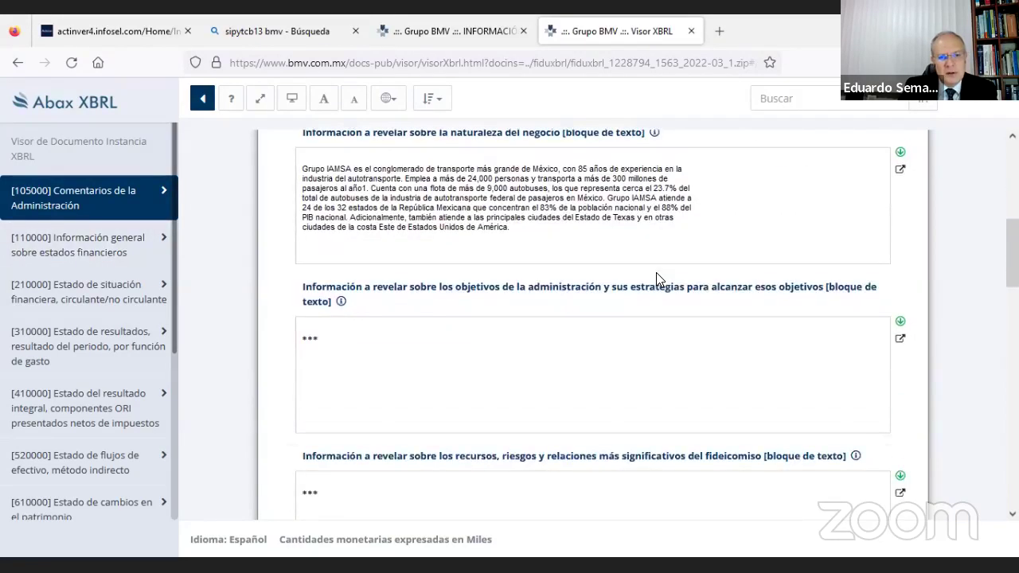
scroll(656, 276, "down", 3)
scroll(658, 279, "down", 2)
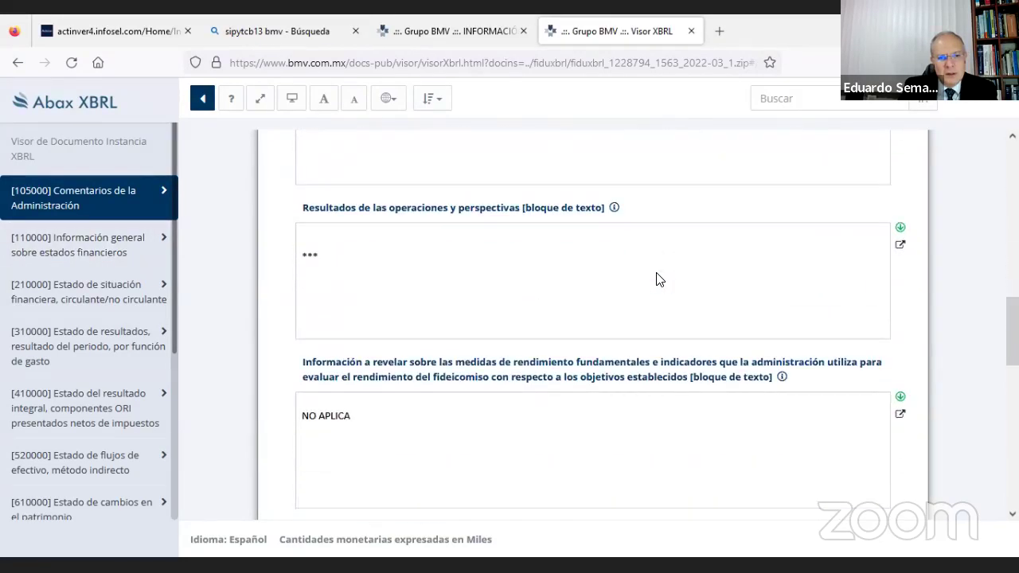
scroll(657, 280, "down", 2)
scroll(657, 280, "down", 2)
scroll(658, 278, "down", 2)
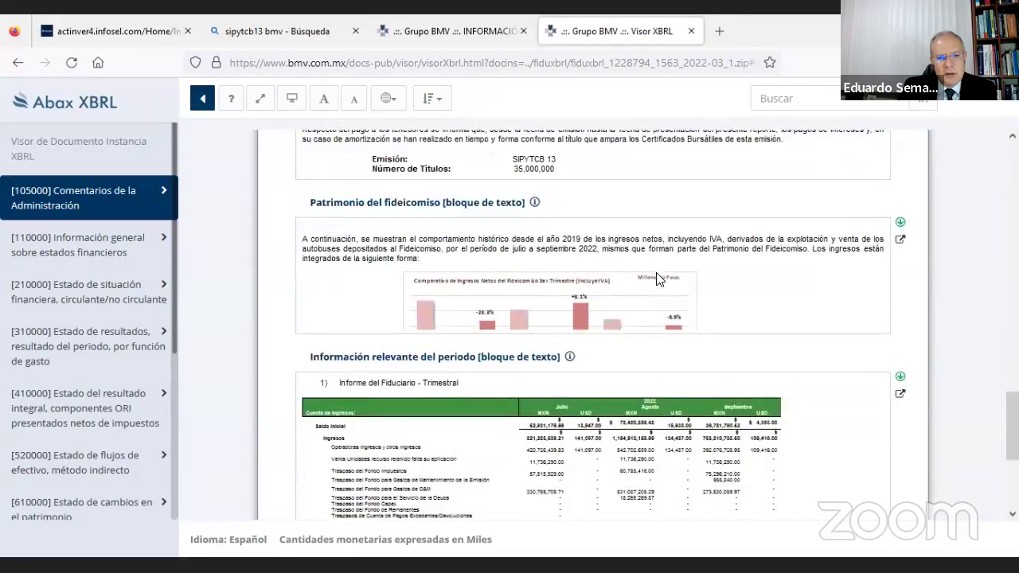
left_click(901, 228)
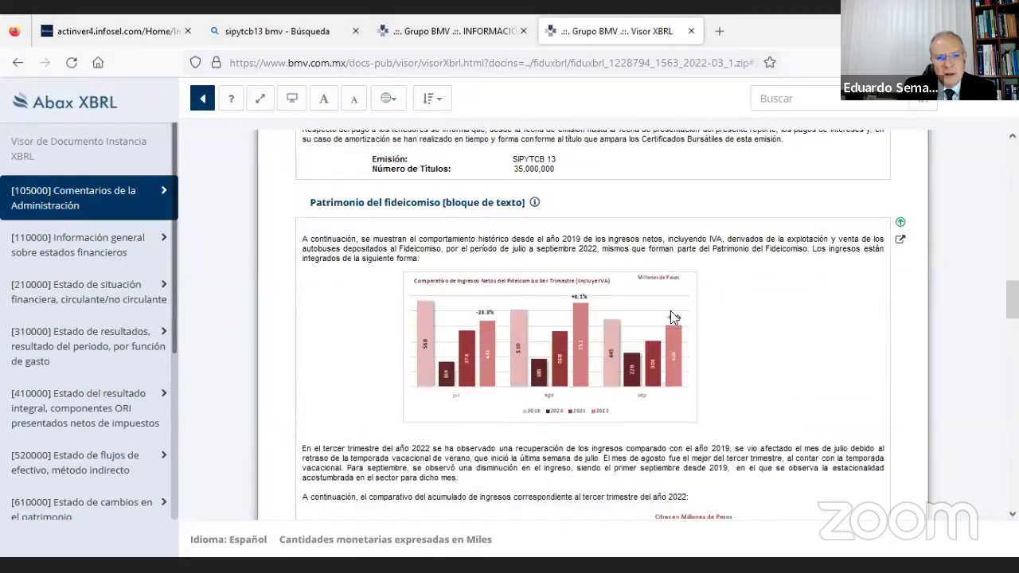
scroll(670, 314, "down", 2)
scroll(637, 318, "down", 2)
scroll(622, 318, "down", 3)
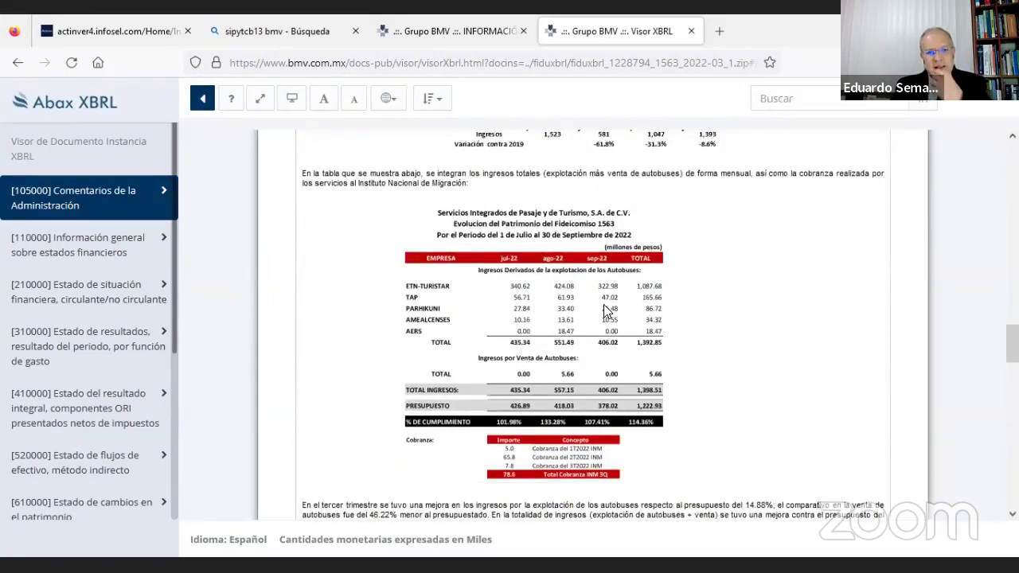
scroll(638, 299, "down", 1)
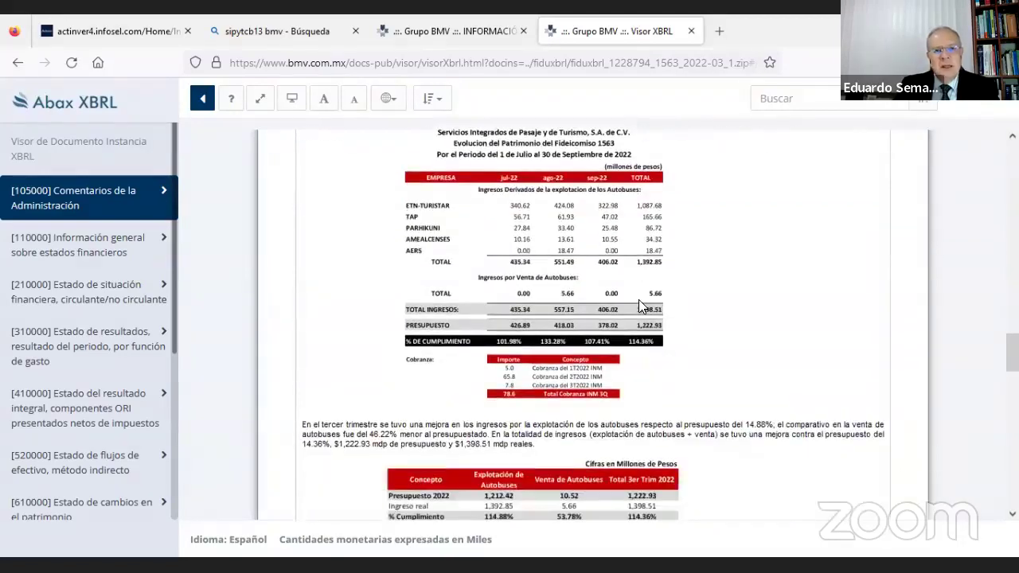
scroll(645, 296, "up", 1)
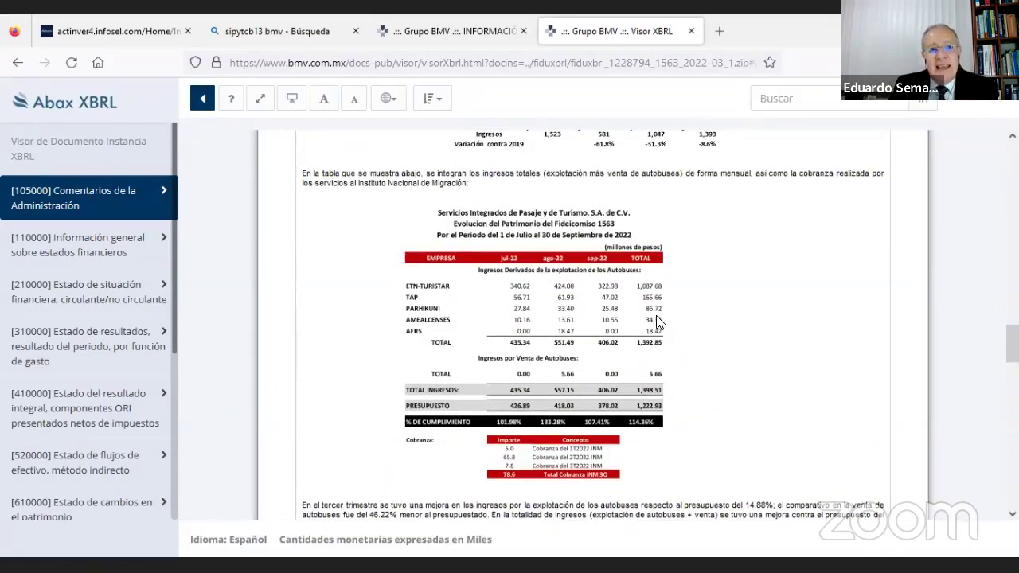
Step: Show the report in presentation mode, zoom in three levels, and centre the INM collections table (3Q total 78.6)
left_click(292, 102)
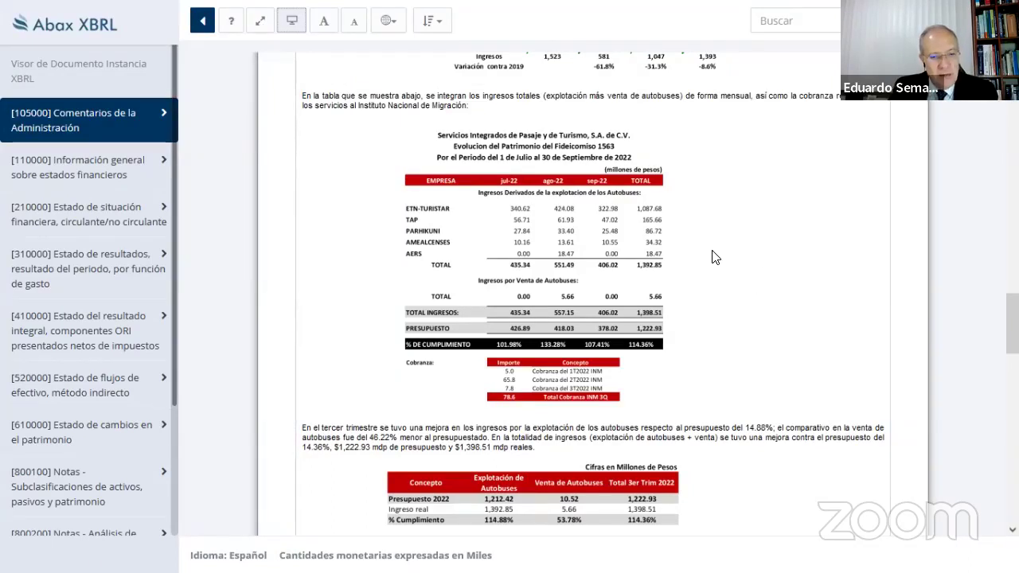
key("ctrl+plus")
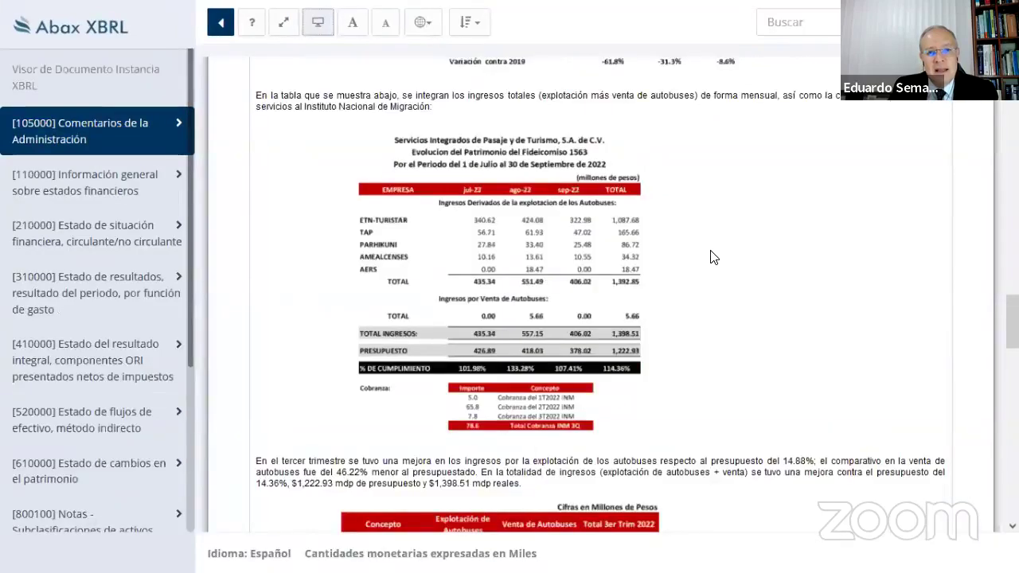
key("ctrl+plus")
key("ctrl+plus")
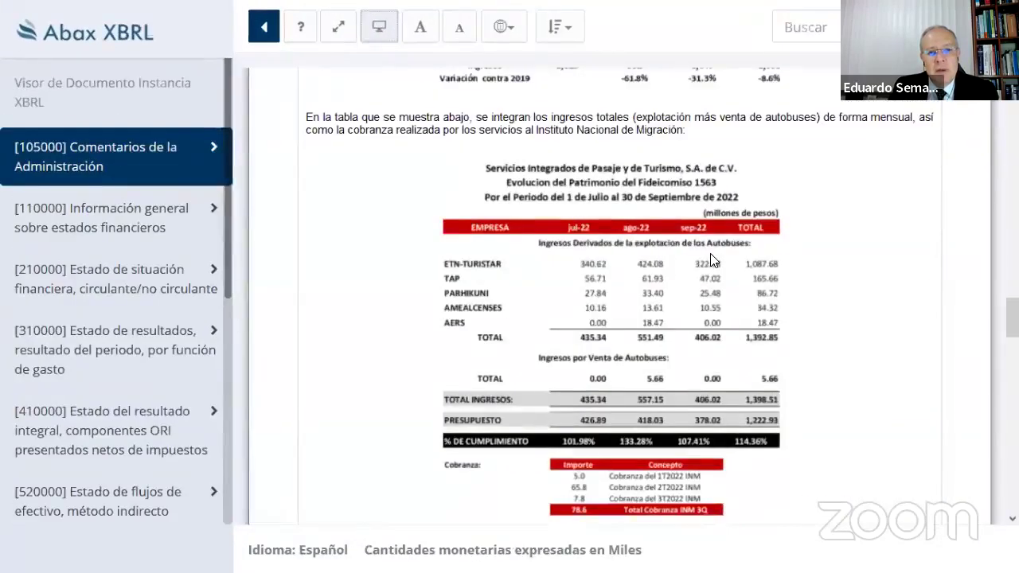
key("ctrl+plus")
scroll(669, 359, "down", 2)
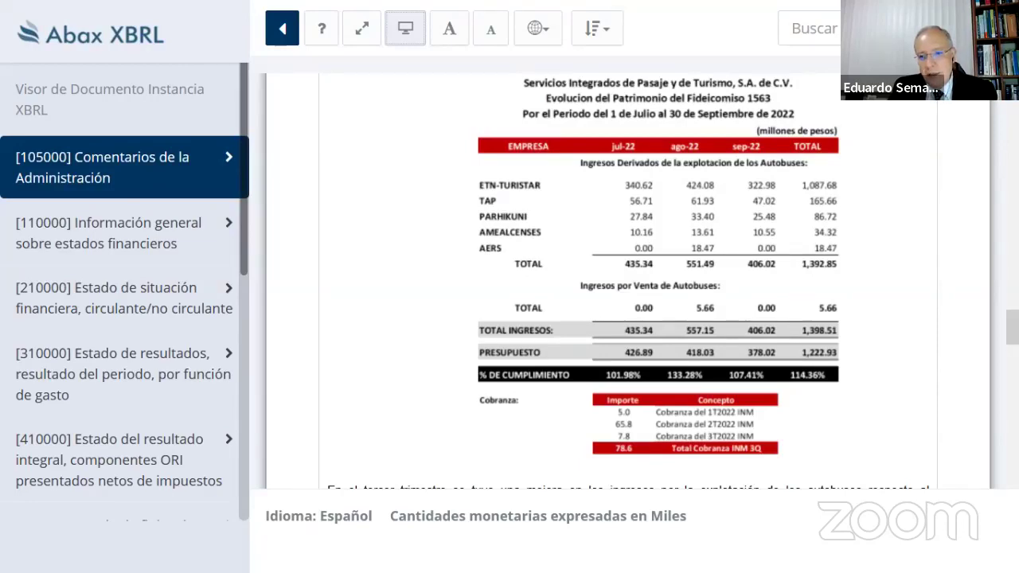
scroll(673, 283, "down", 1)
scroll(672, 283, "up", 1)
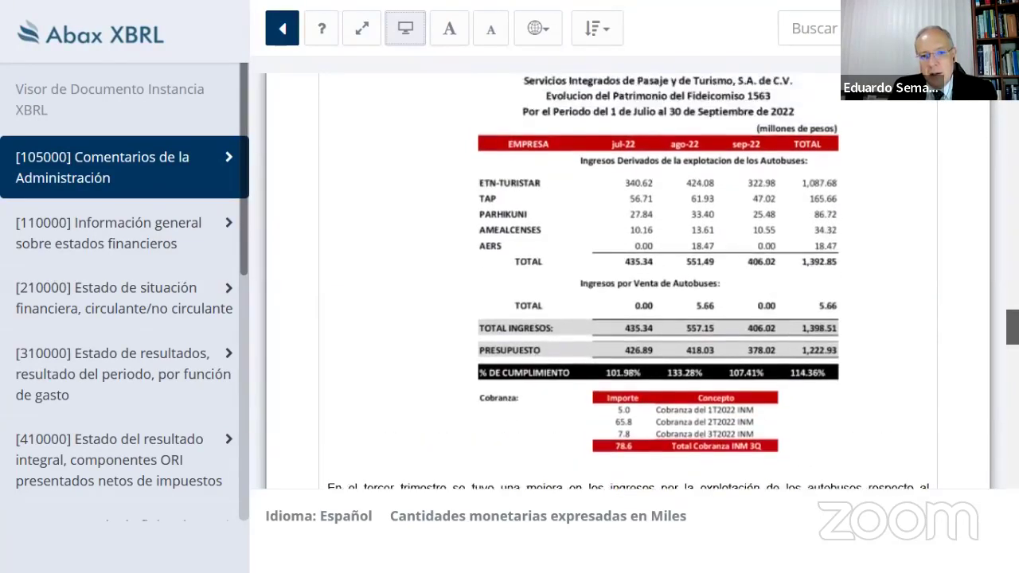
scroll(673, 282, "up", 2)
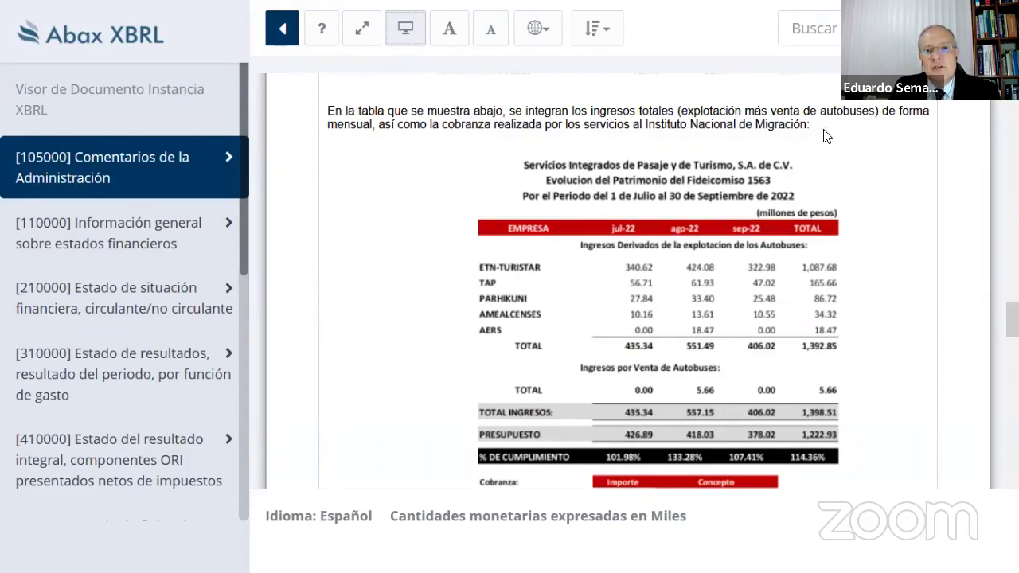
scroll(1012, 320, "down", 1)
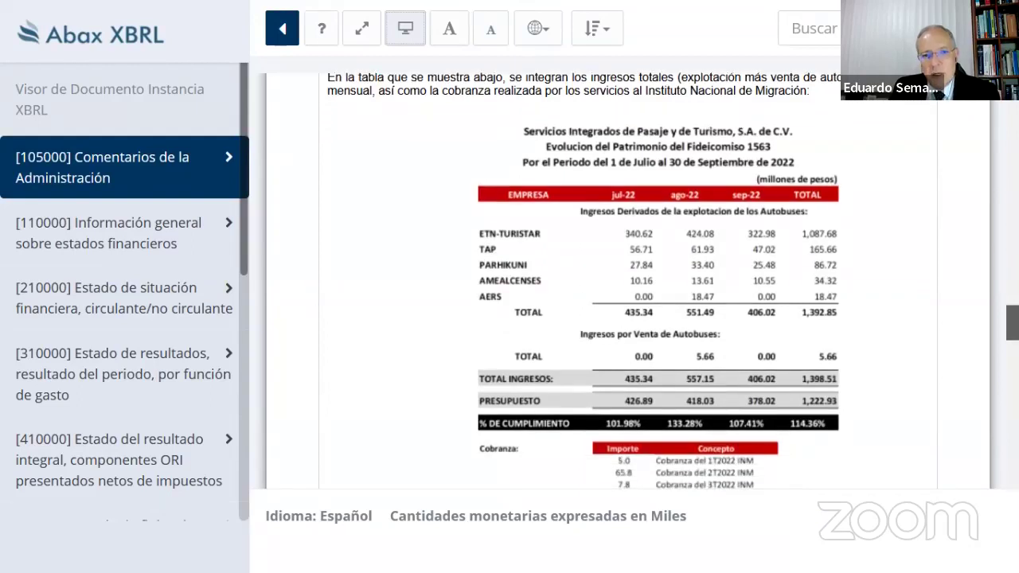
scroll(1012, 320, "down", 1)
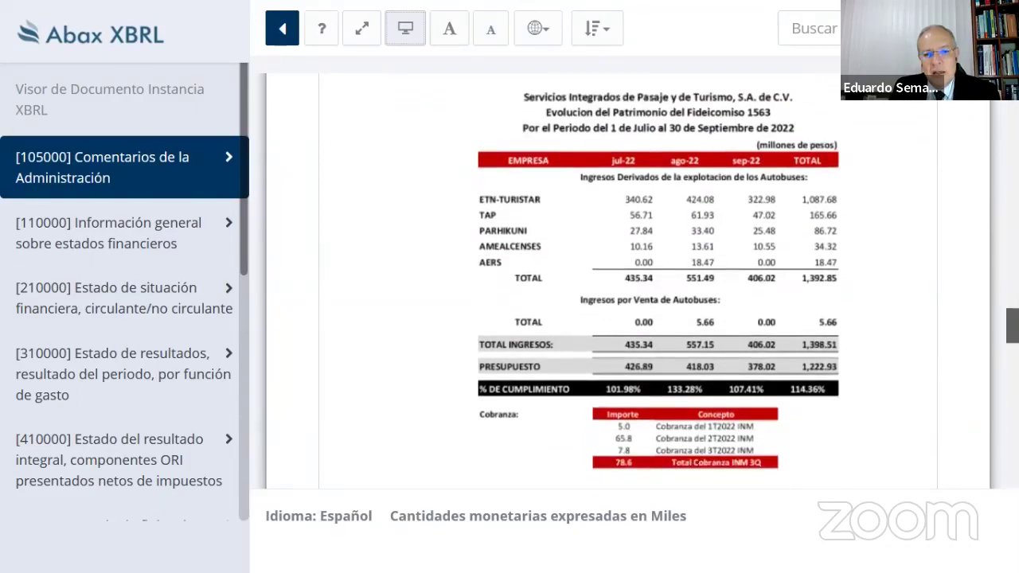
scroll(1012, 320, "up", 1)
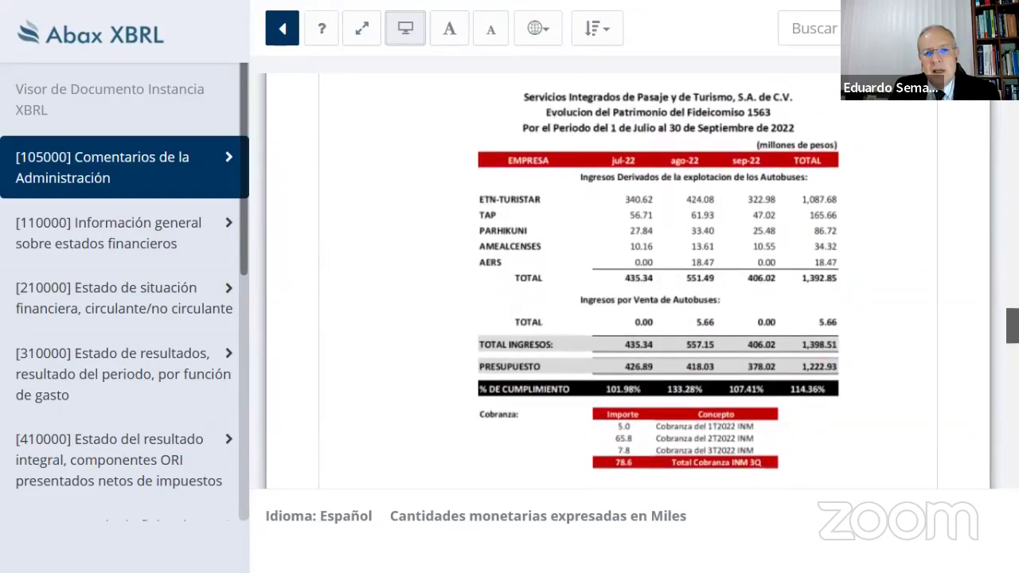